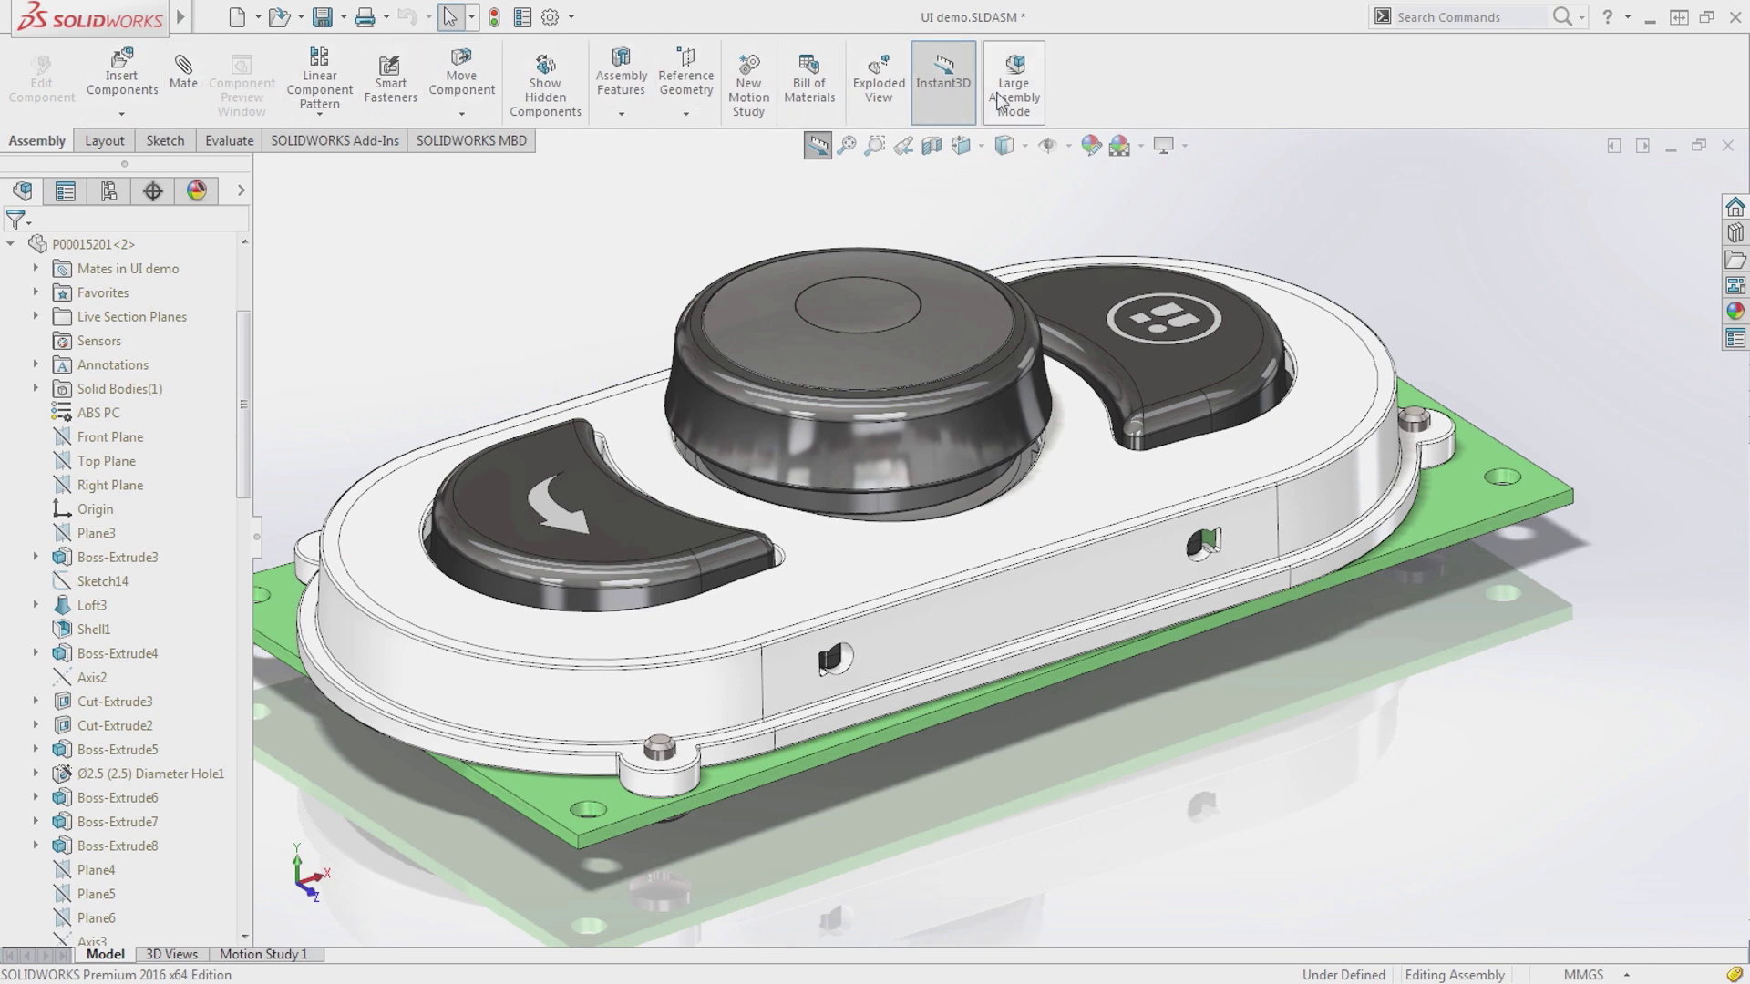
Step: Preview medium and large icon sizes, cancel to keep the original size, and collapse the feature tree
right_click(1105, 94)
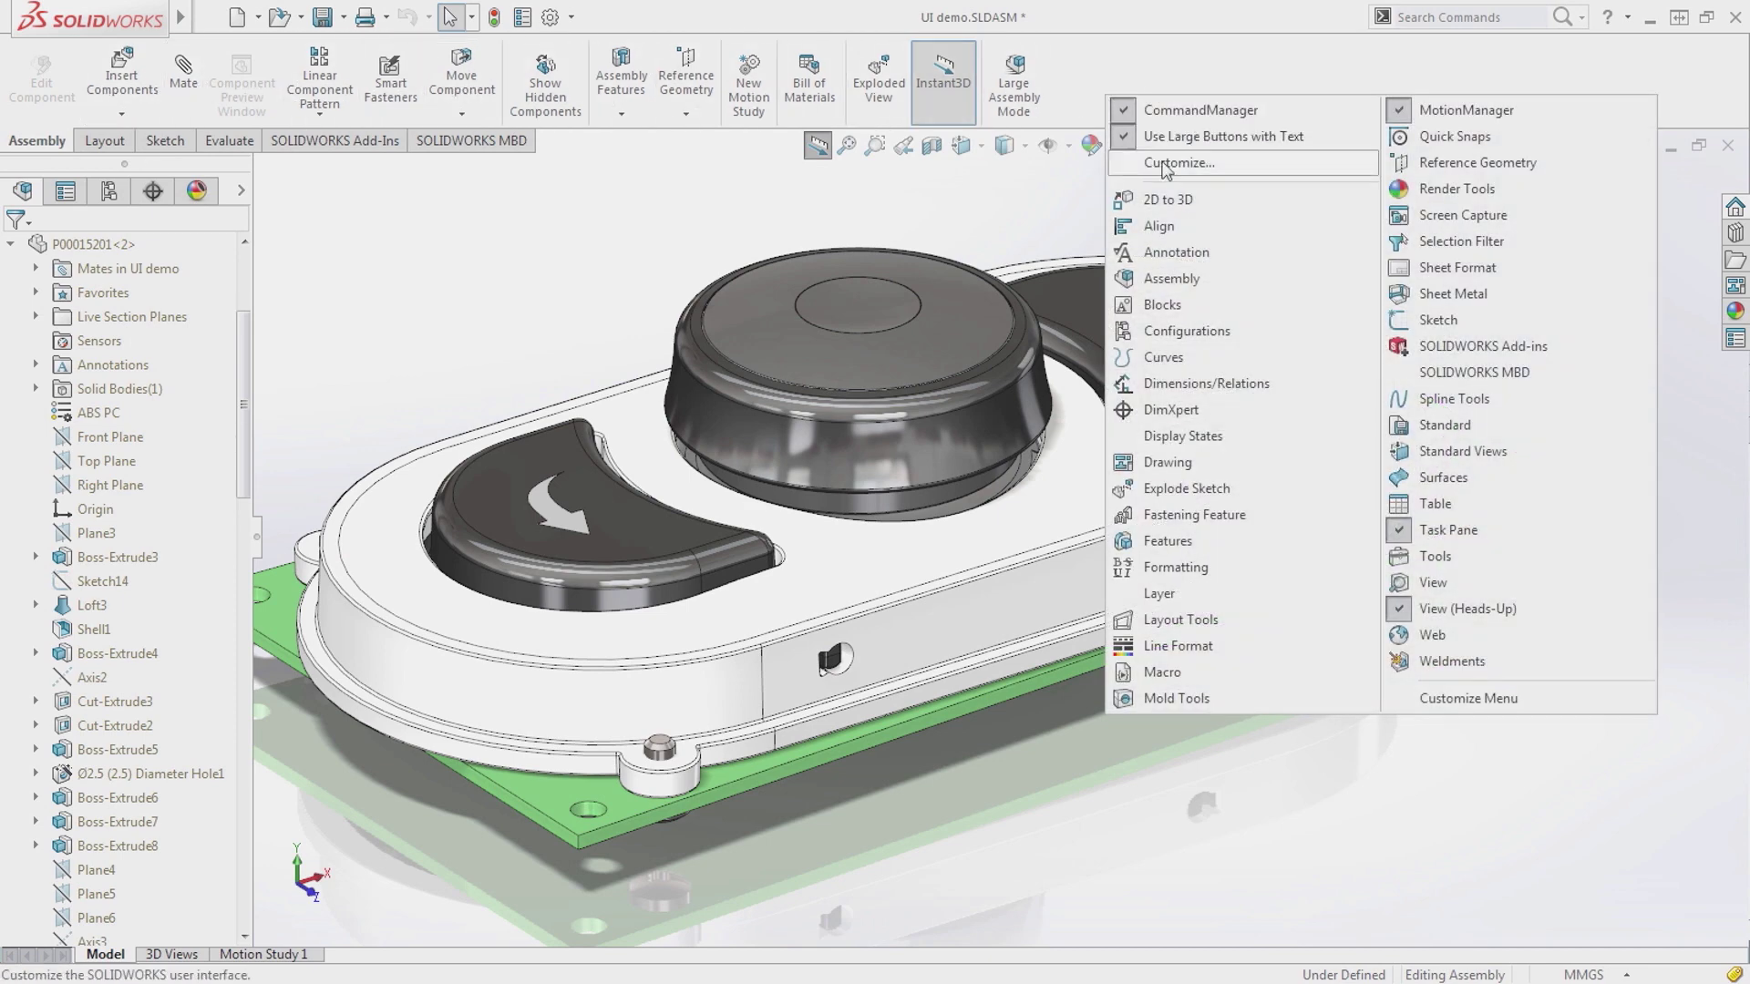
click(1160, 157)
click(1070, 334)
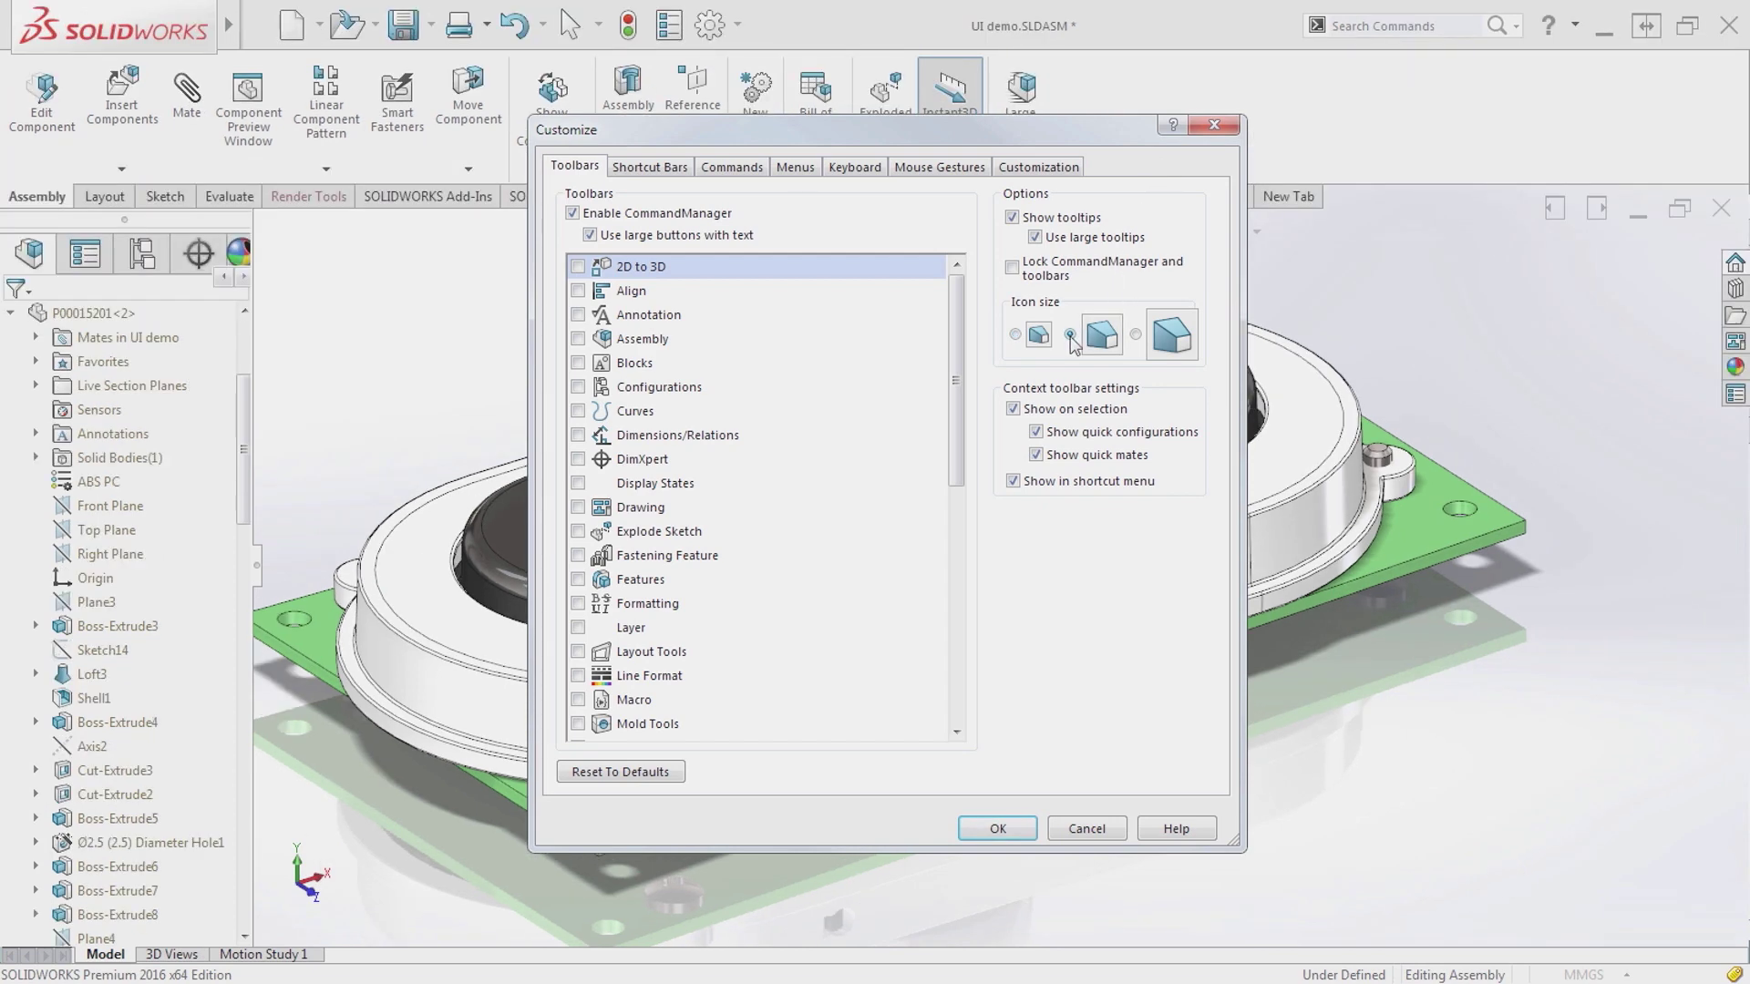
click(1136, 335)
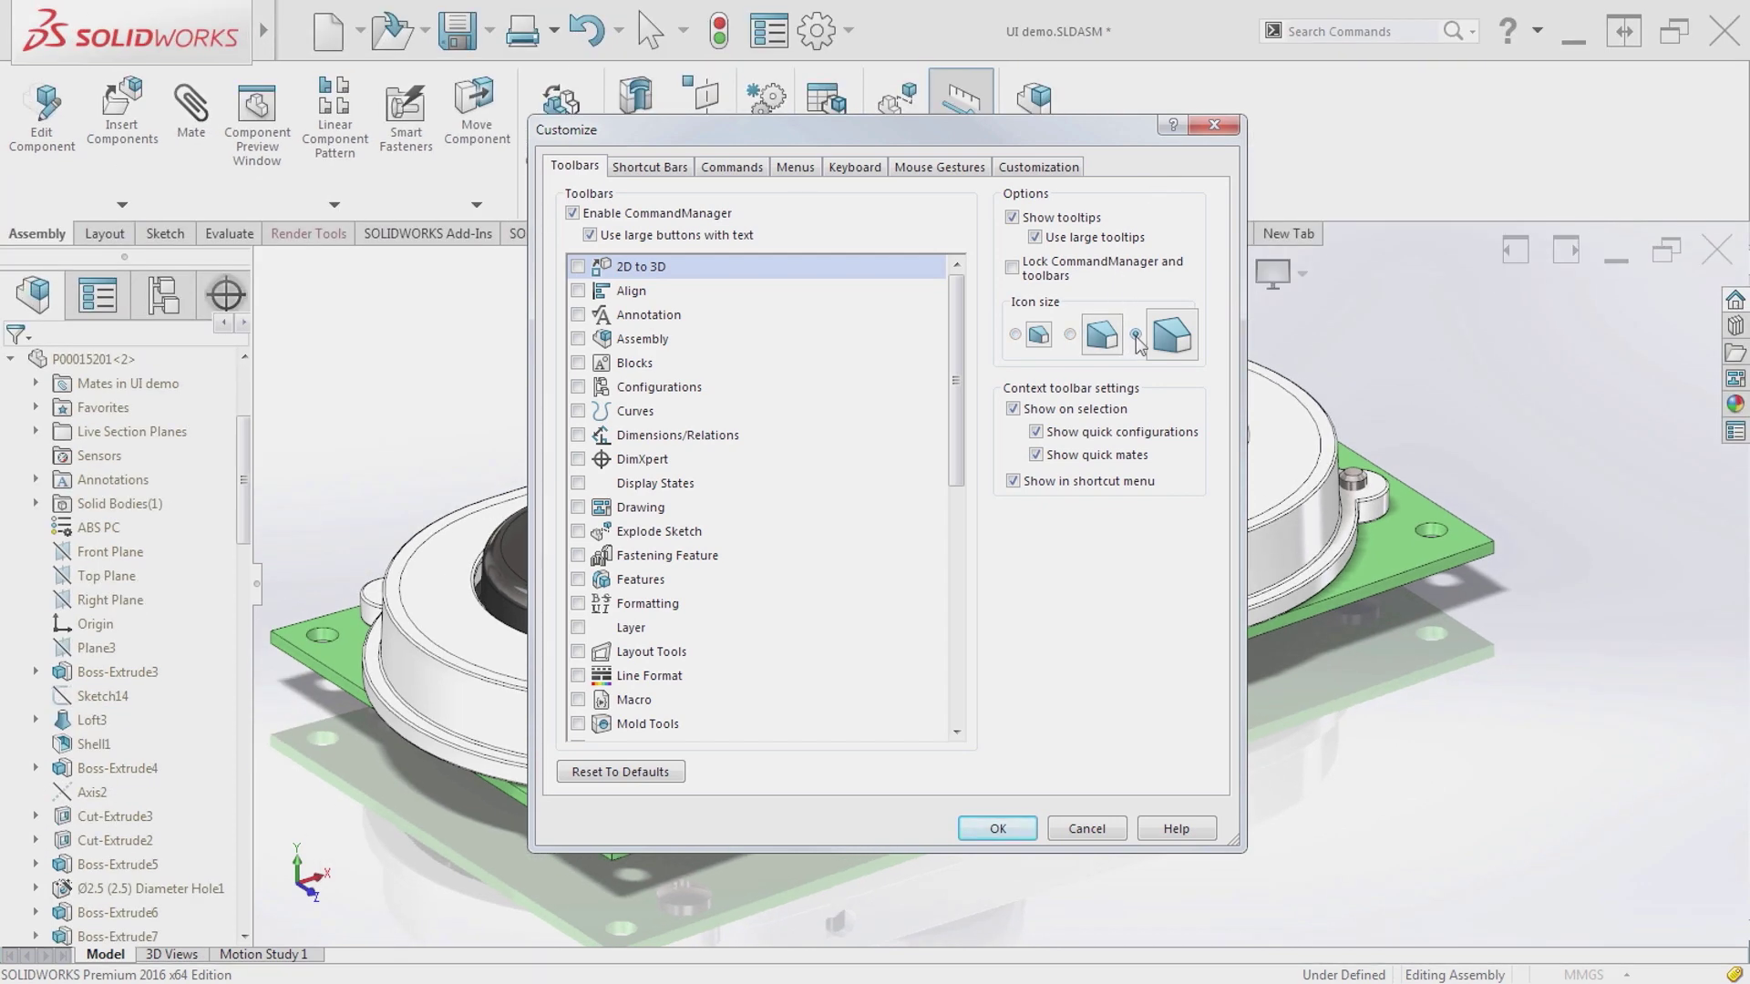
click(1087, 828)
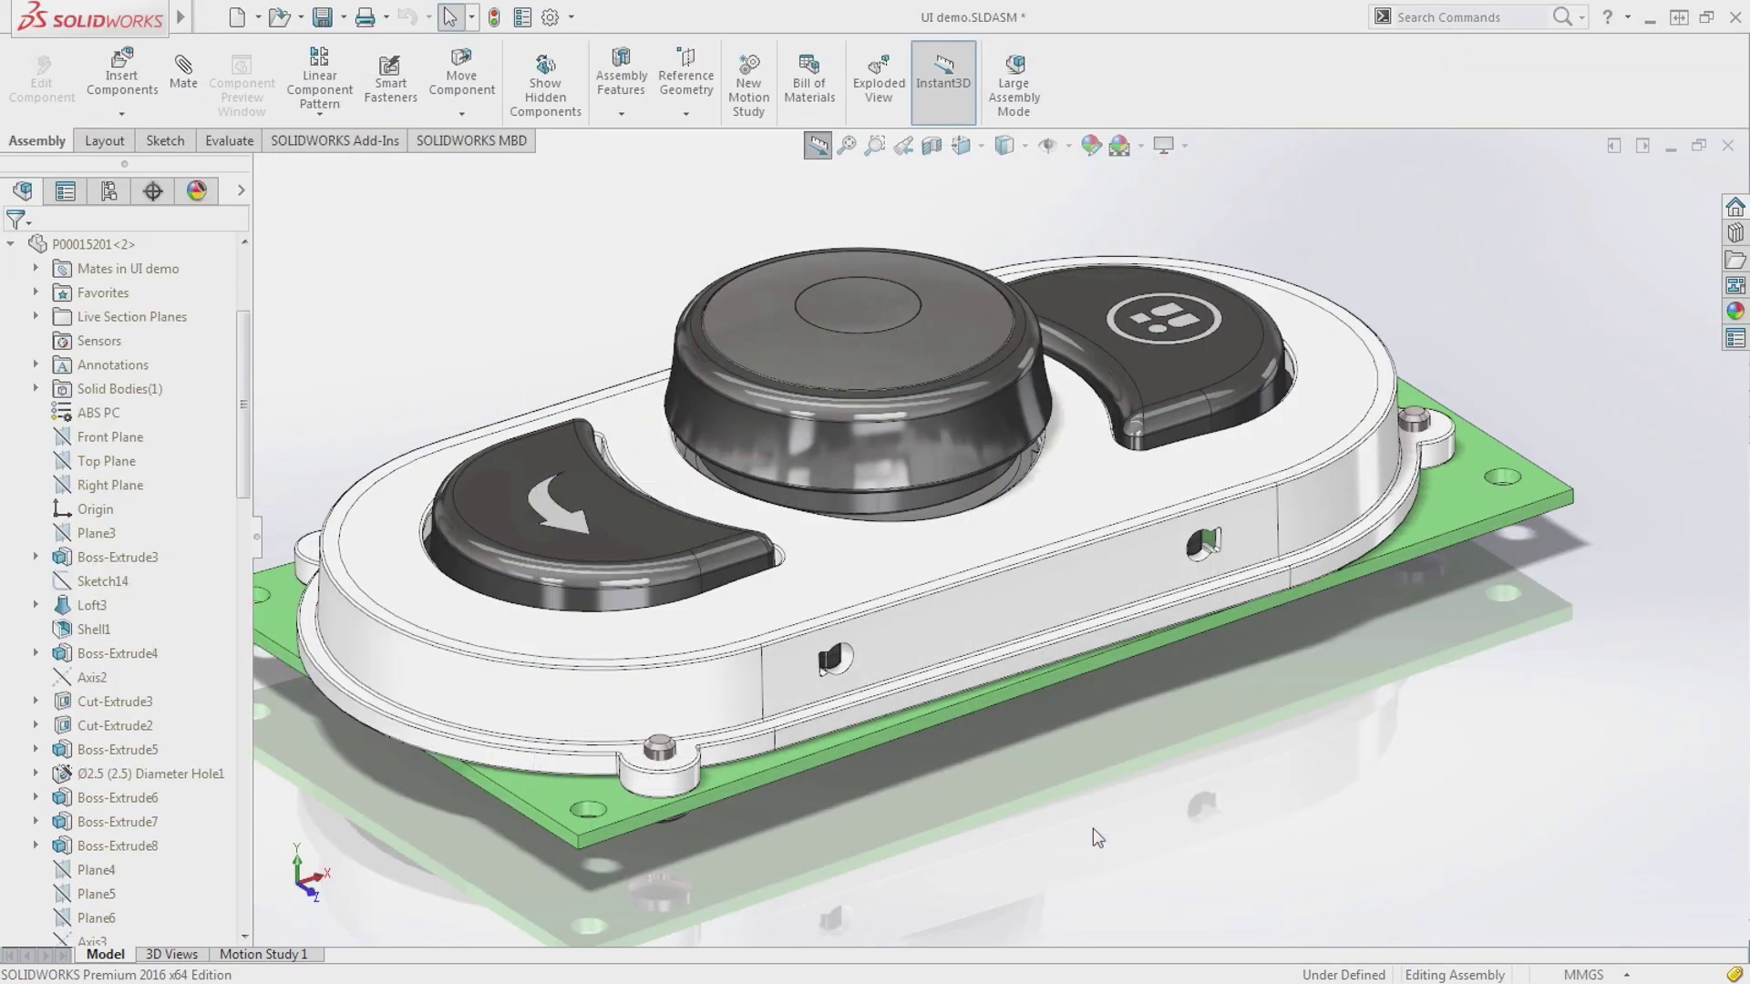
click(256, 545)
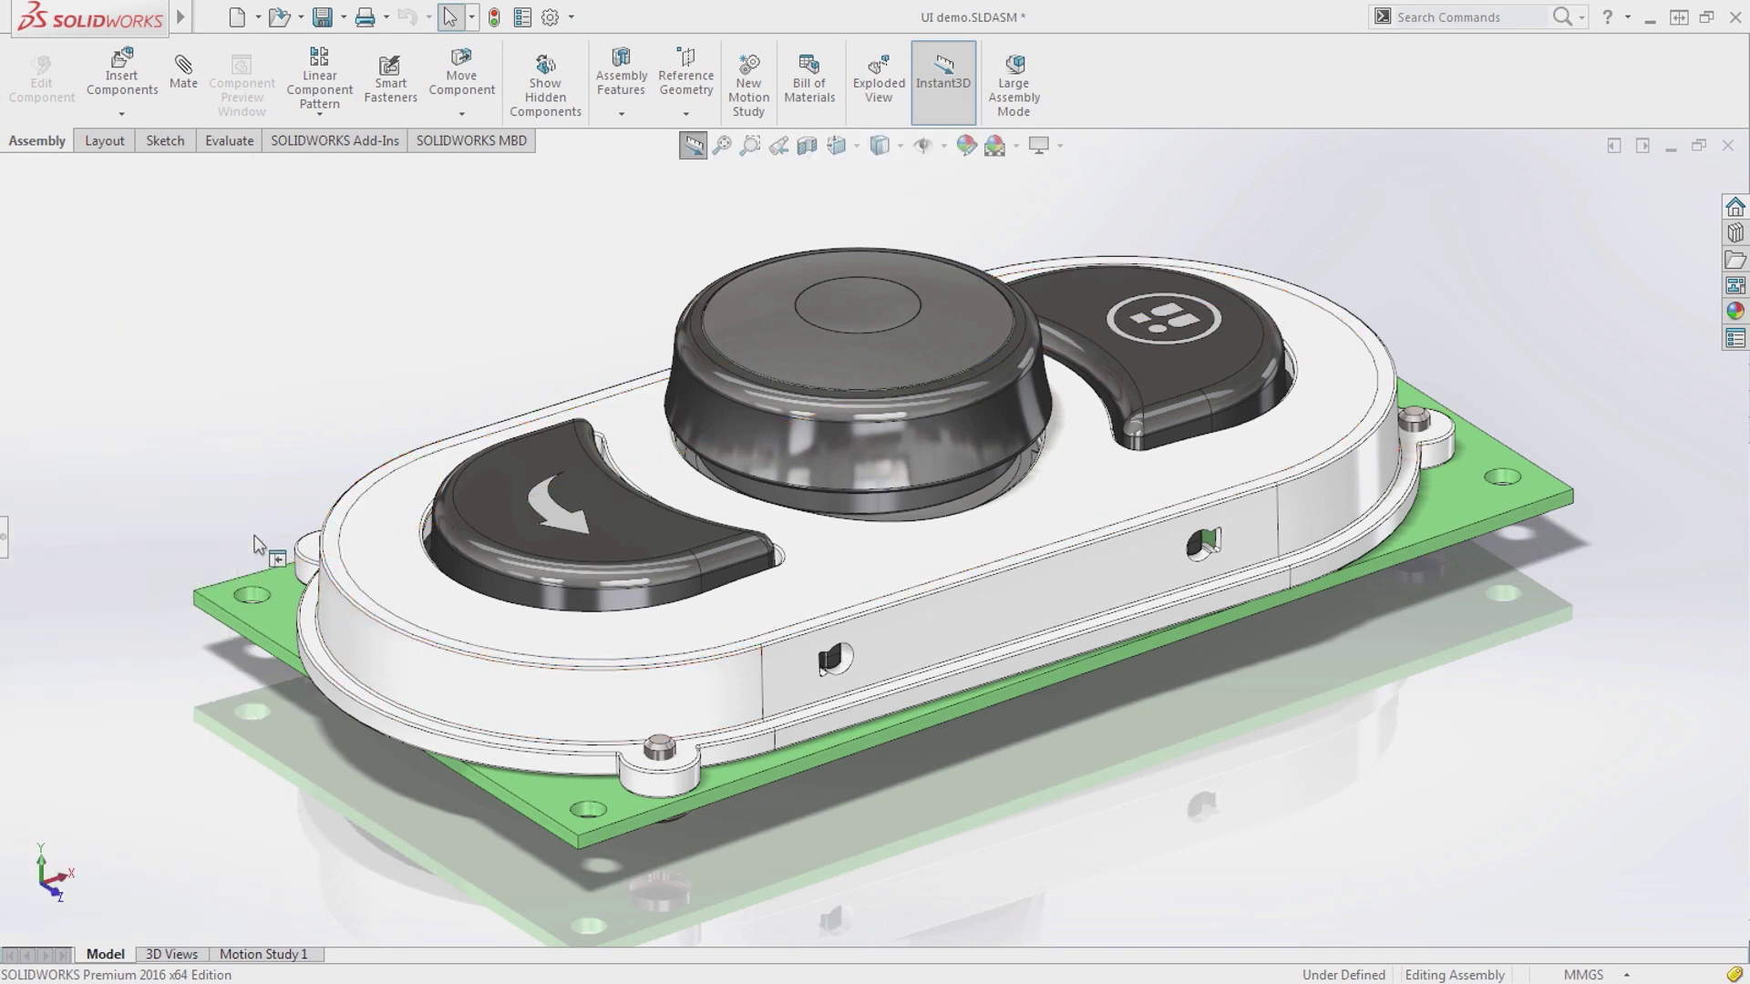
click(386, 516)
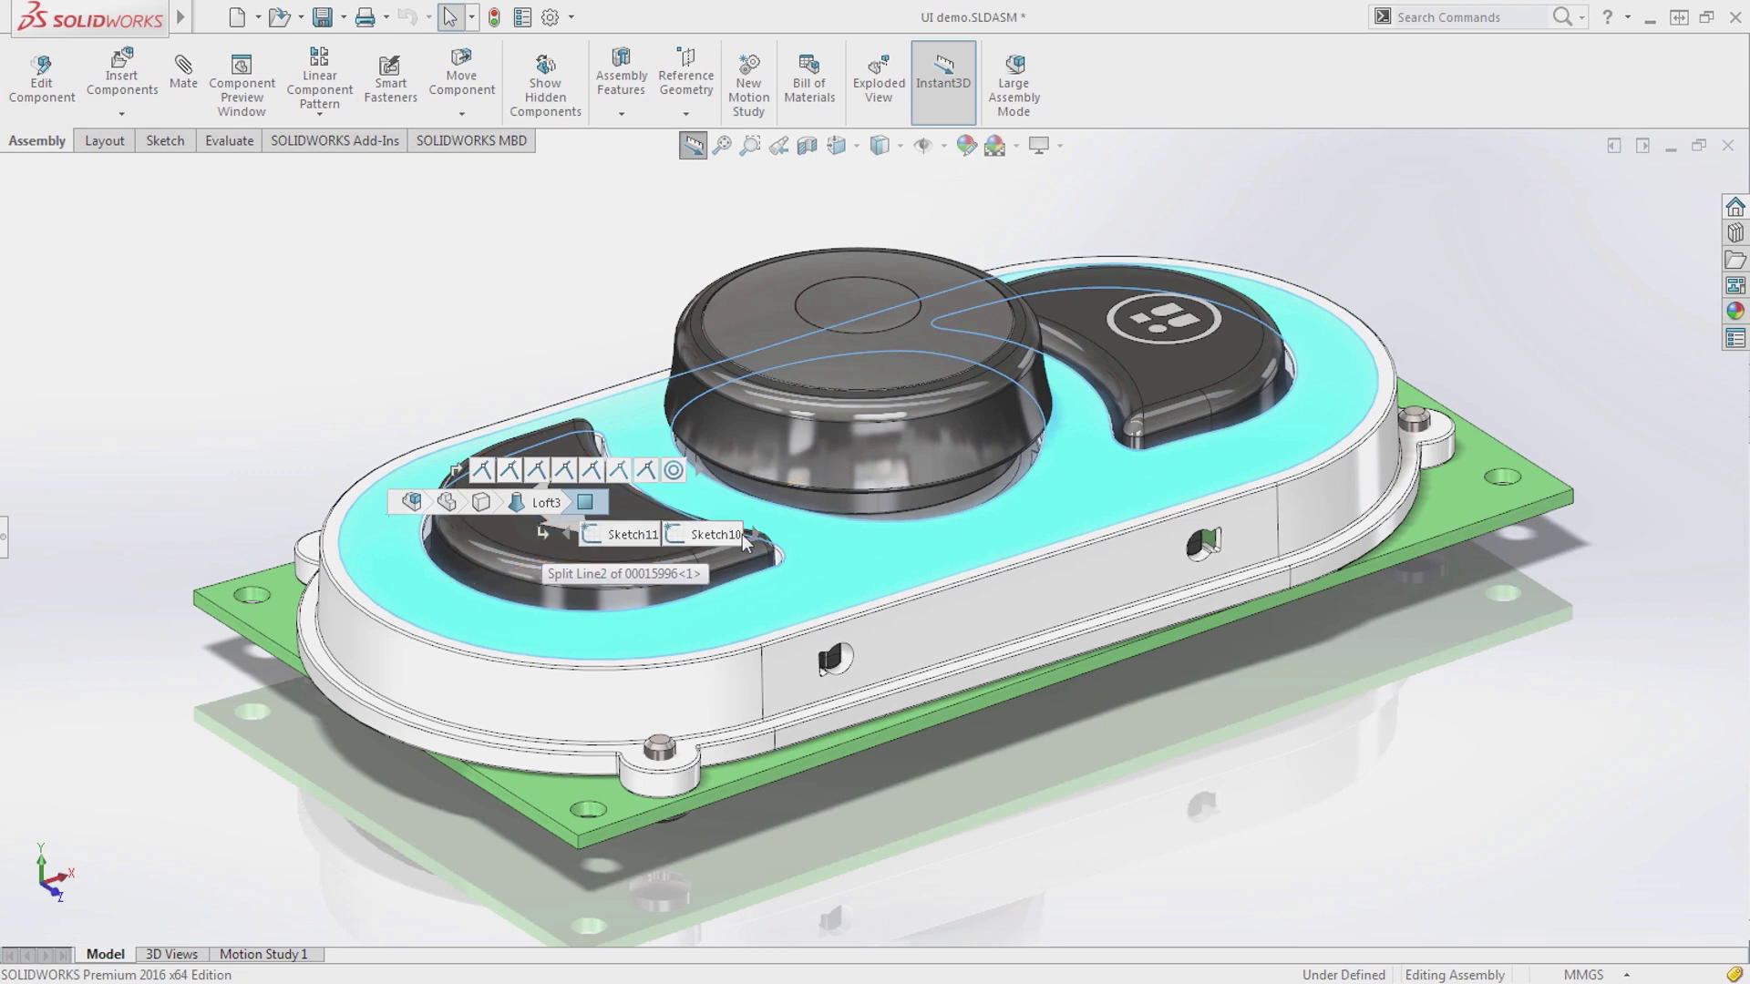
Step: Edit Sketch10, drag the 15 dimension to 19.5 on the ruler, and rebuild the cover
right_click(743, 538)
click(736, 513)
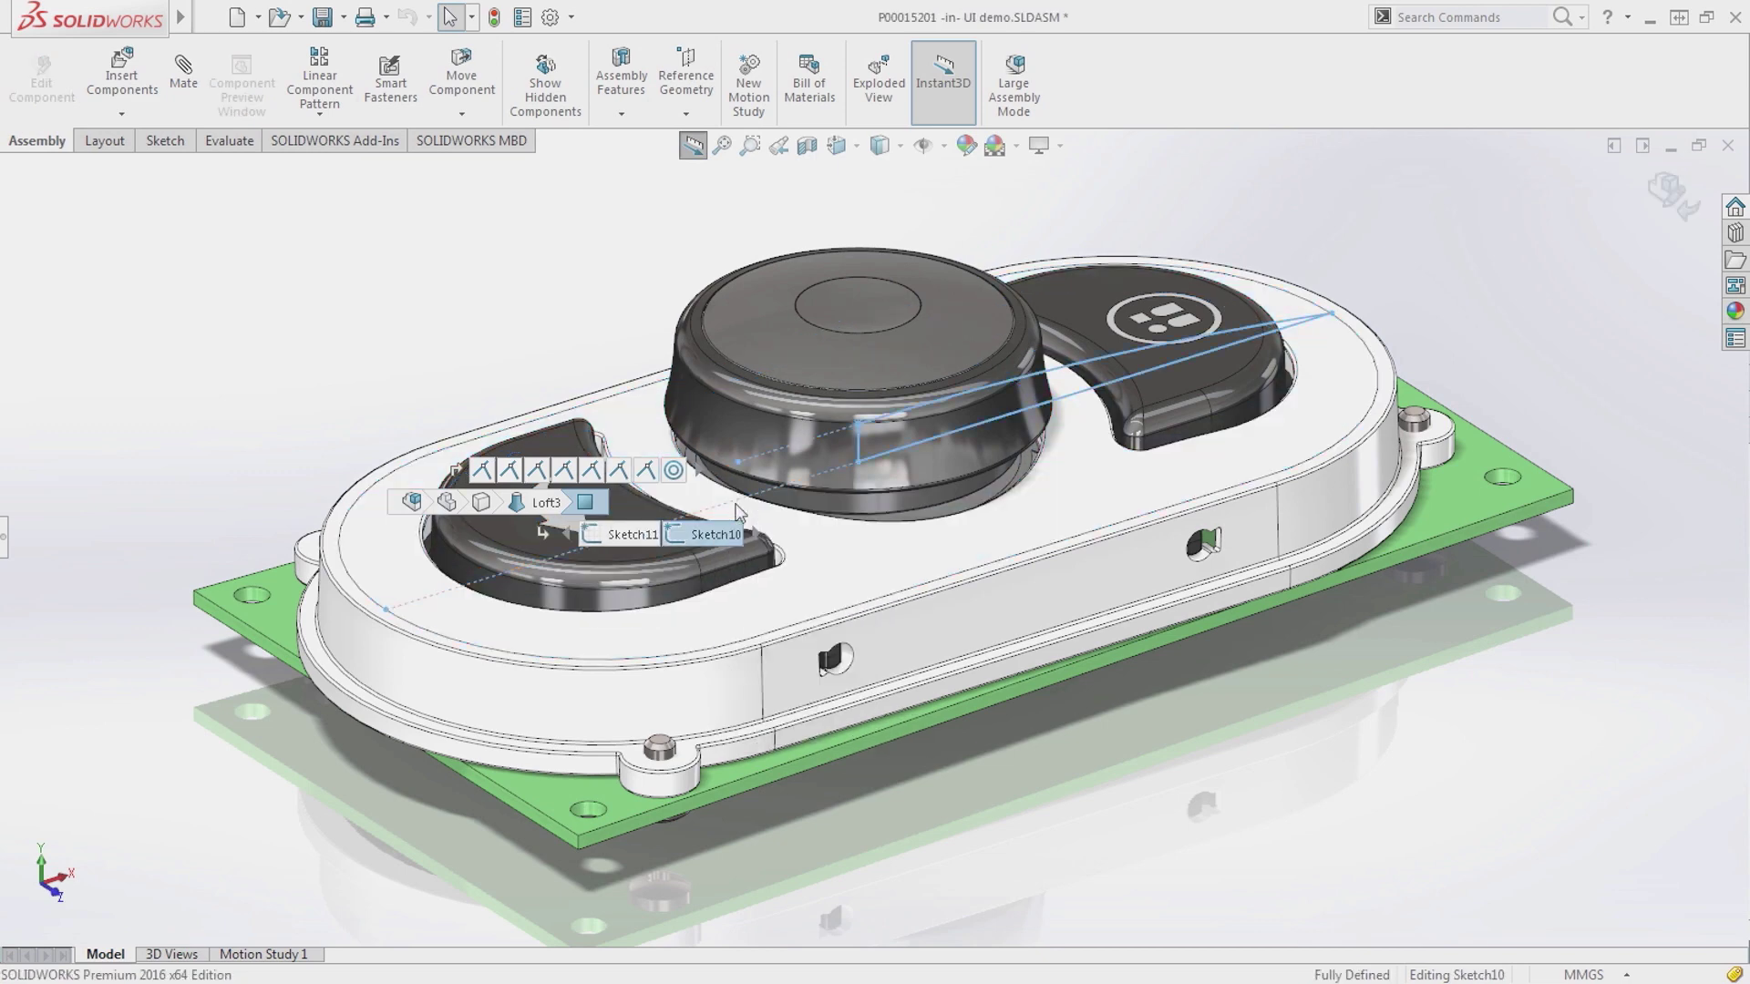
click(266, 679)
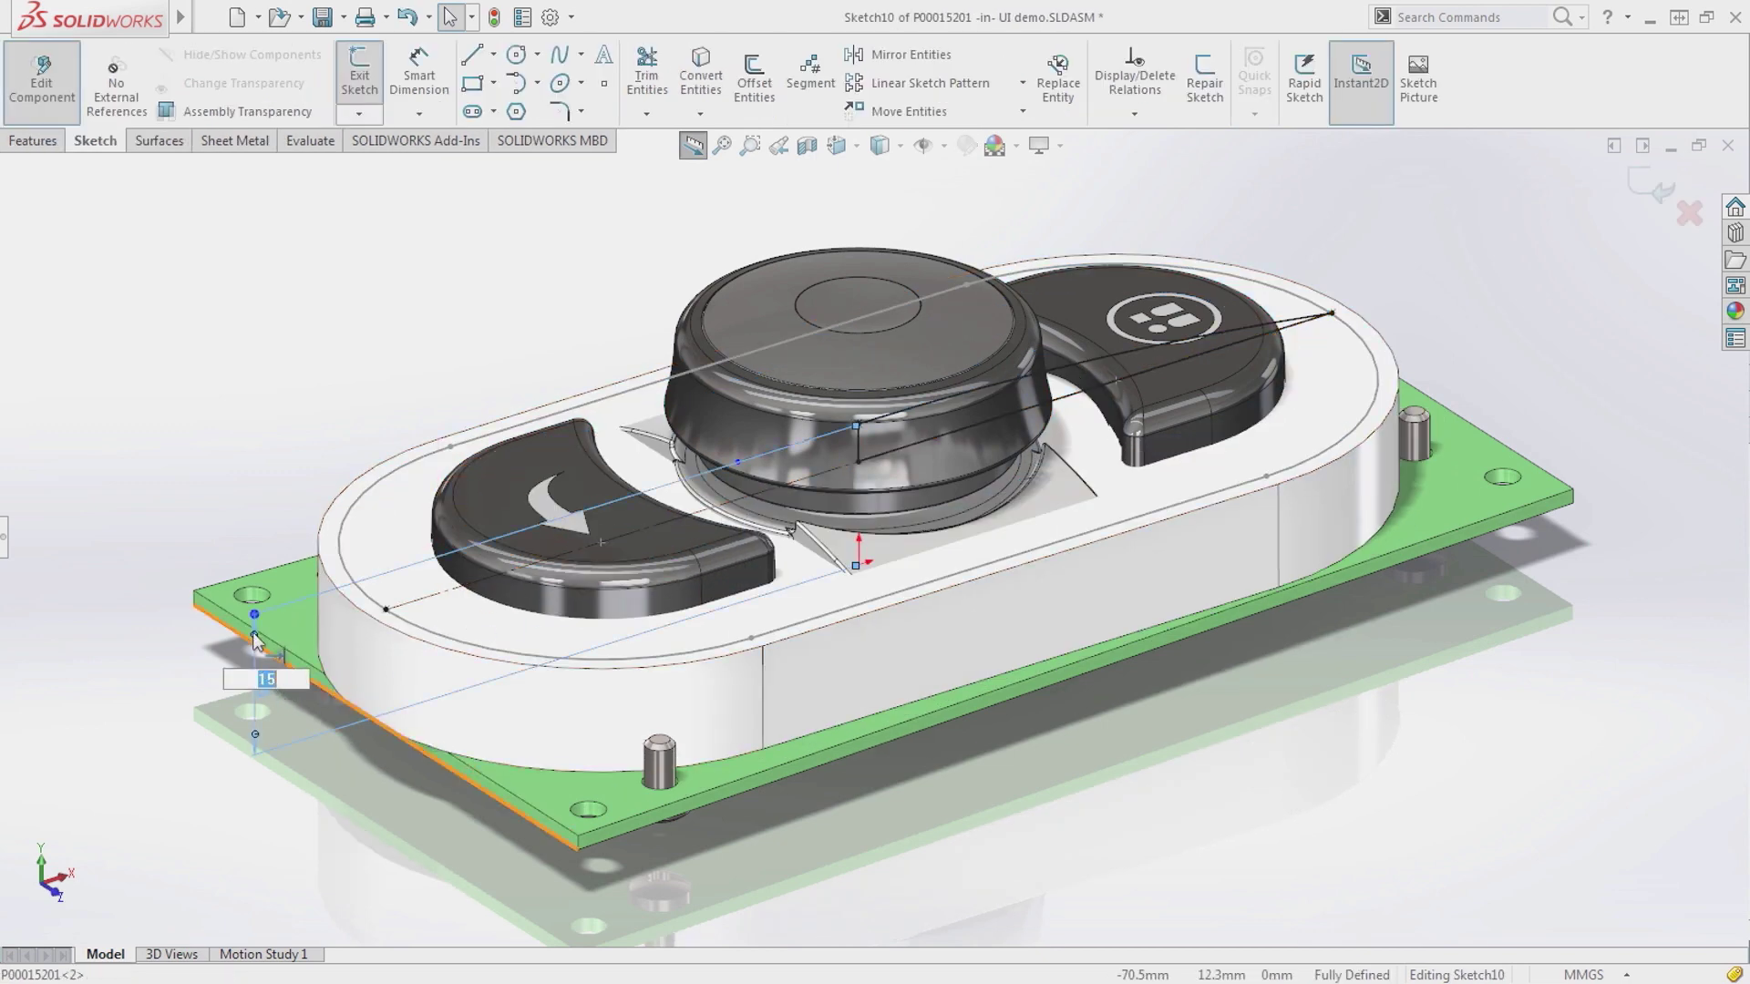
mouse_move(255, 615)
mouse_down()
mouse_move(242, 629)
mouse_move(227, 578)
mouse_up()
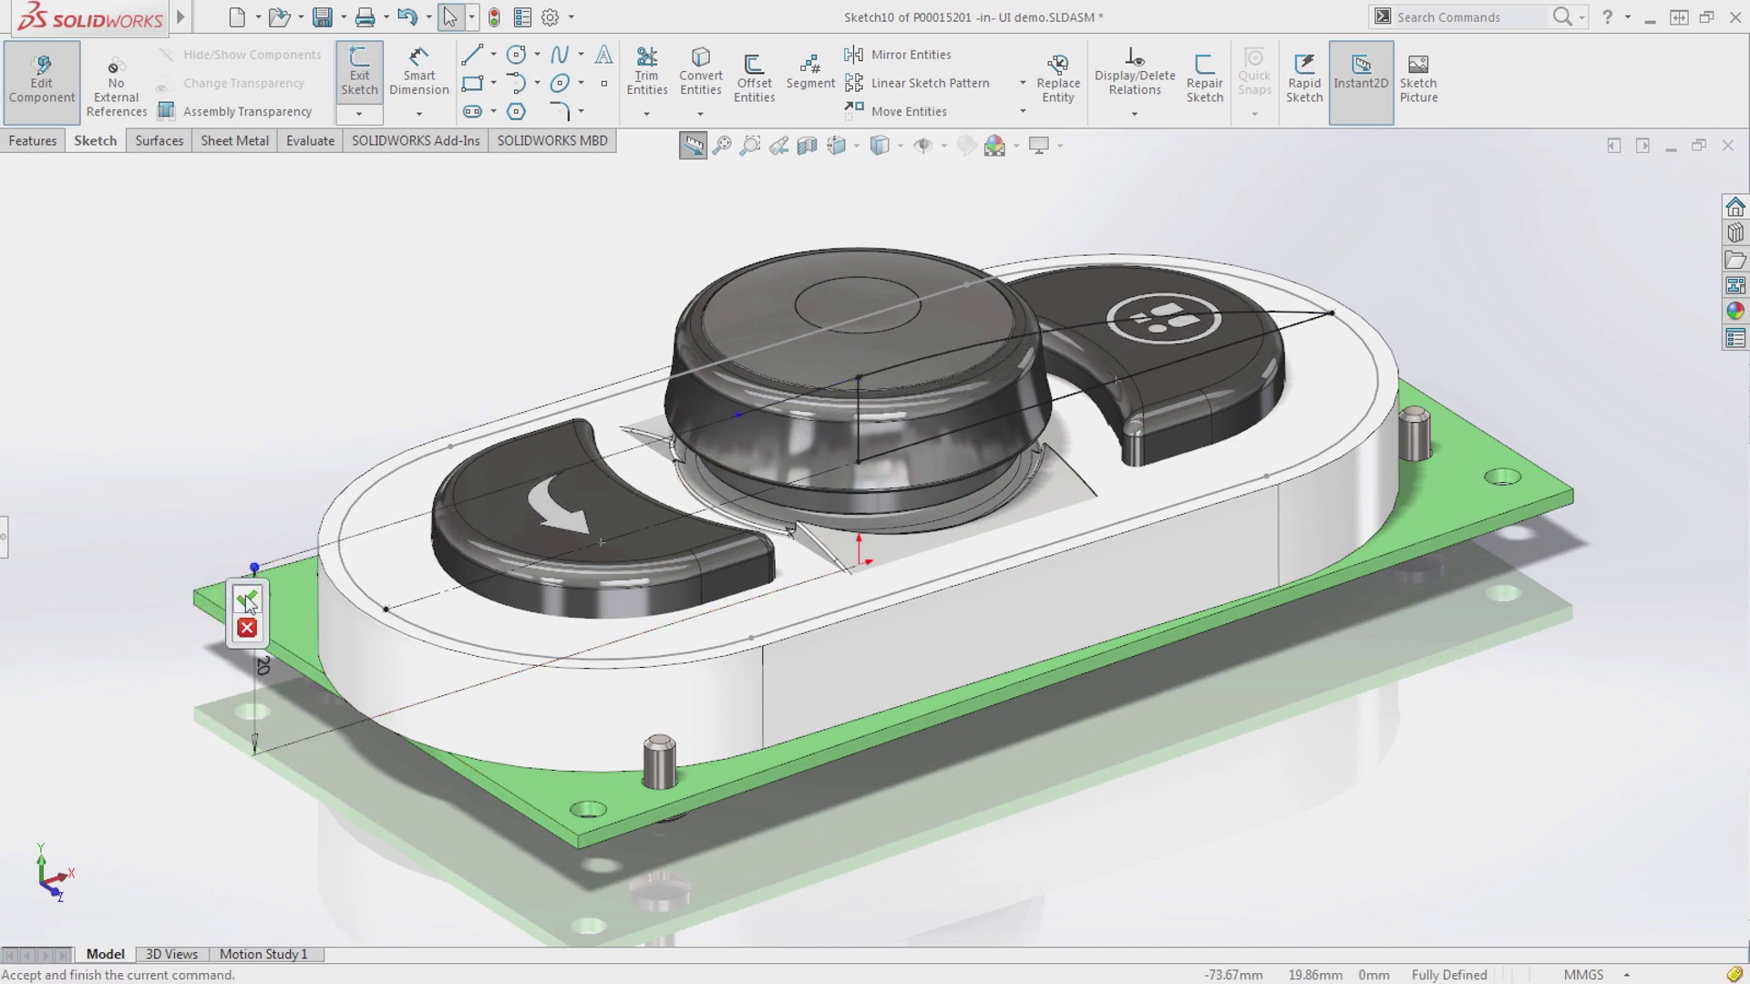
click(247, 599)
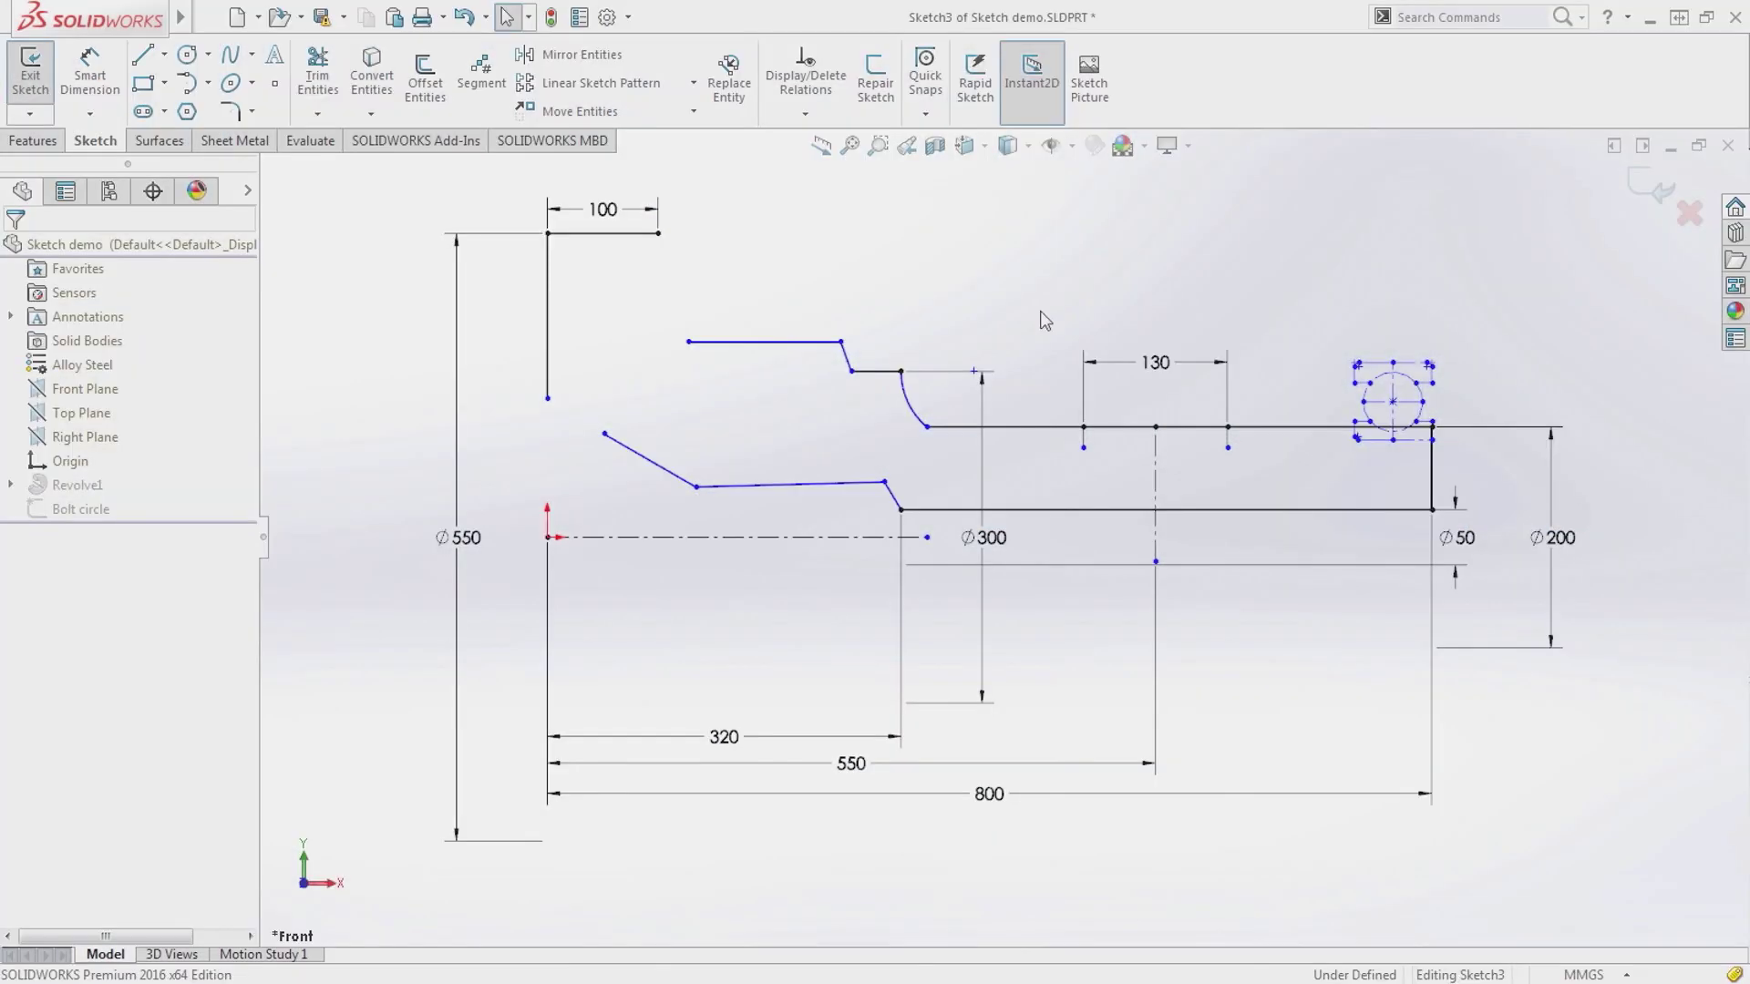
Step: Draw a midpoint line on the centreline and join it to both 130-span ends, forming a trapezoidal groove
key(s)
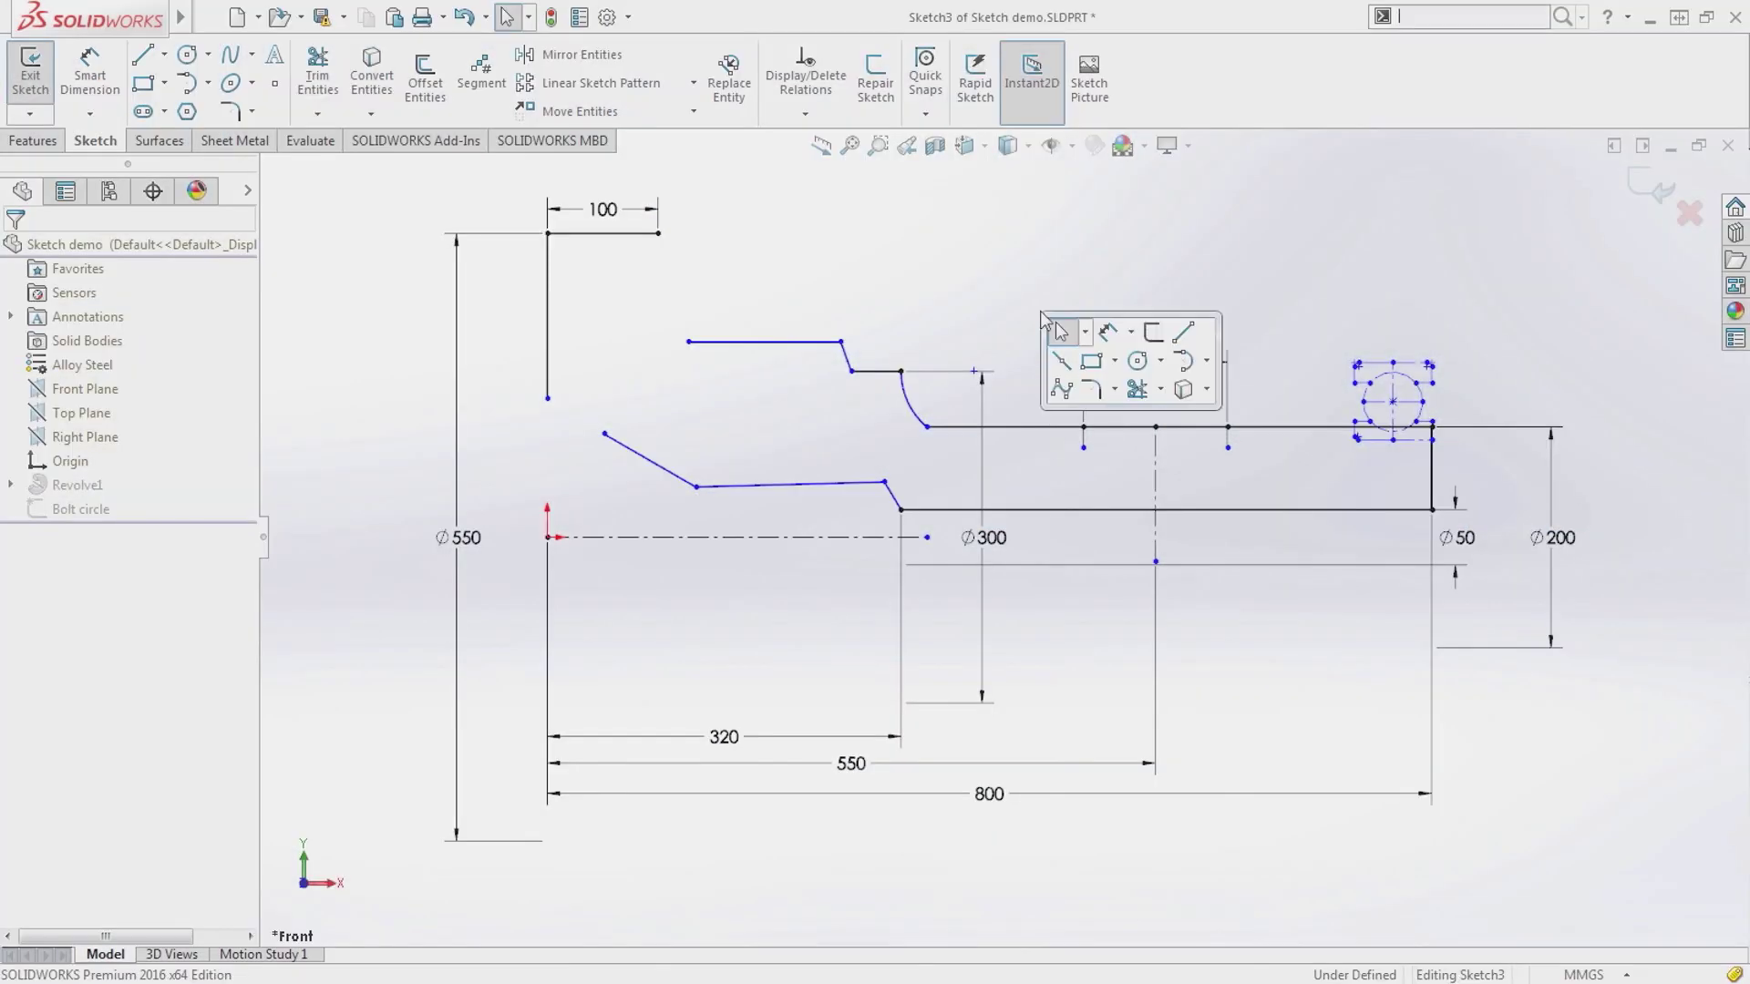
click(1062, 369)
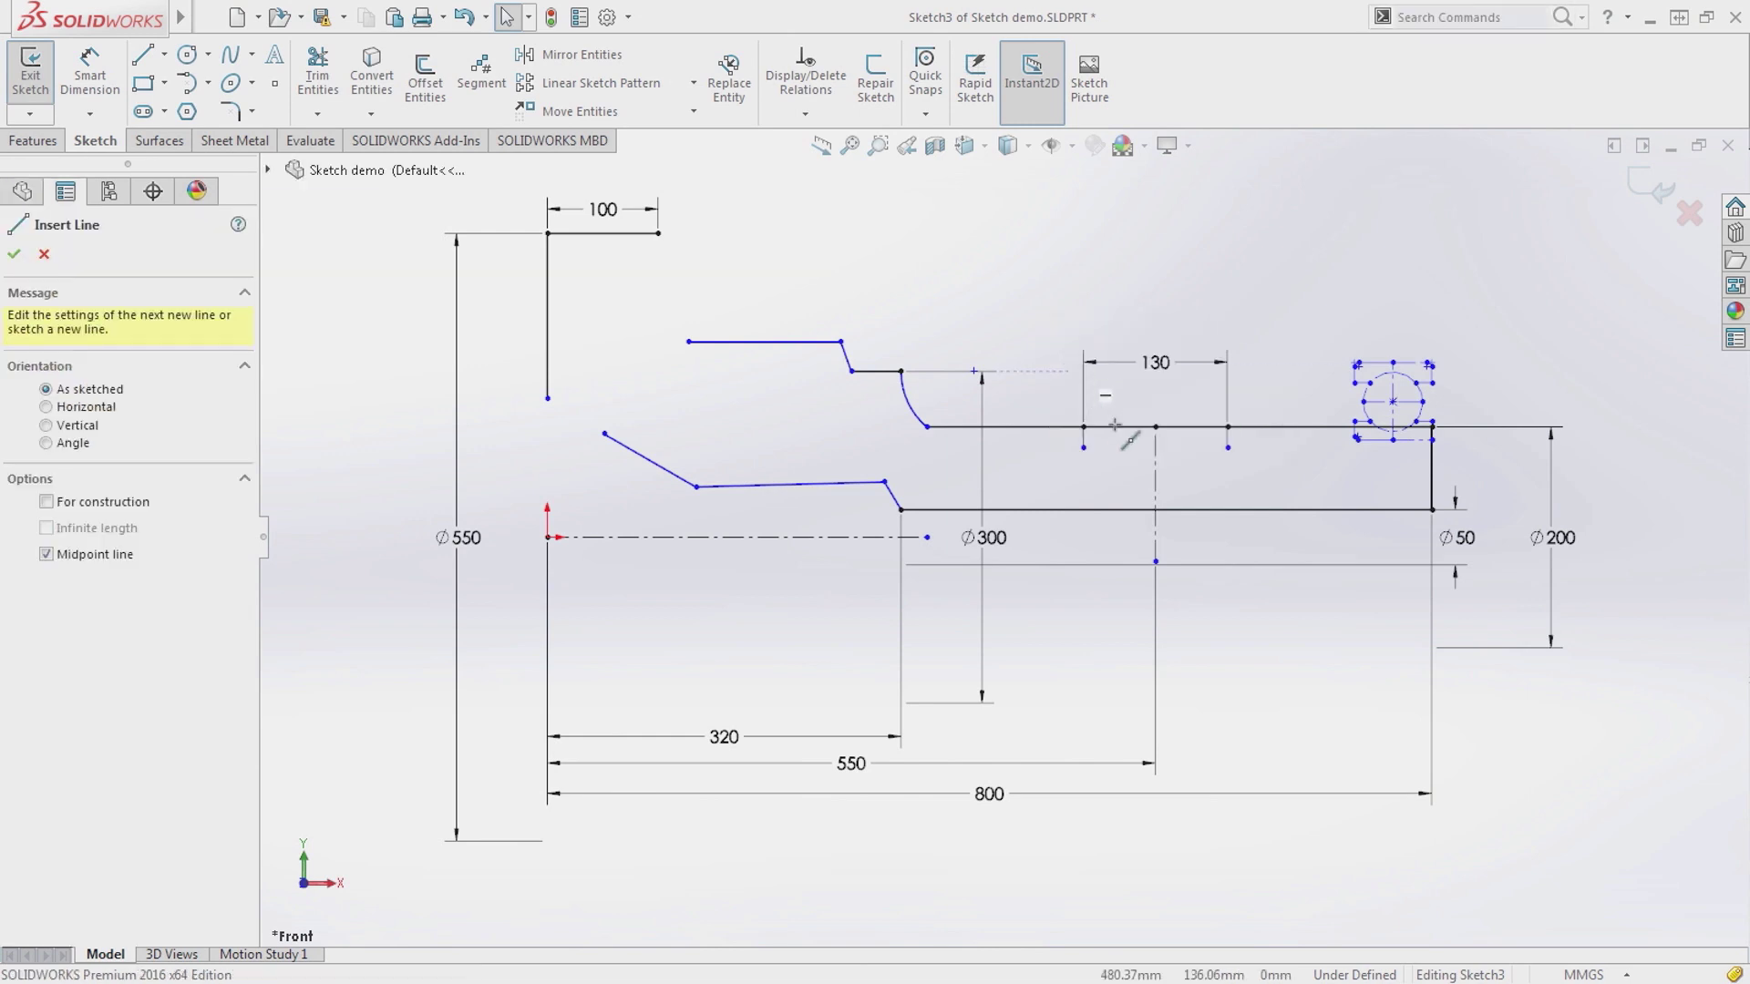
click(1155, 471)
click(1197, 471)
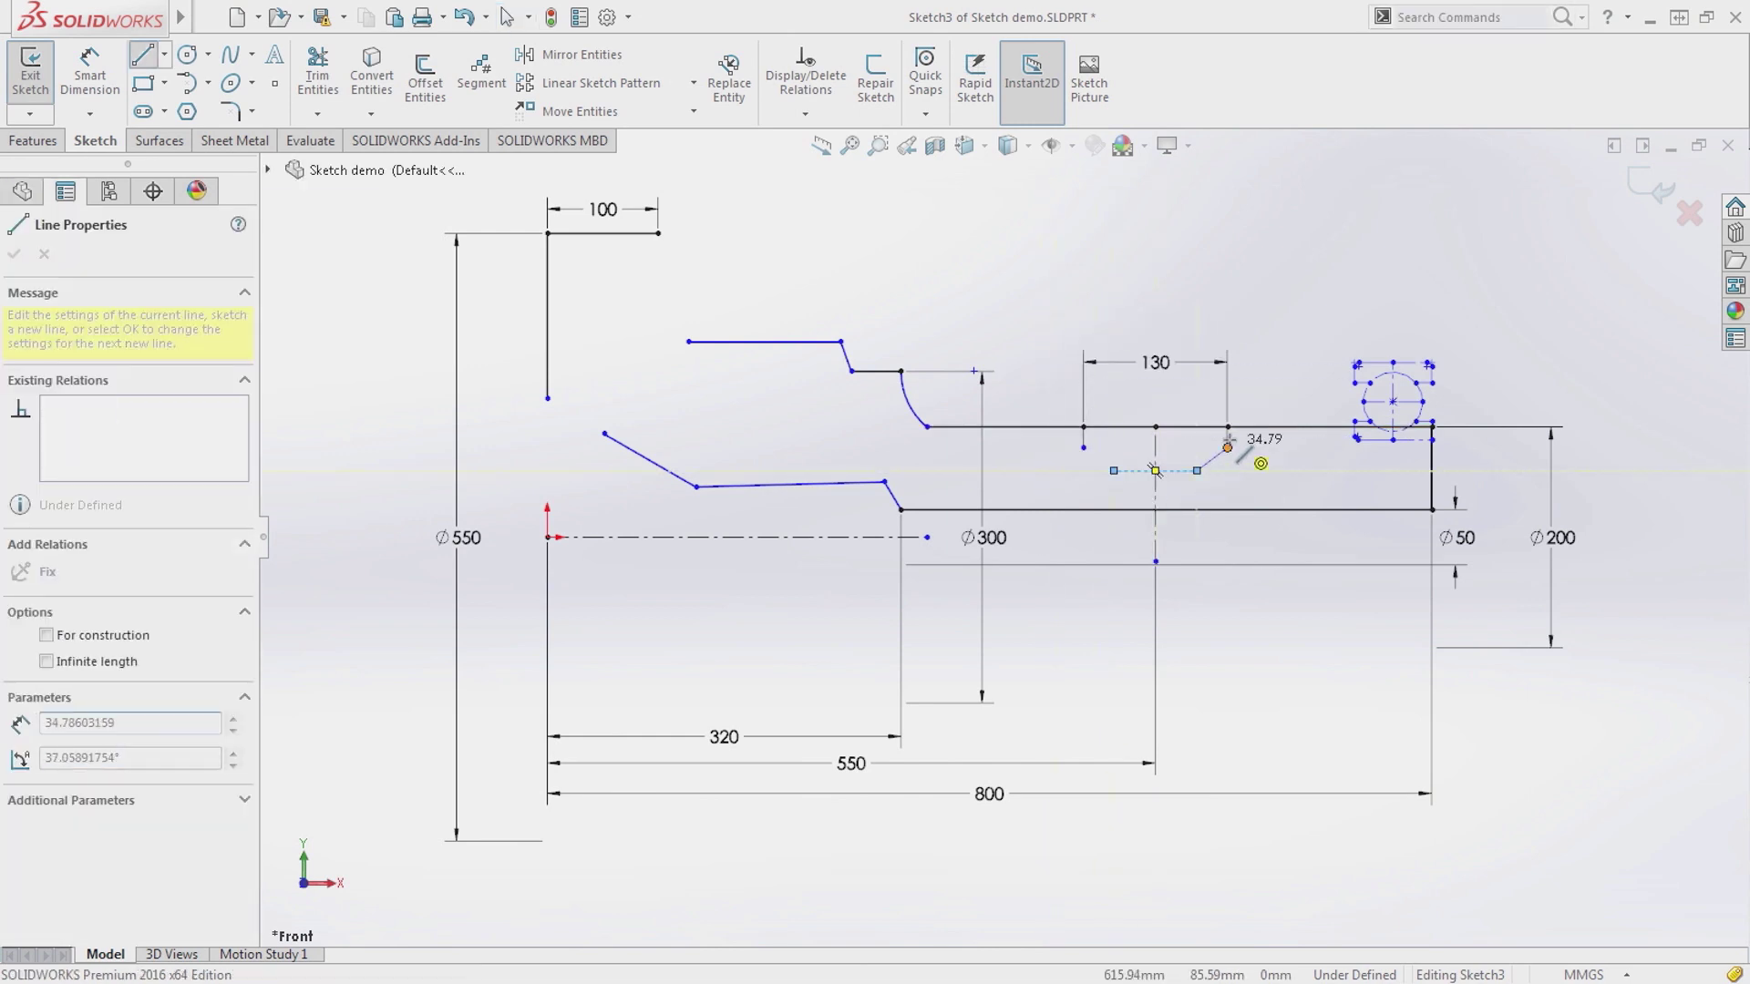
double_click(1227, 426)
click(1082, 426)
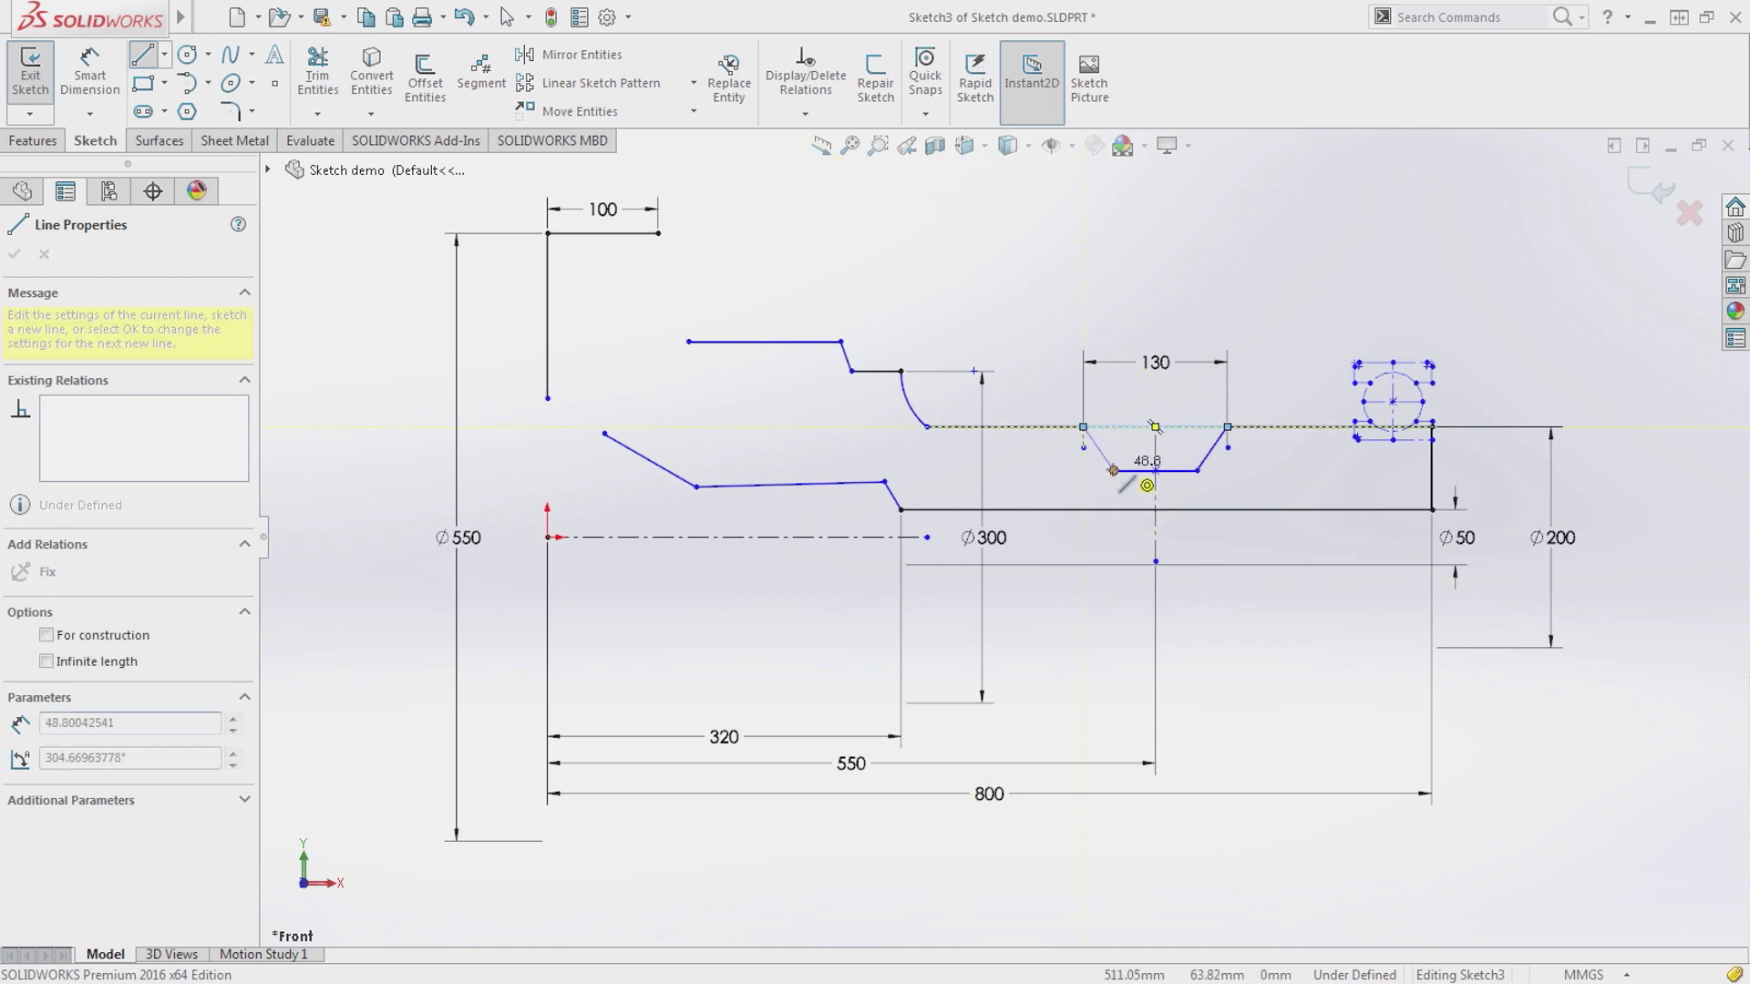
click(1114, 471)
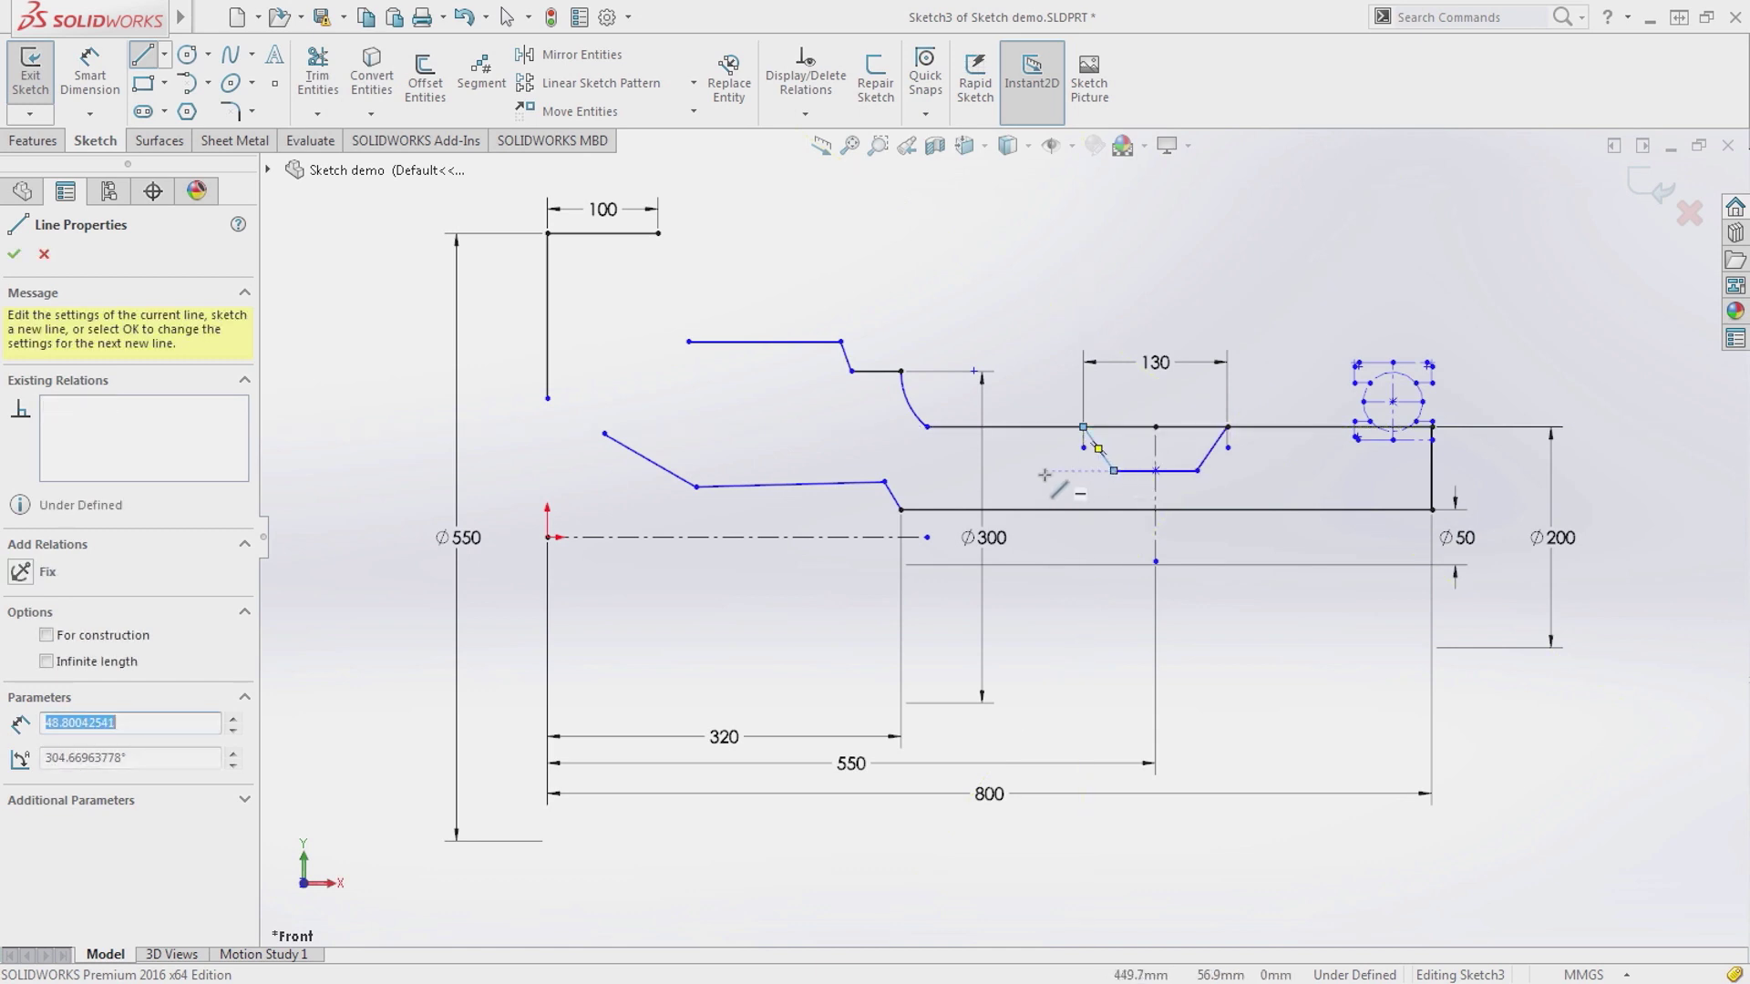
key(Escape)
Step: Round the lower-left corner with a tangent arc from the vertical line to the slanted line
key(s)
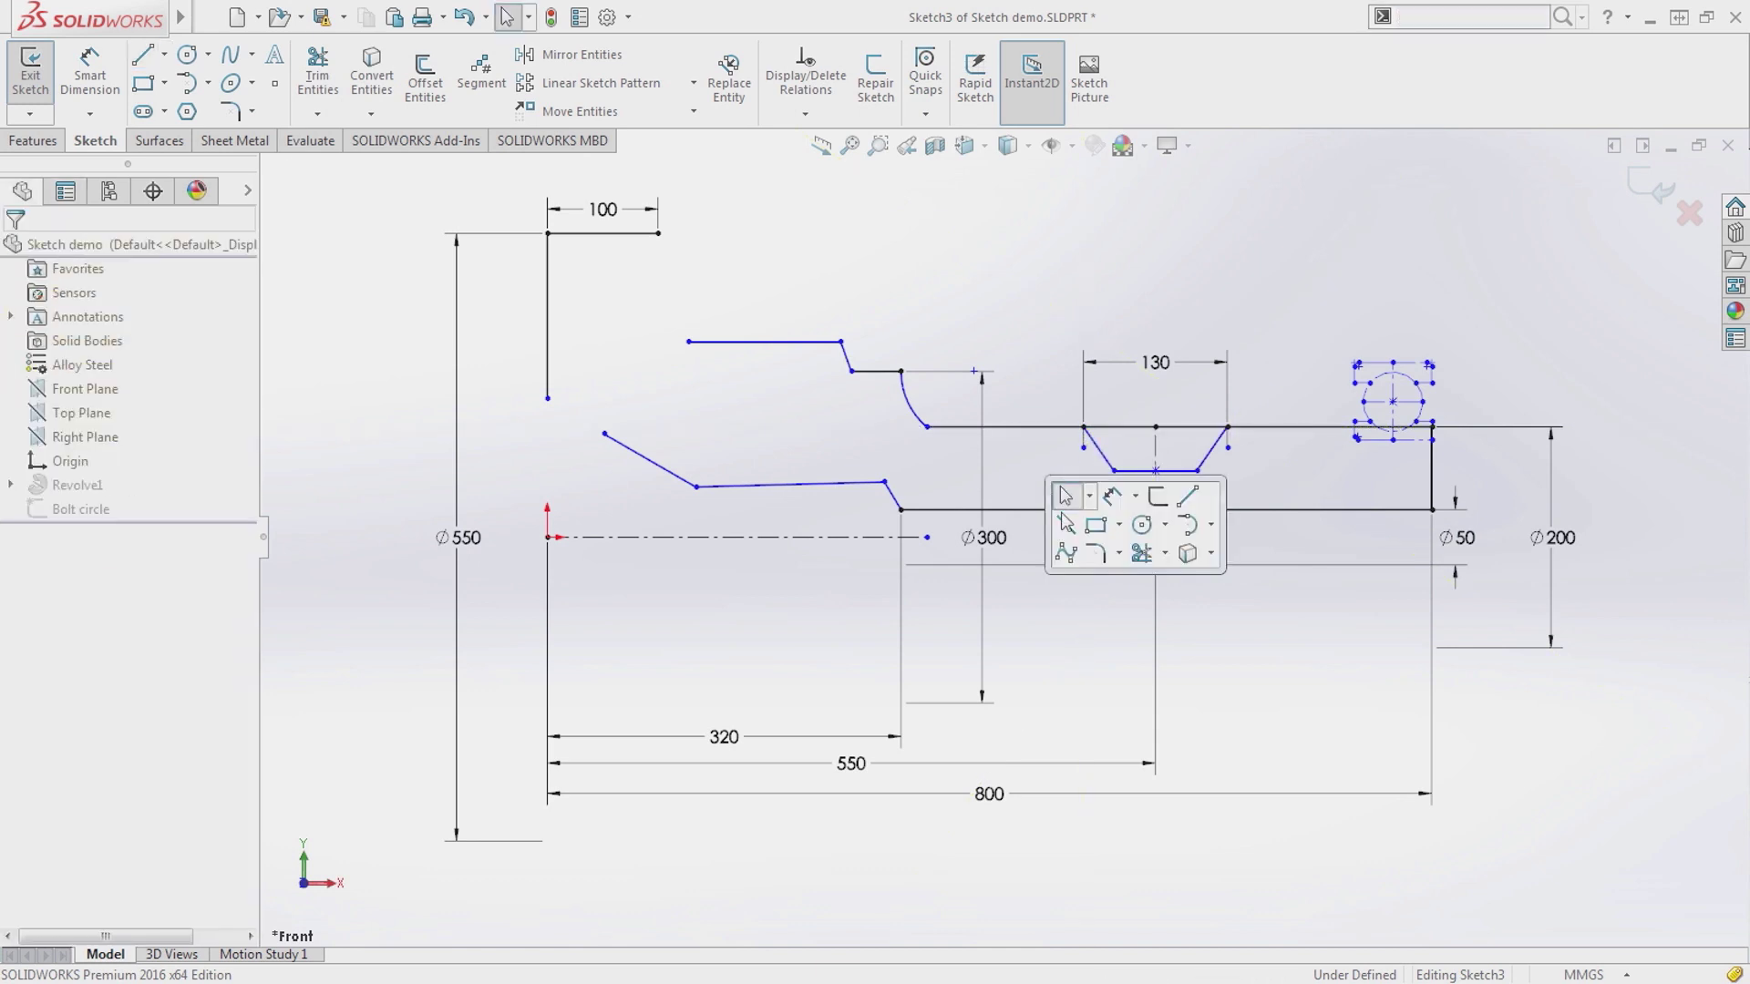
click(1189, 526)
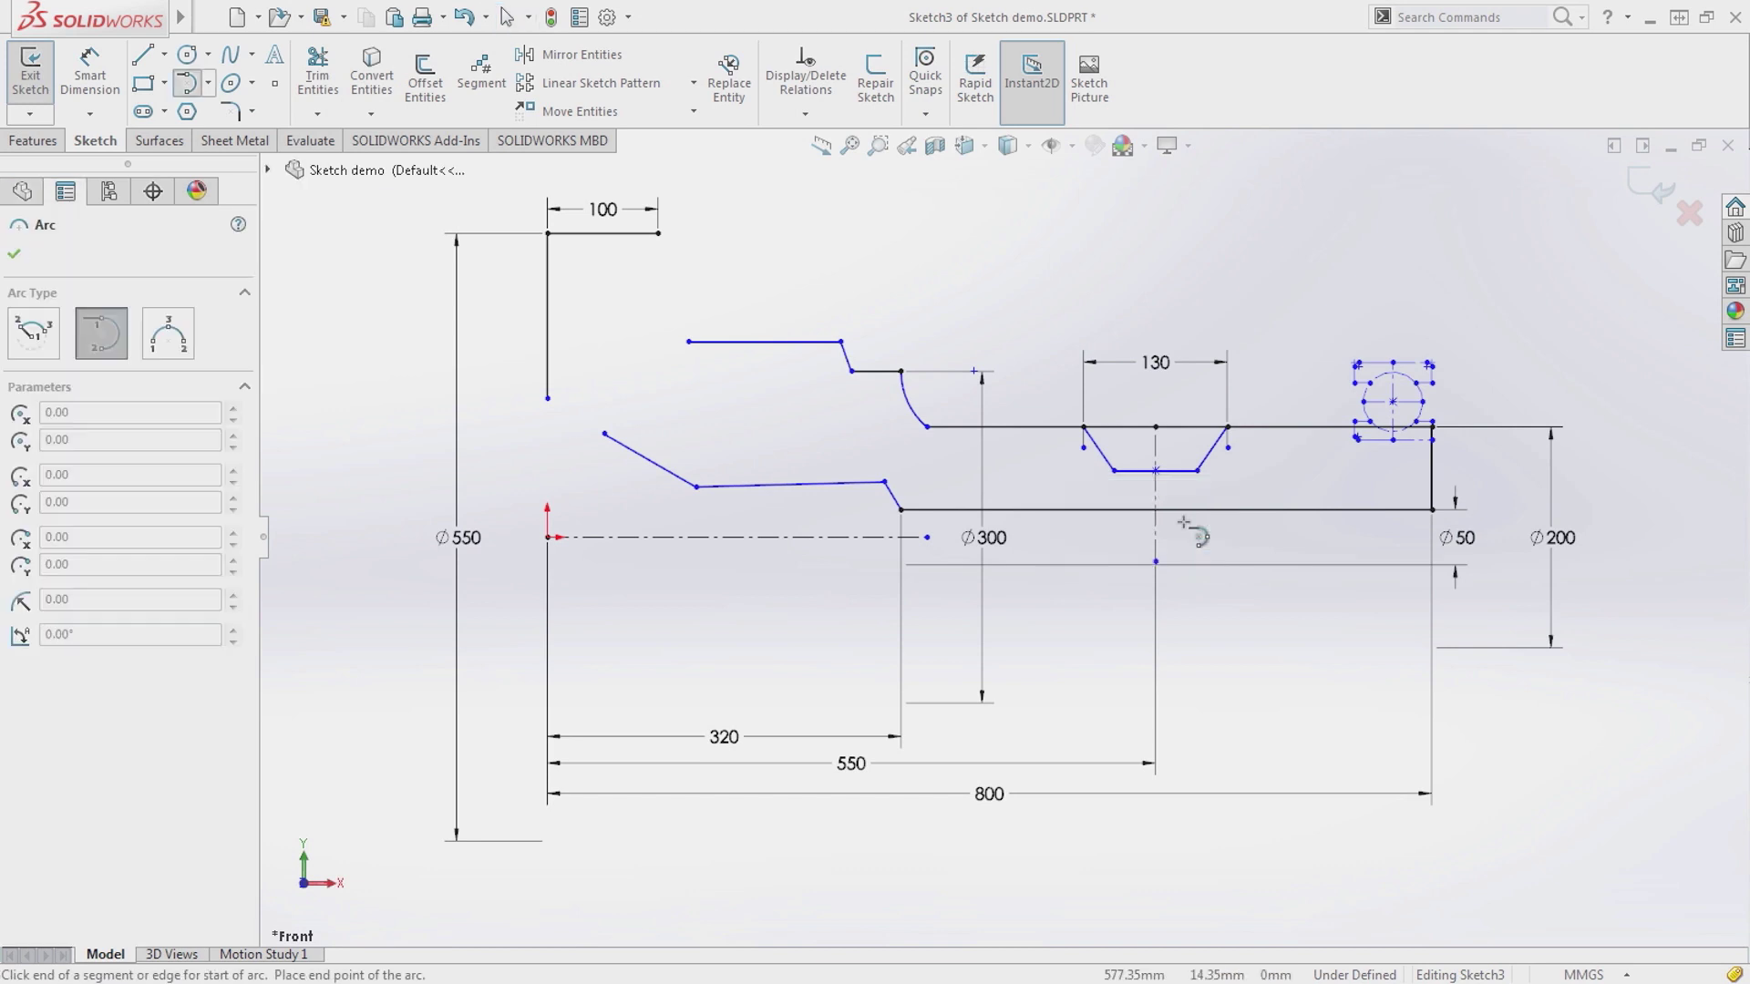
click(547, 399)
click(604, 434)
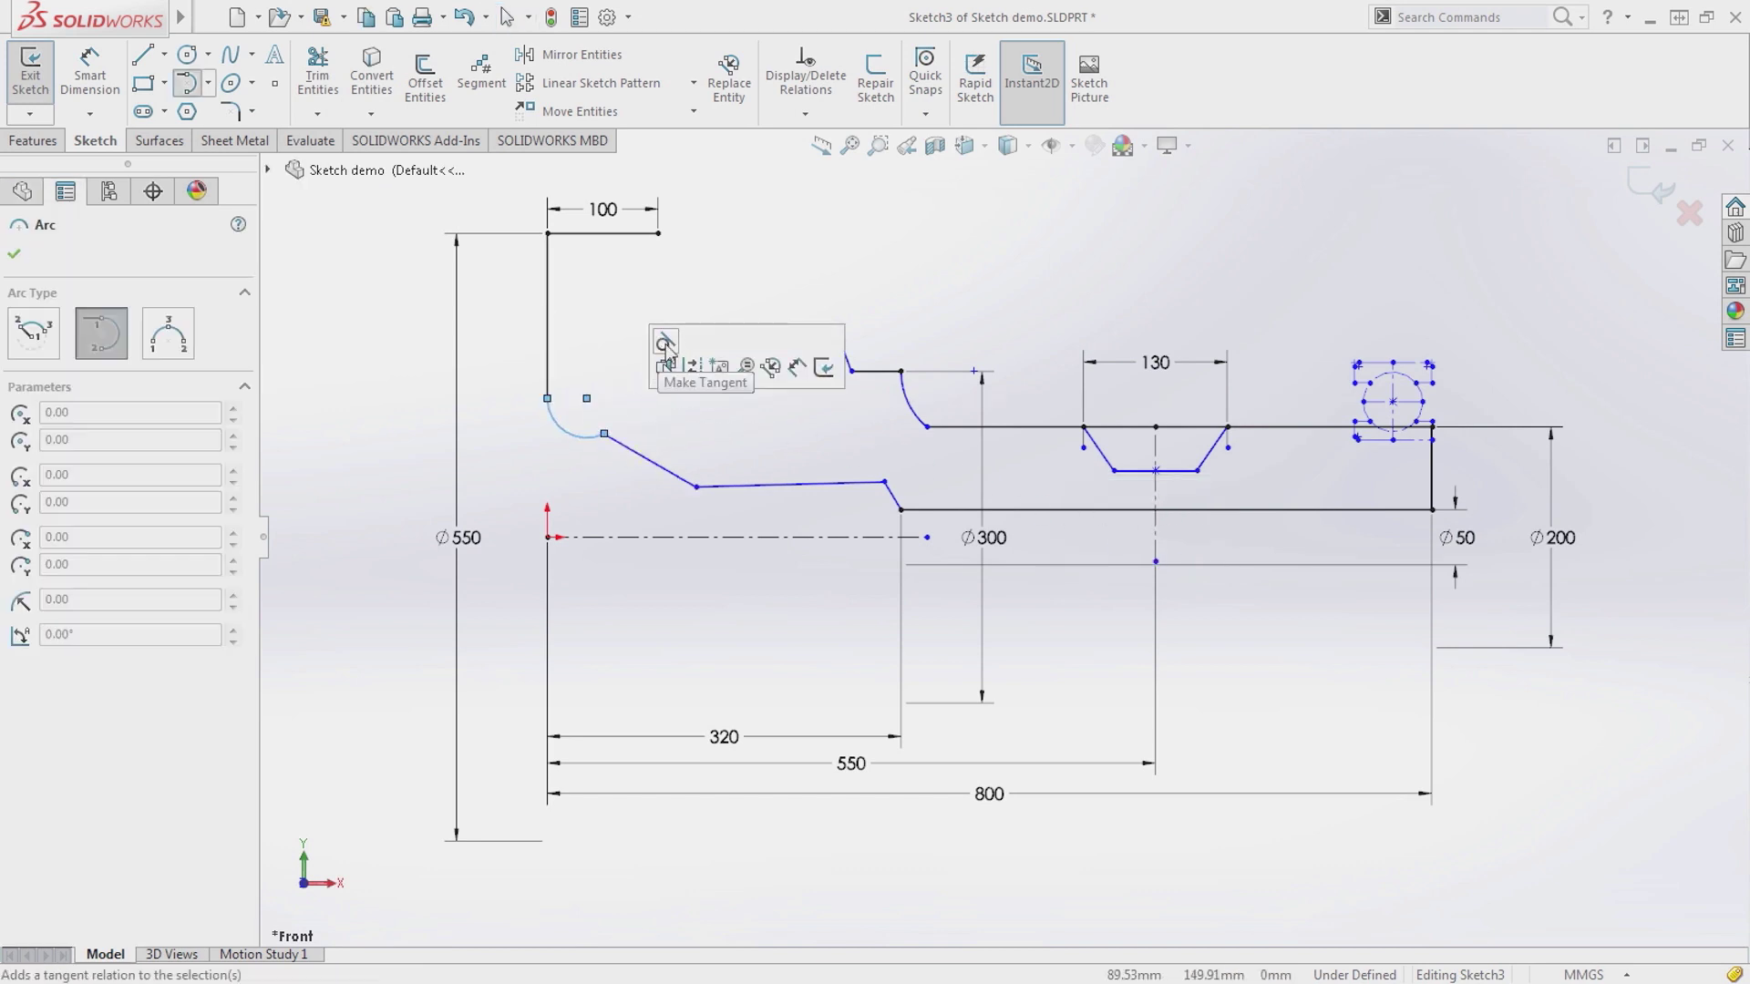
Step: Draw a vertical line from the upper blue line's end to the 100 dimension's end
key(s)
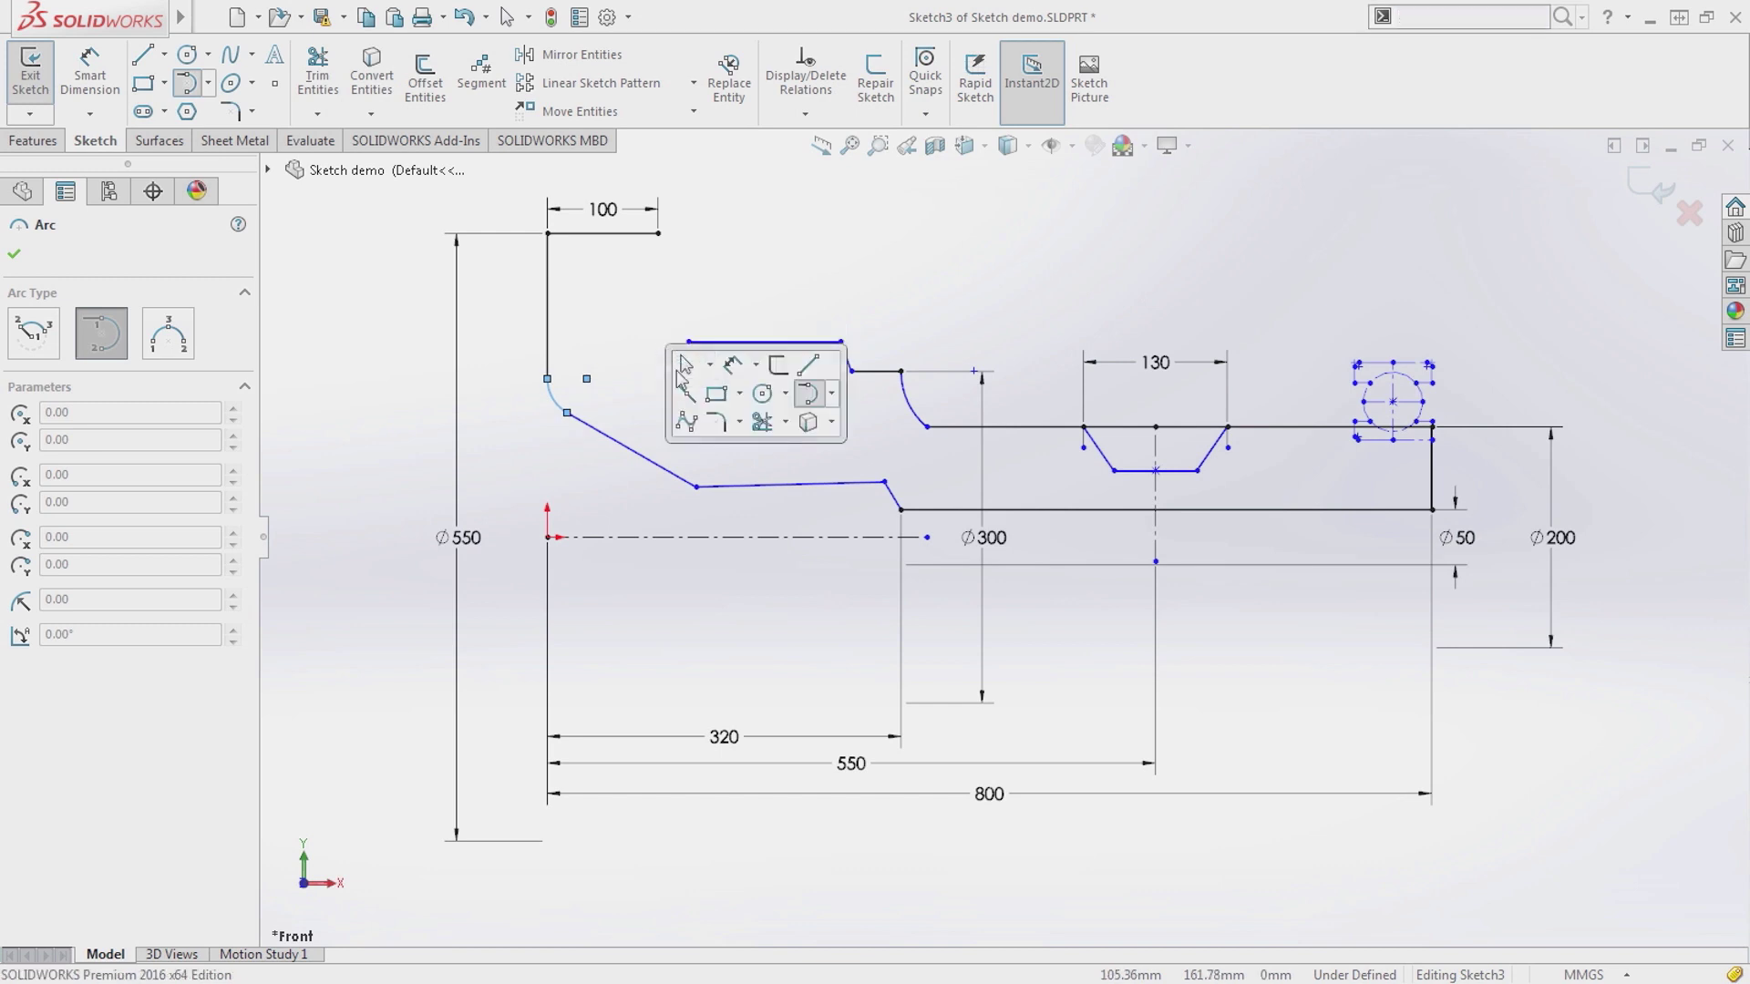
click(808, 366)
click(688, 342)
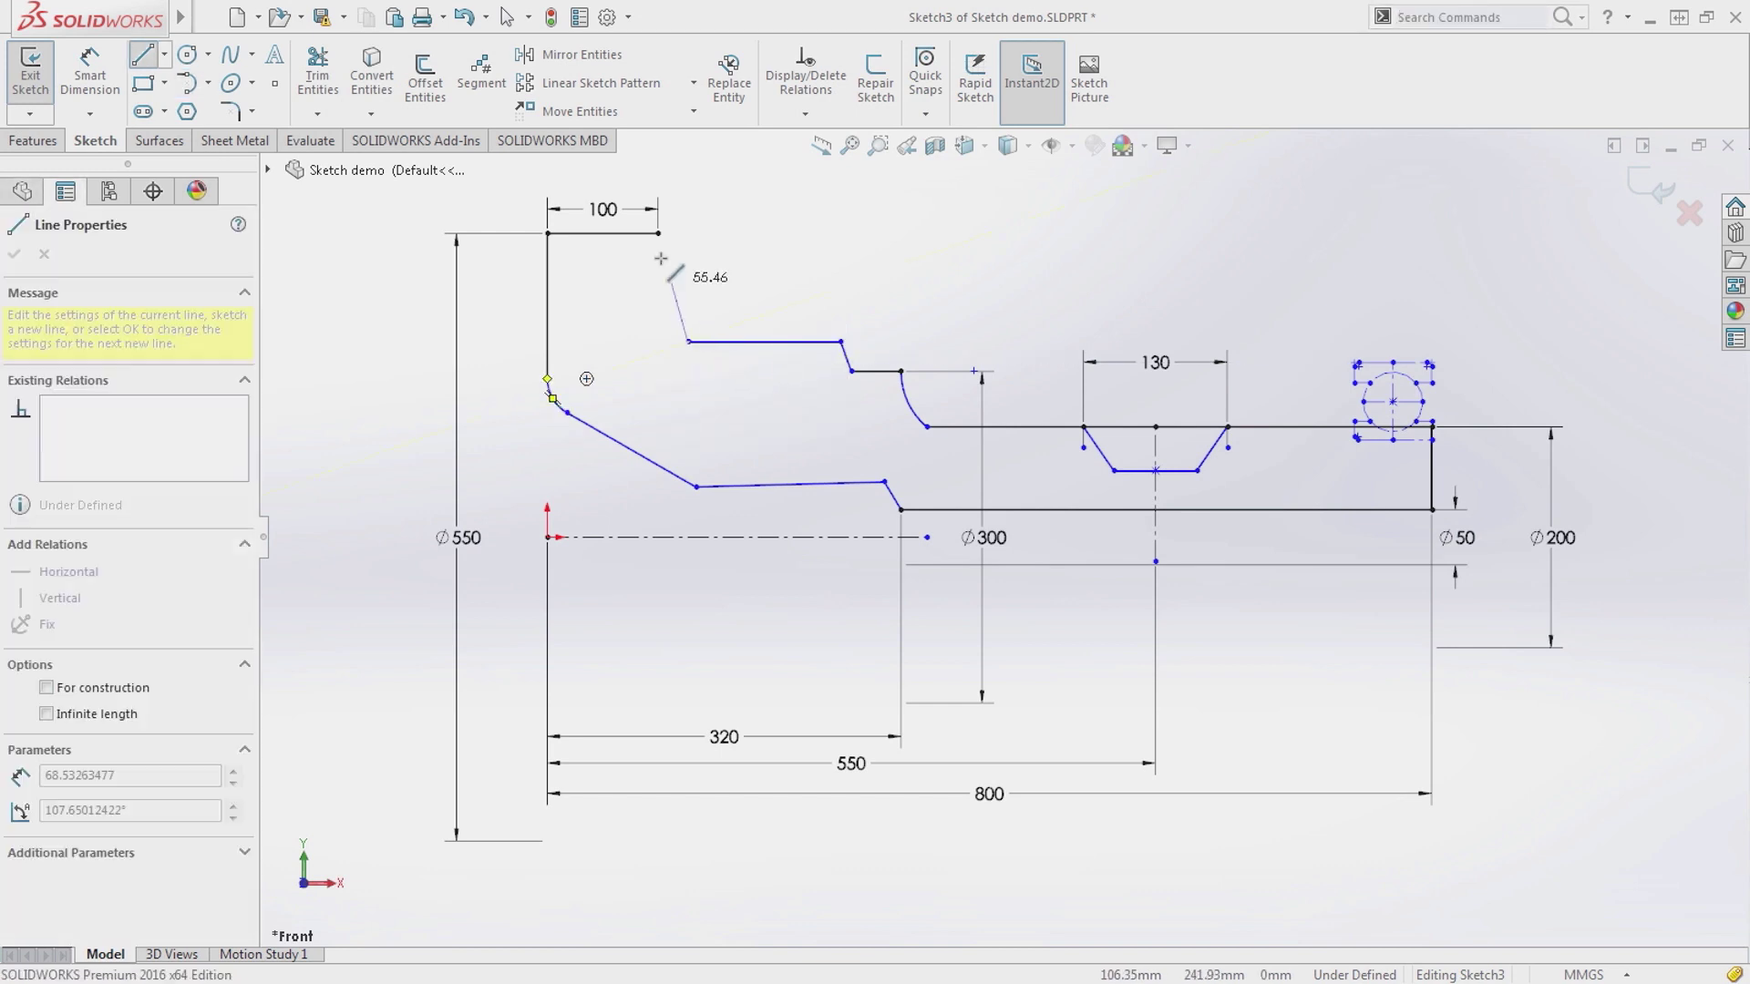
double_click(658, 234)
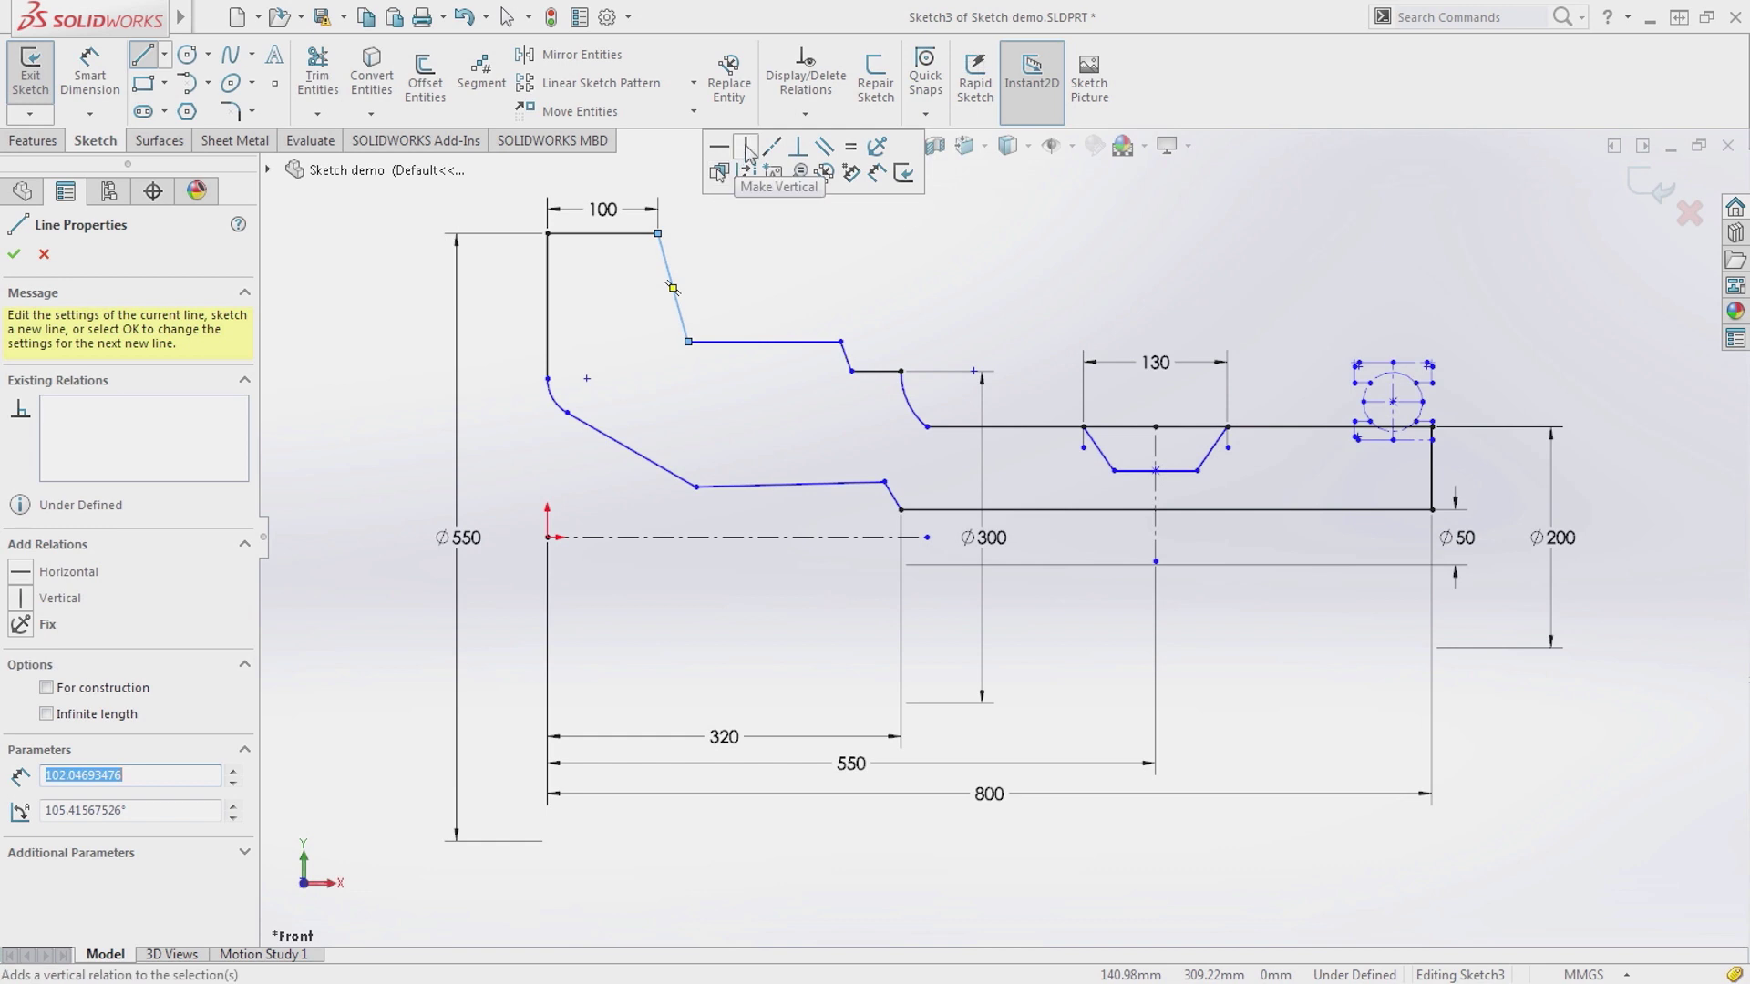
click(748, 149)
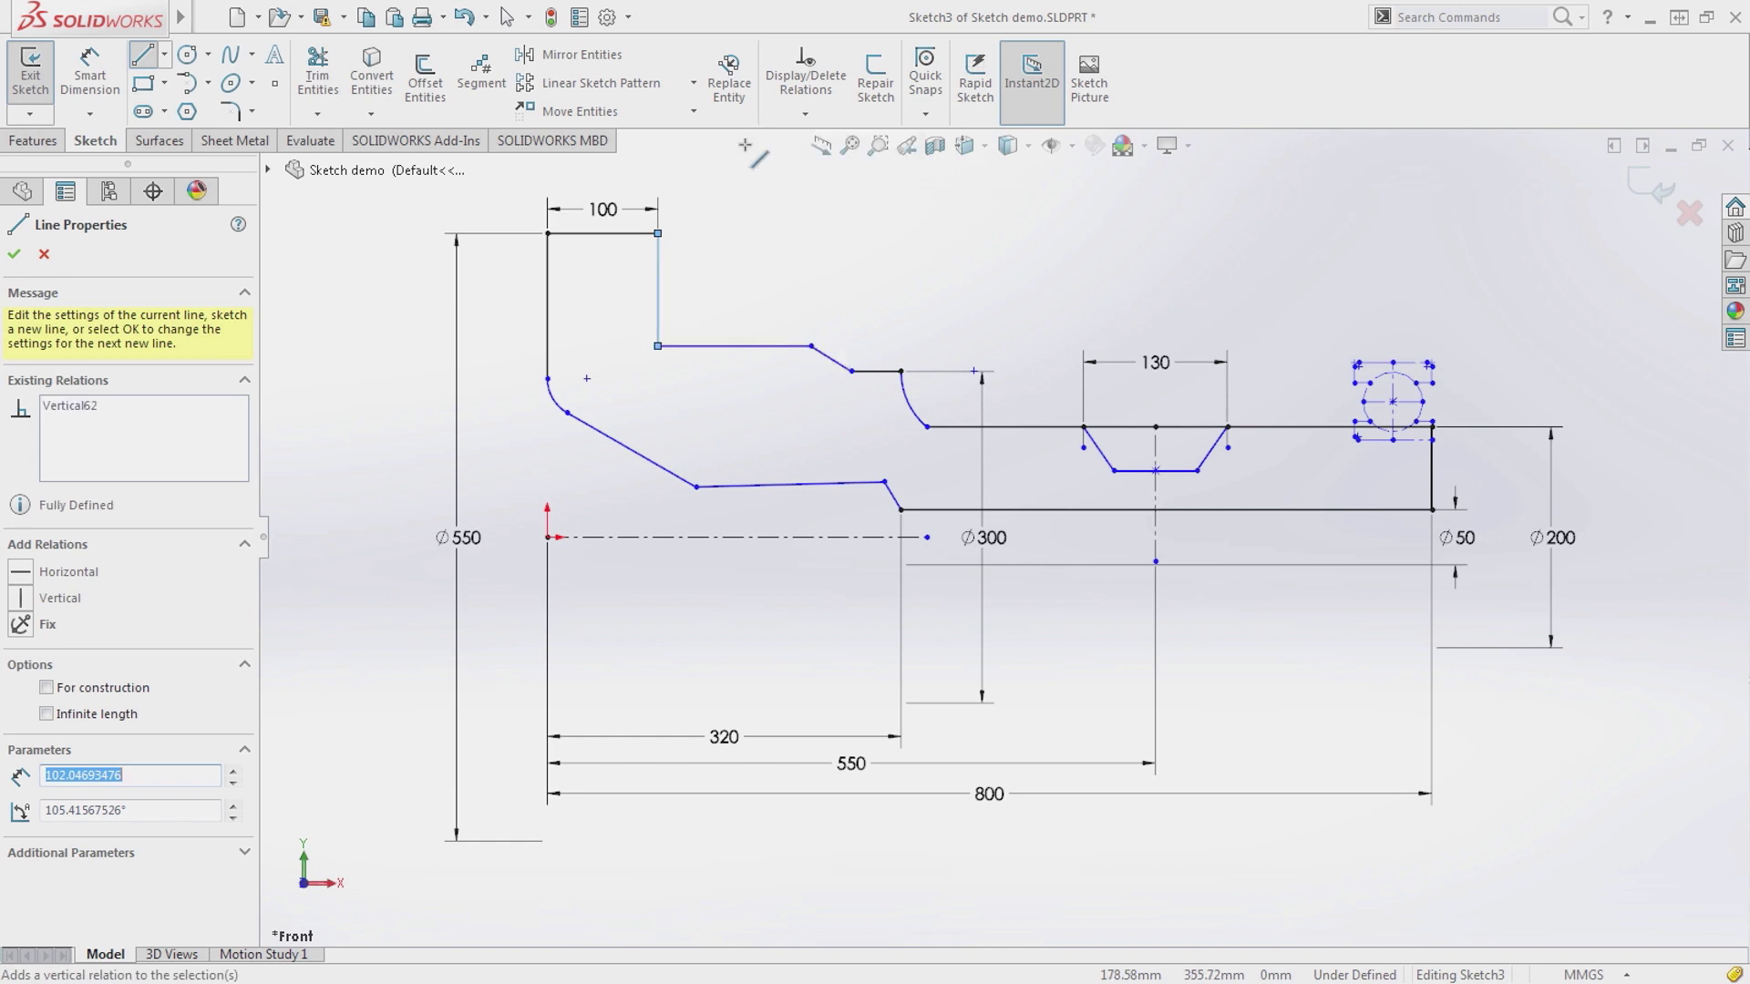
key(Escape)
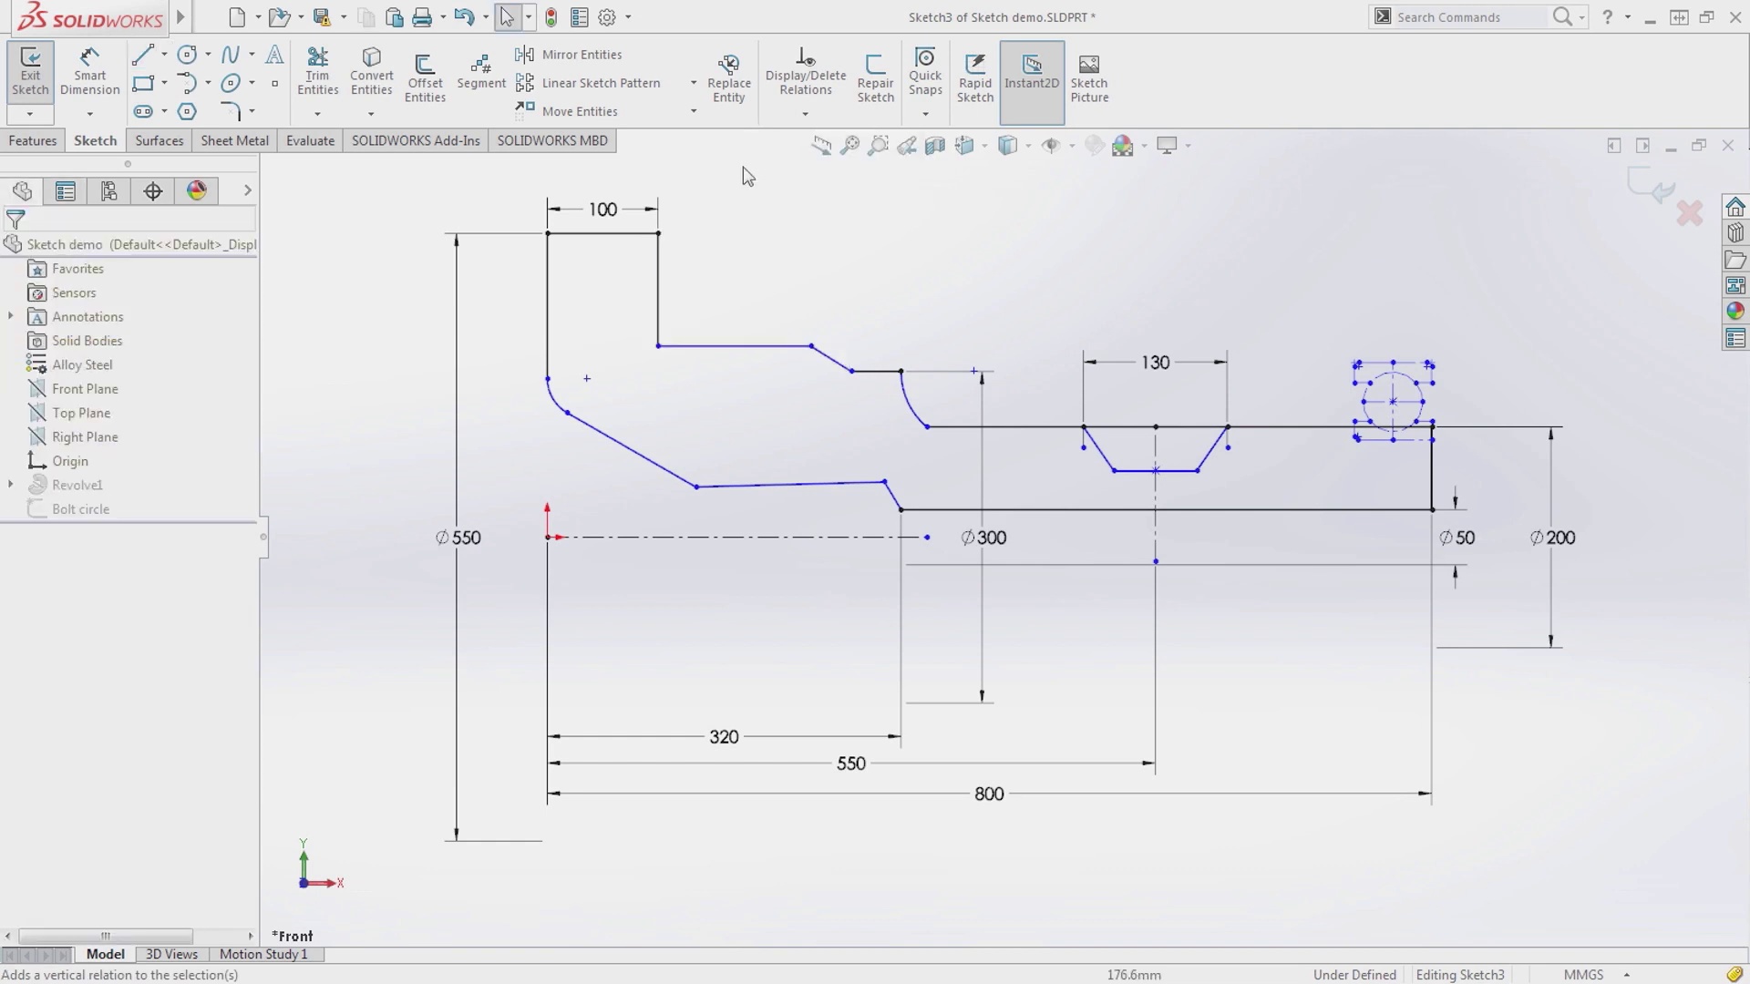
Step: Select the arc's end point and the lower near-horizontal line, then clear the selection
click(928, 427)
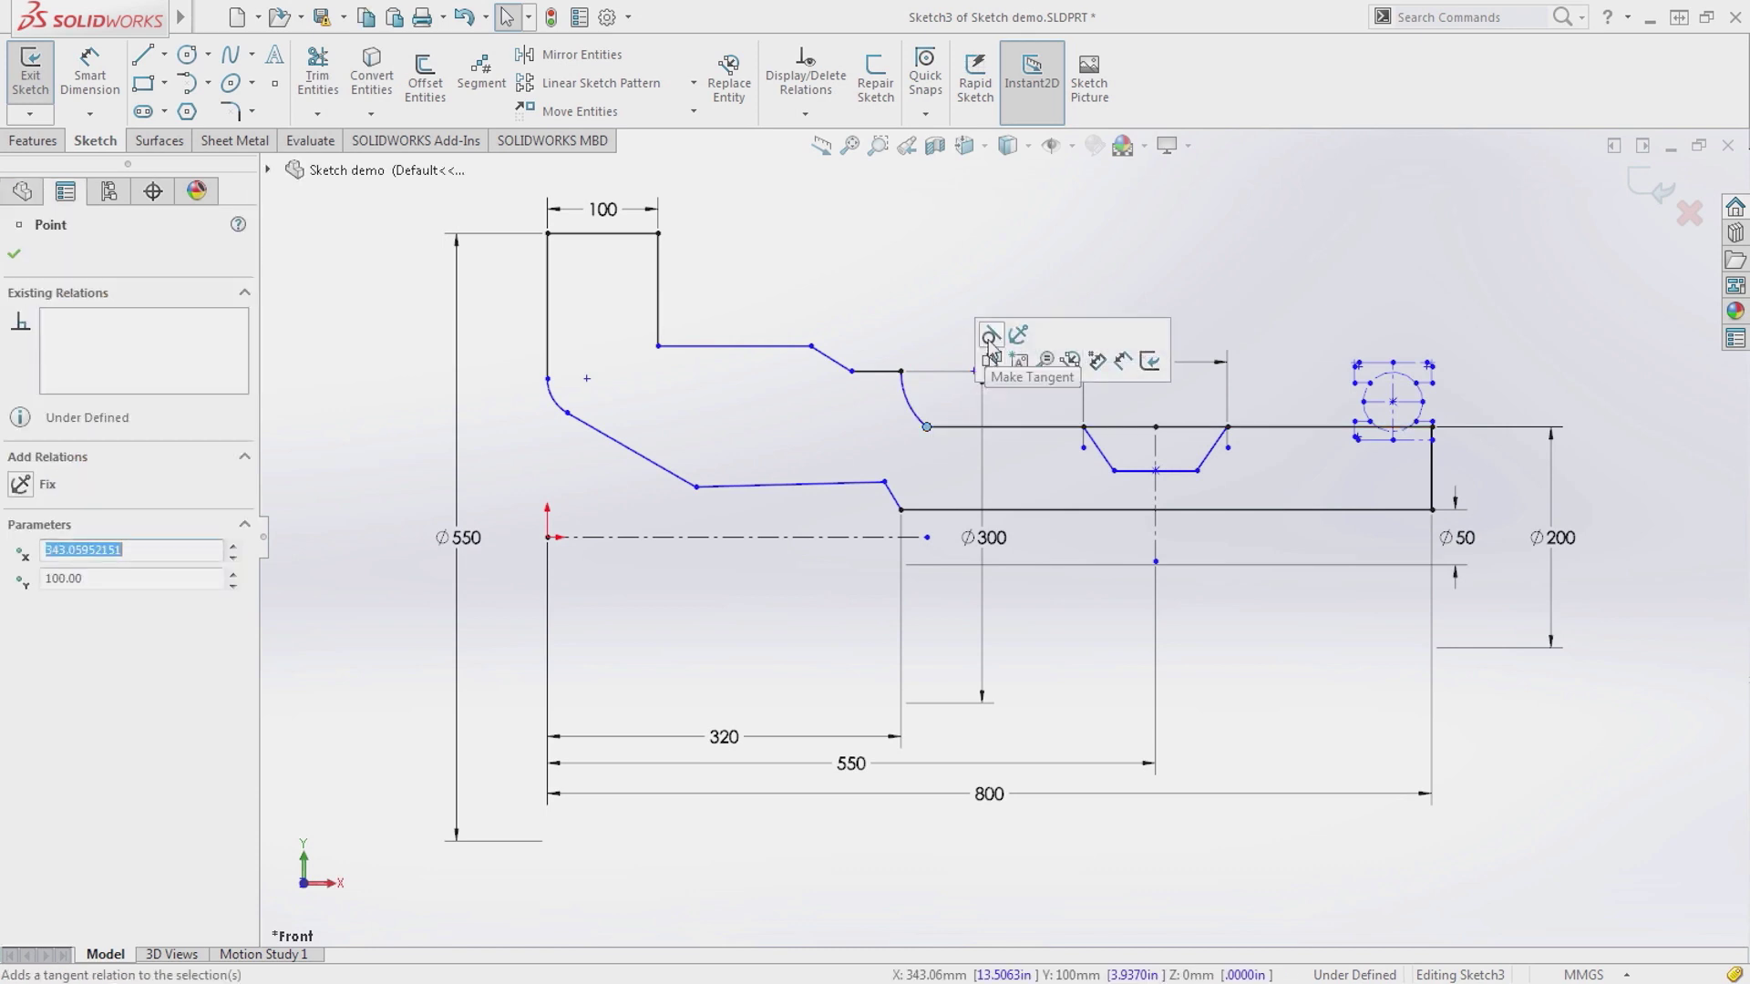
click(856, 483)
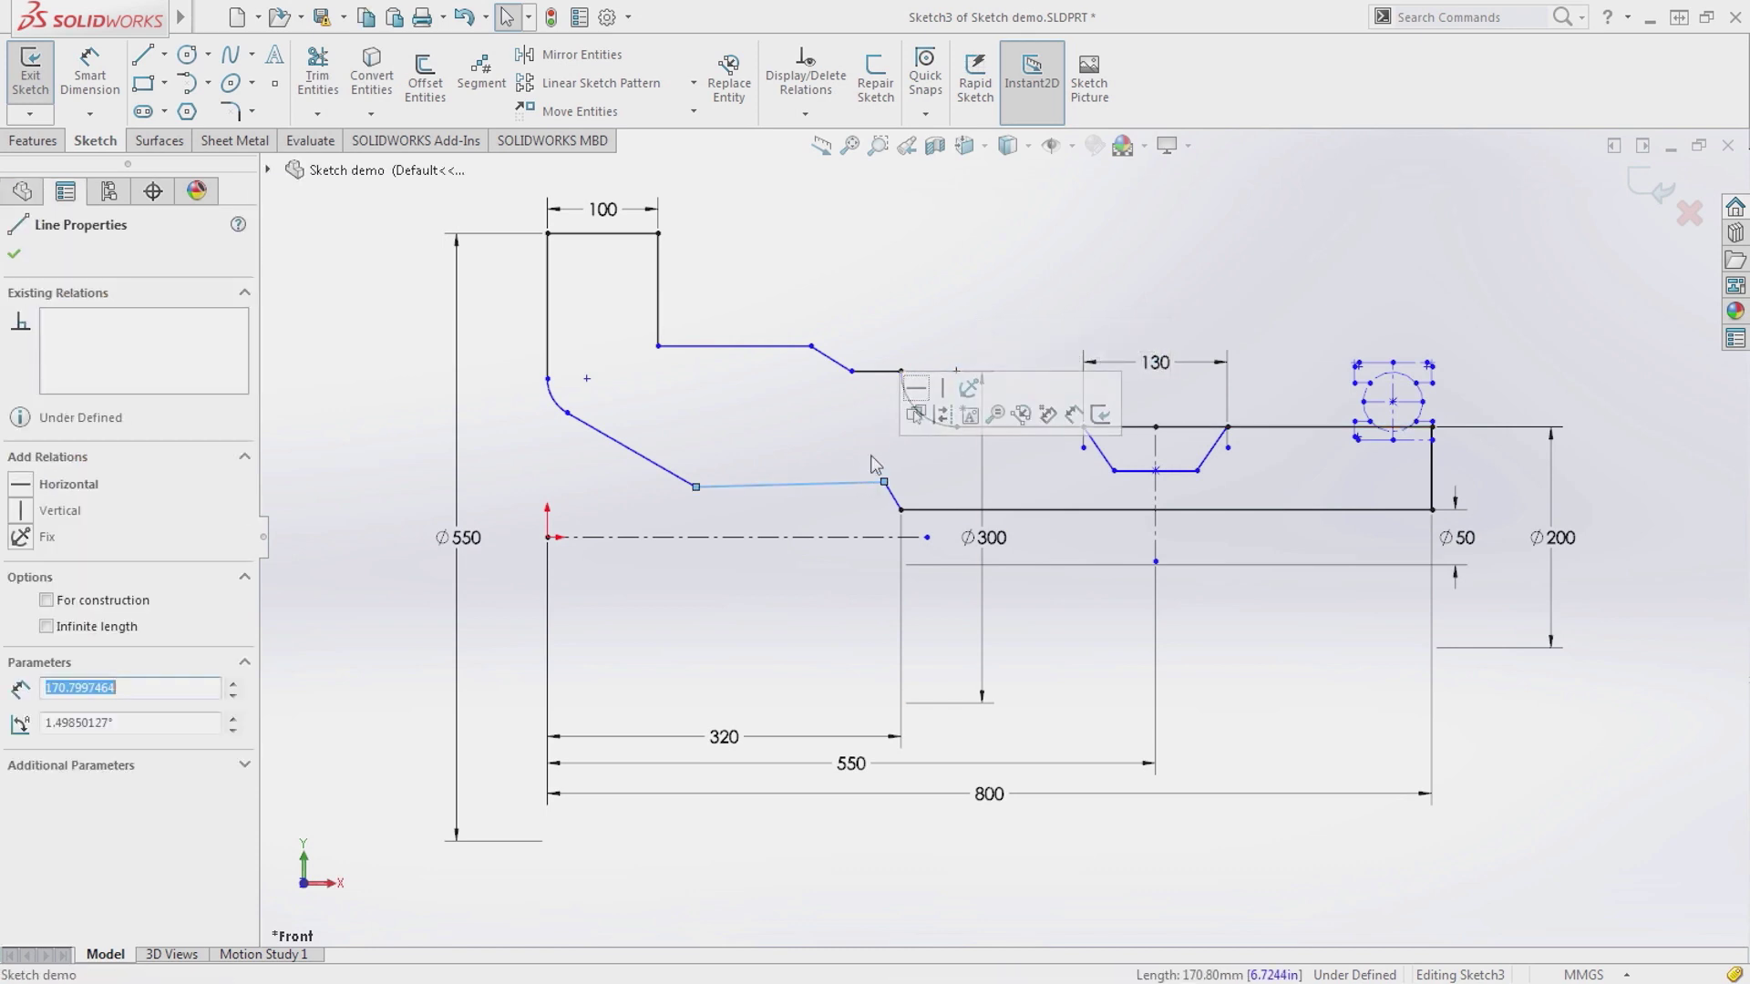
click(858, 419)
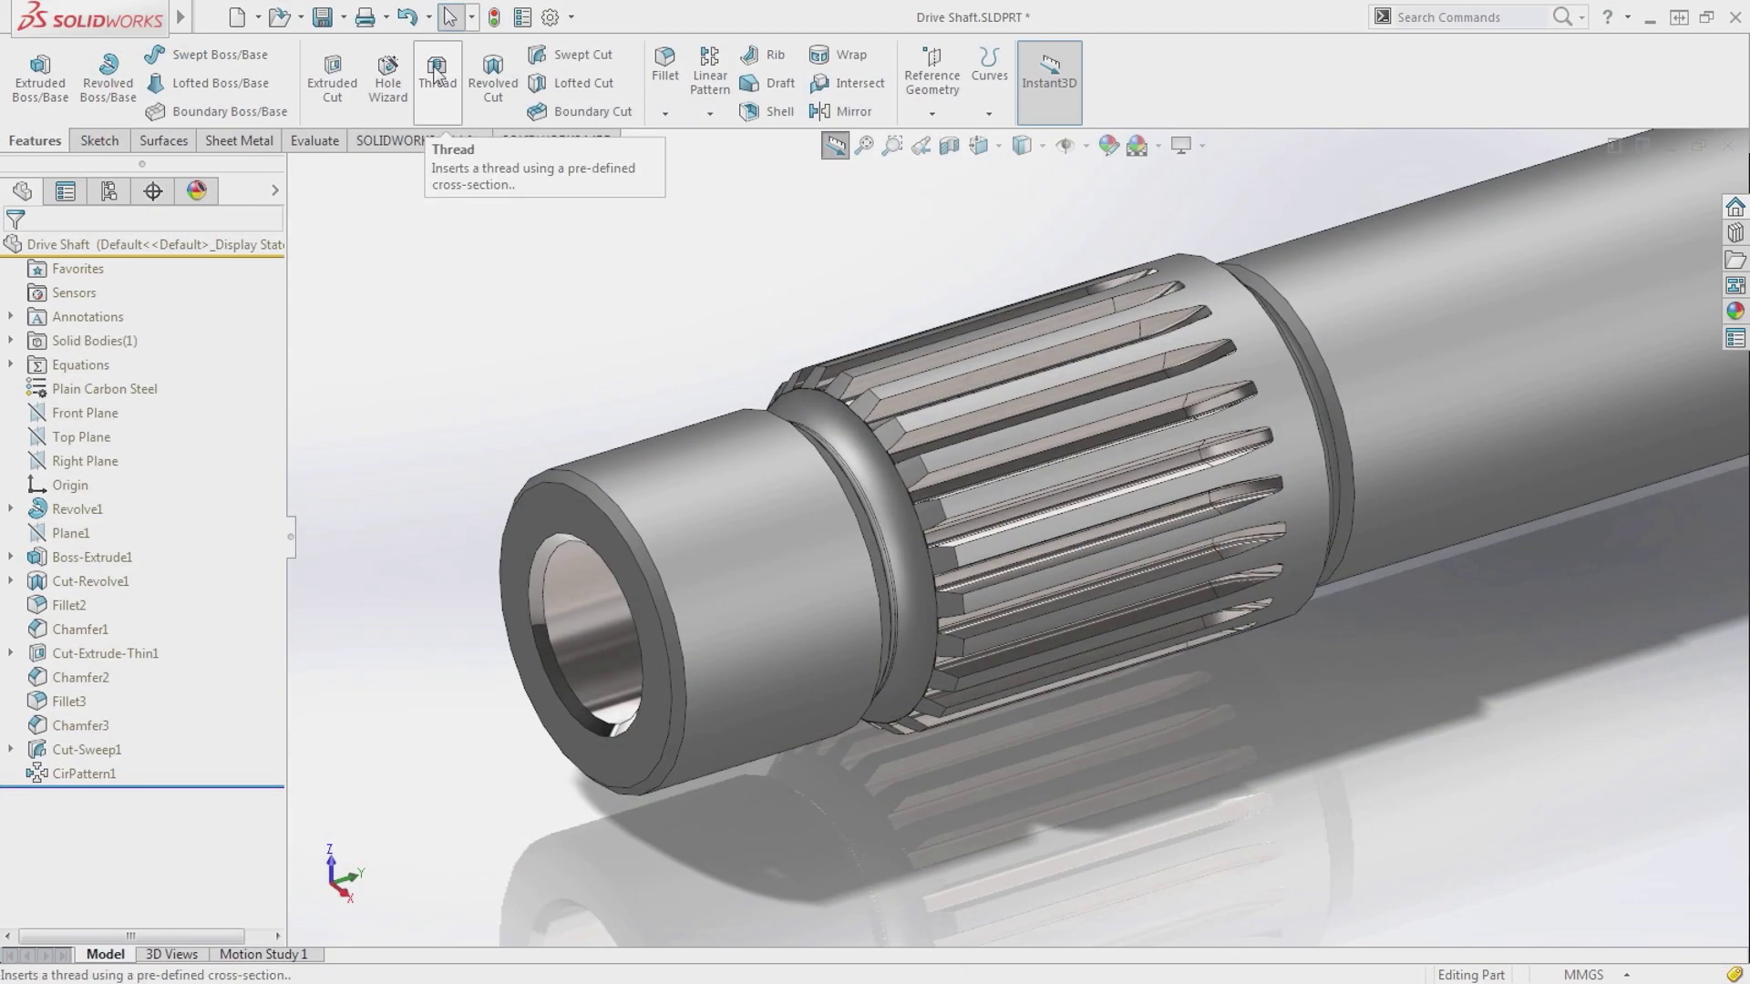
Step: Thread the shaft's end edge with M16x1.5, offset 2.00mm, ending up to the end face
click(437, 73)
click(758, 408)
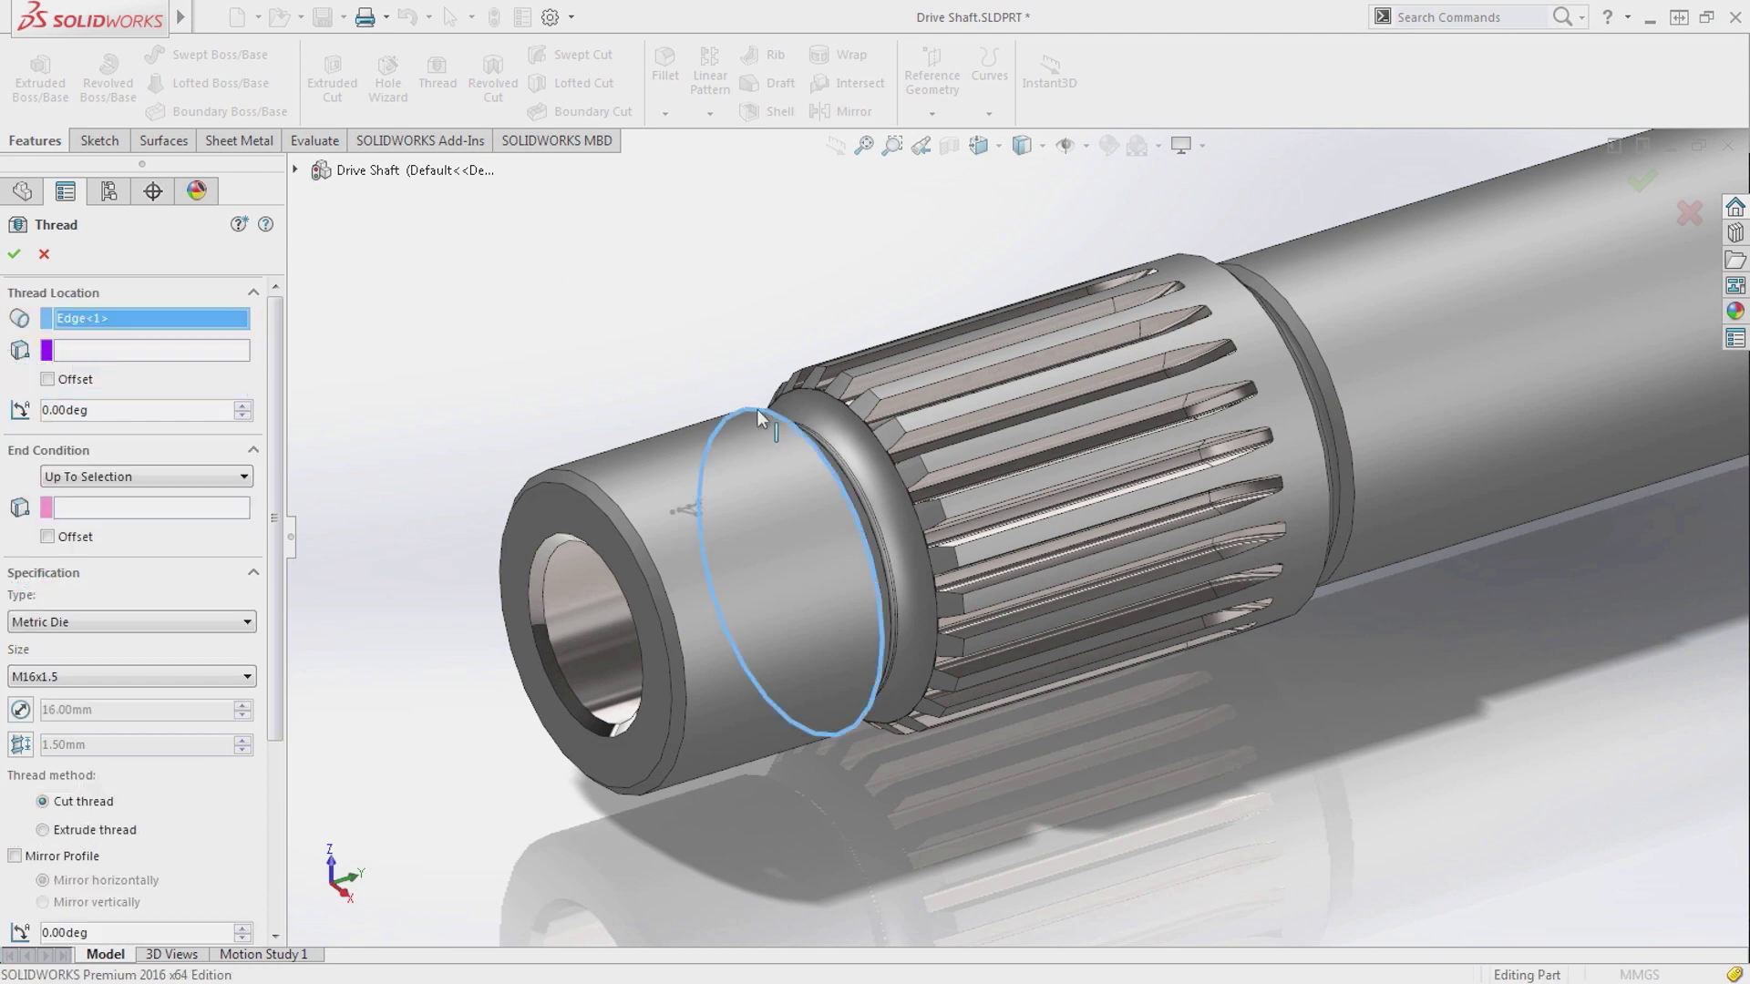
click(232, 515)
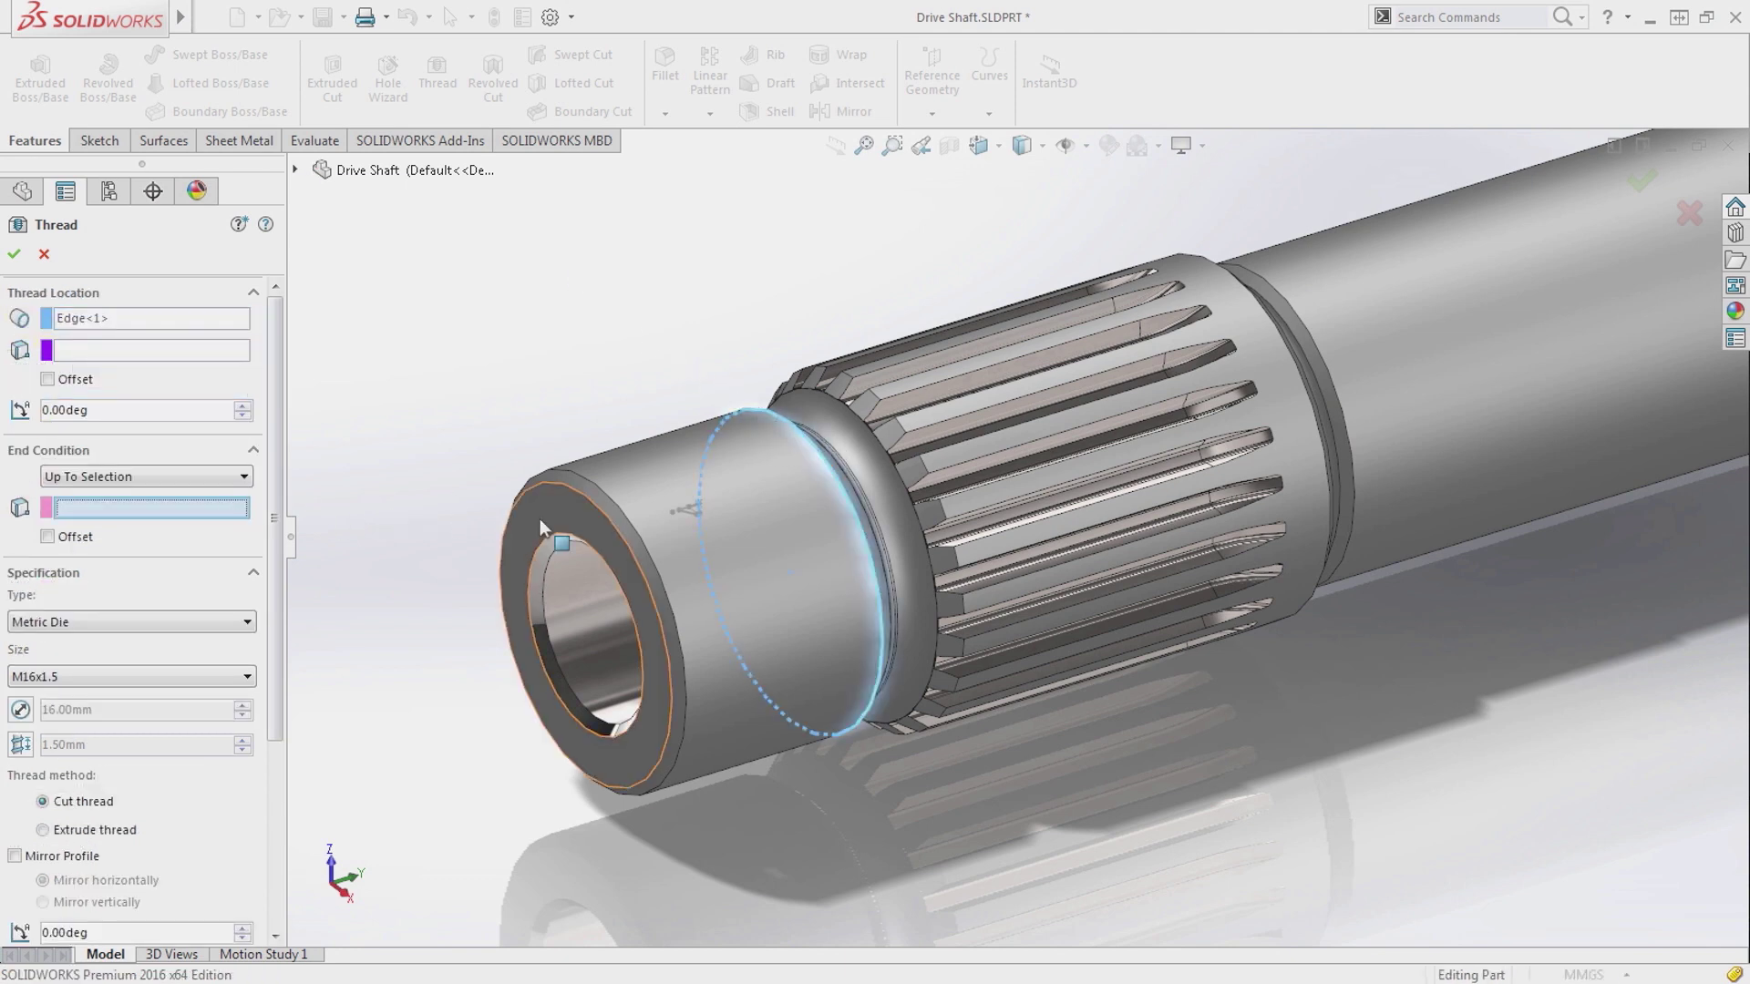
click(561, 545)
click(47, 379)
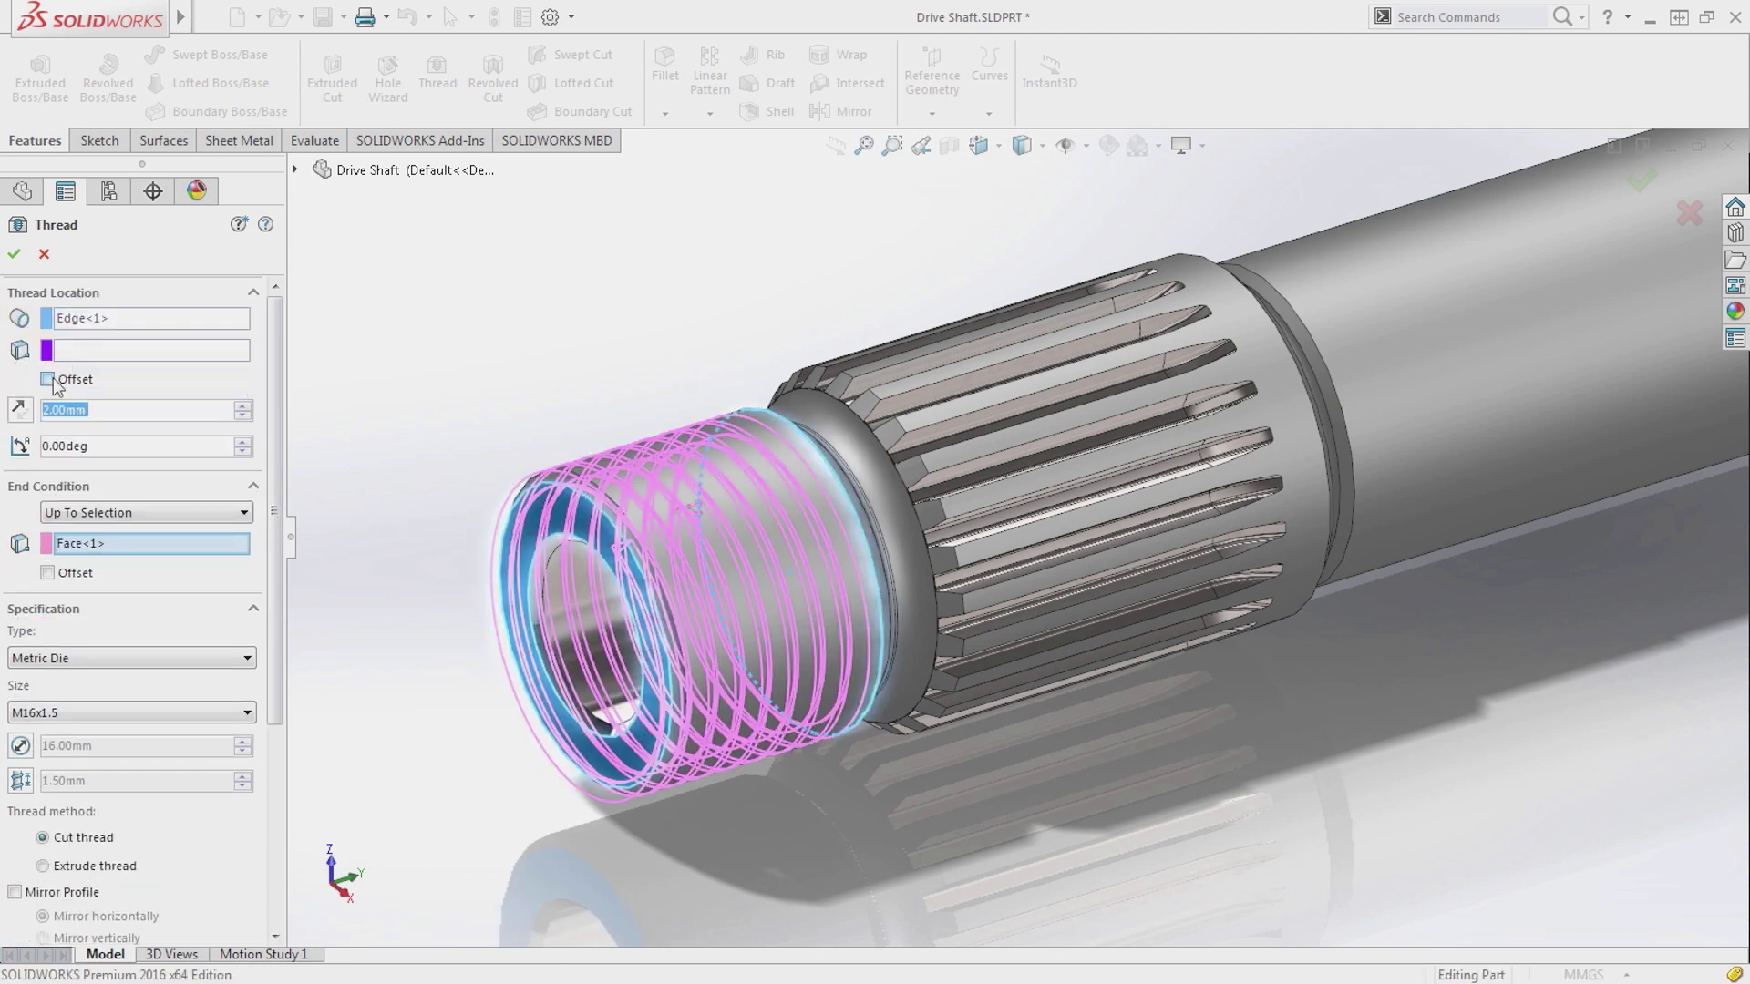
click(81, 711)
click(80, 711)
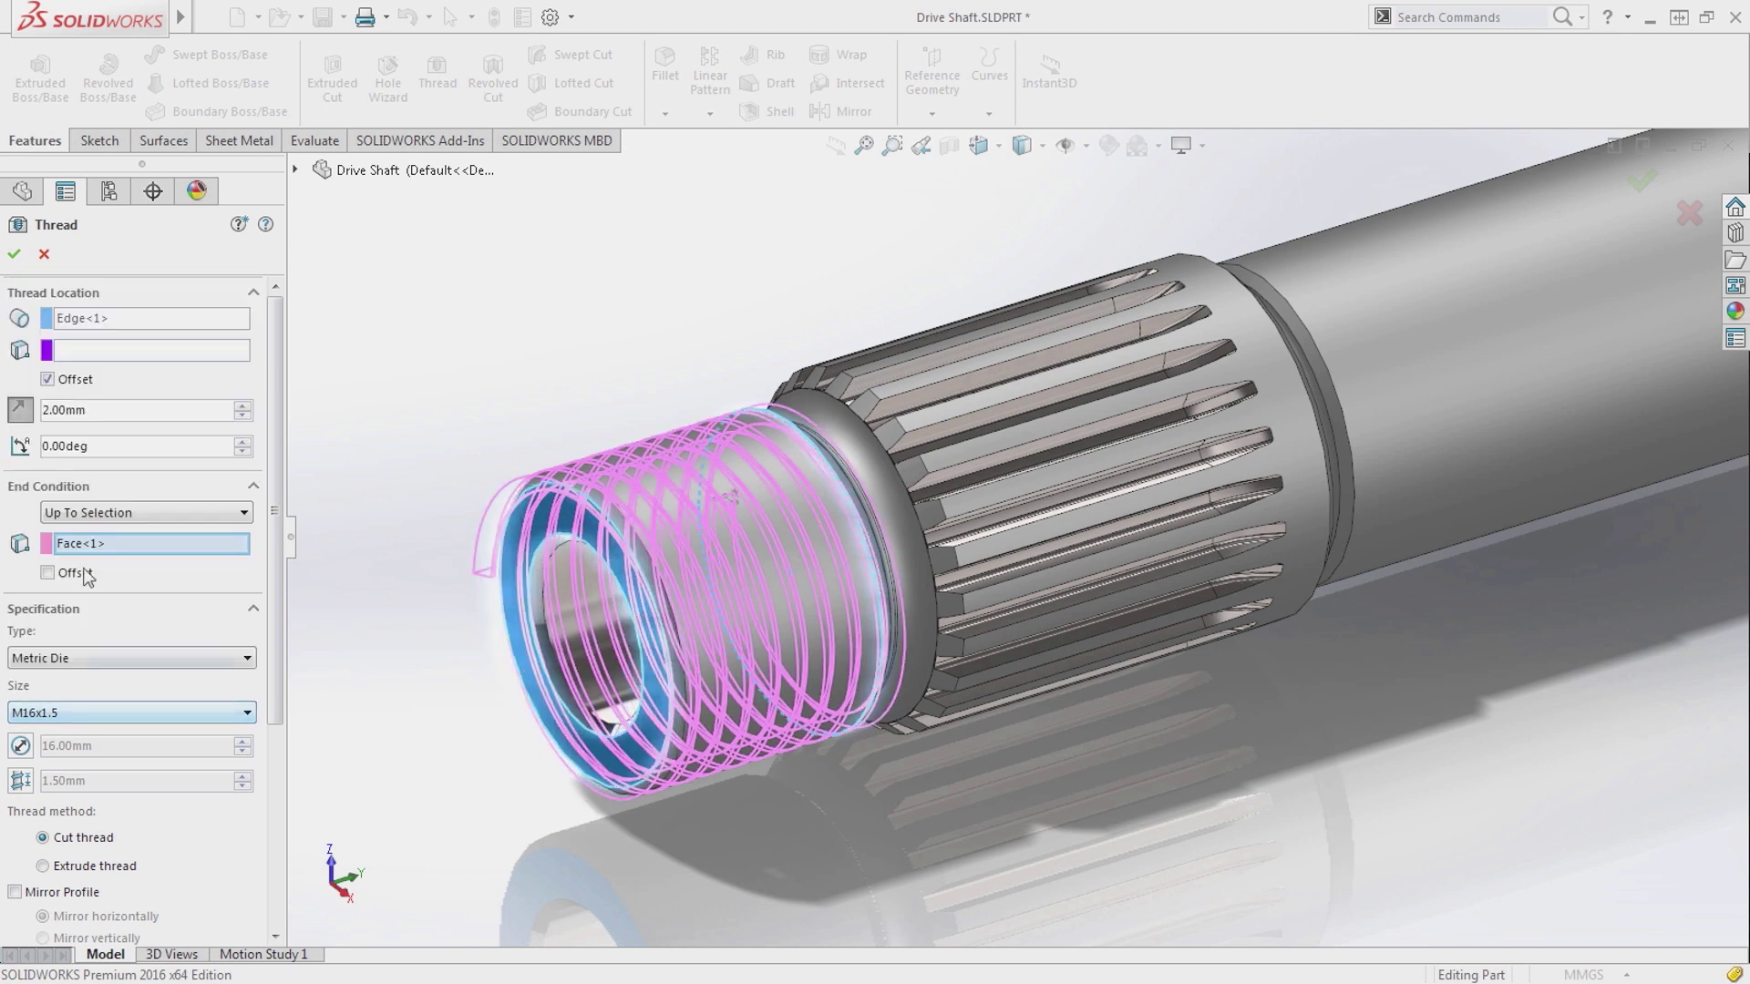
click(13, 255)
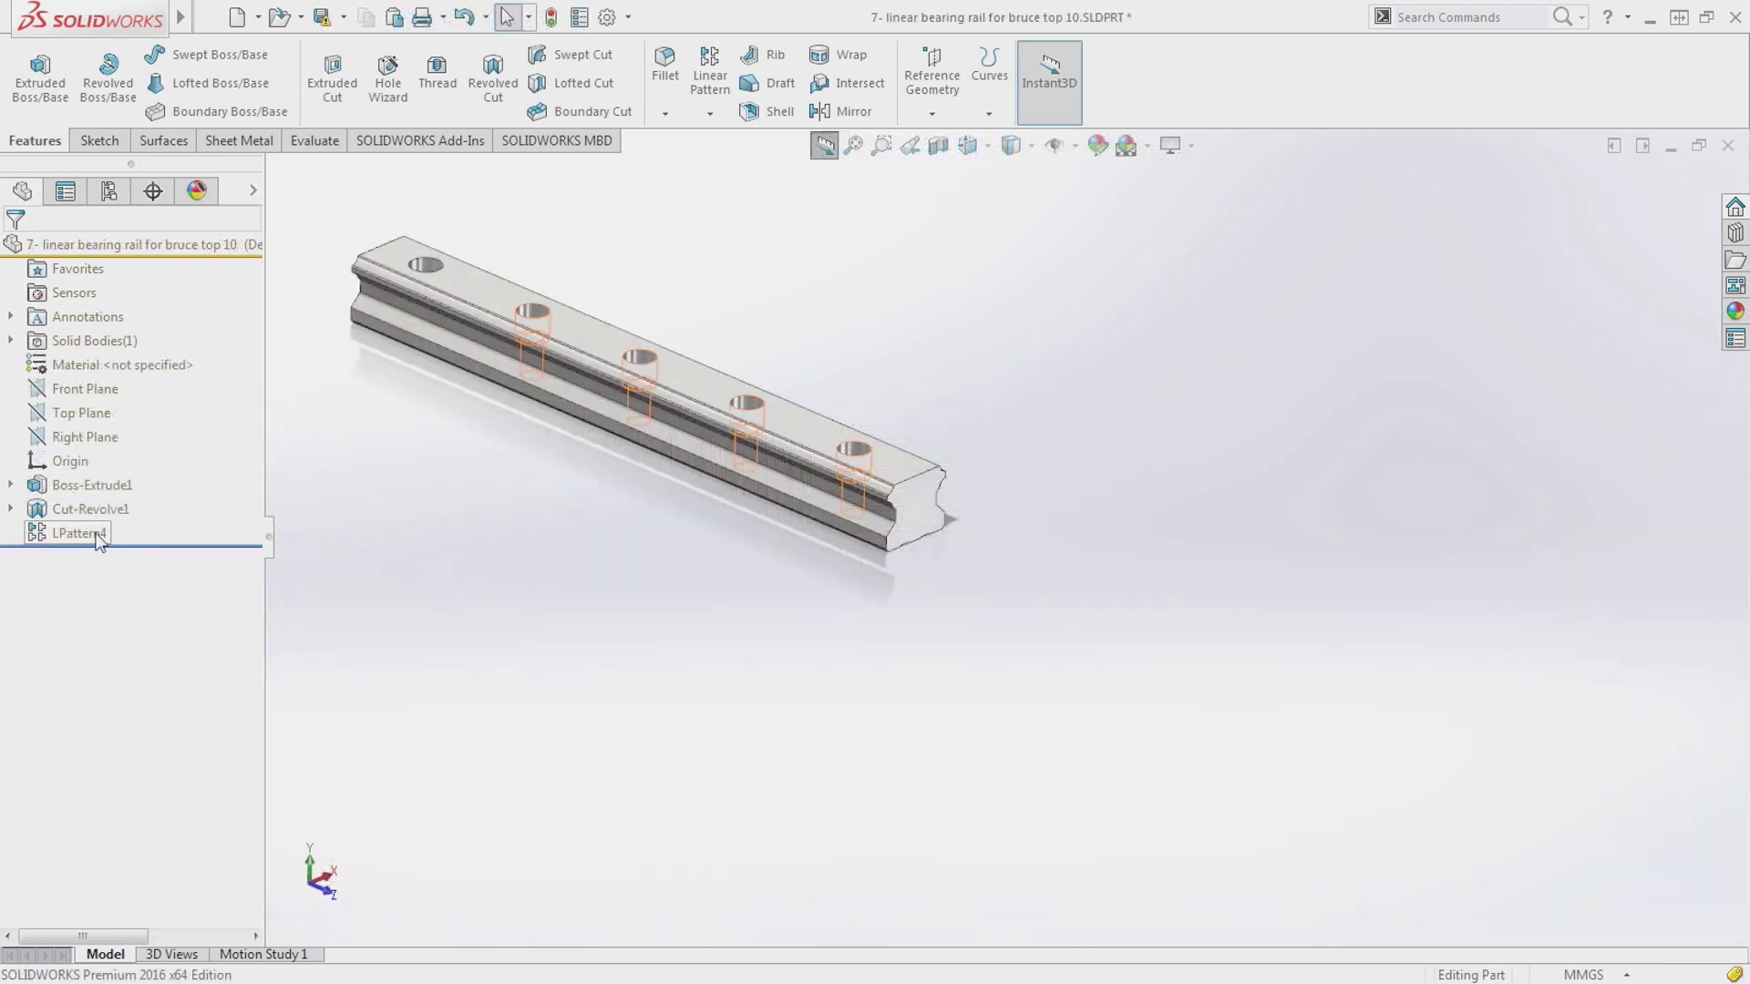
Step: Make LPattern4 run up to the rail's end face with a 25.00mm offset
click(110, 507)
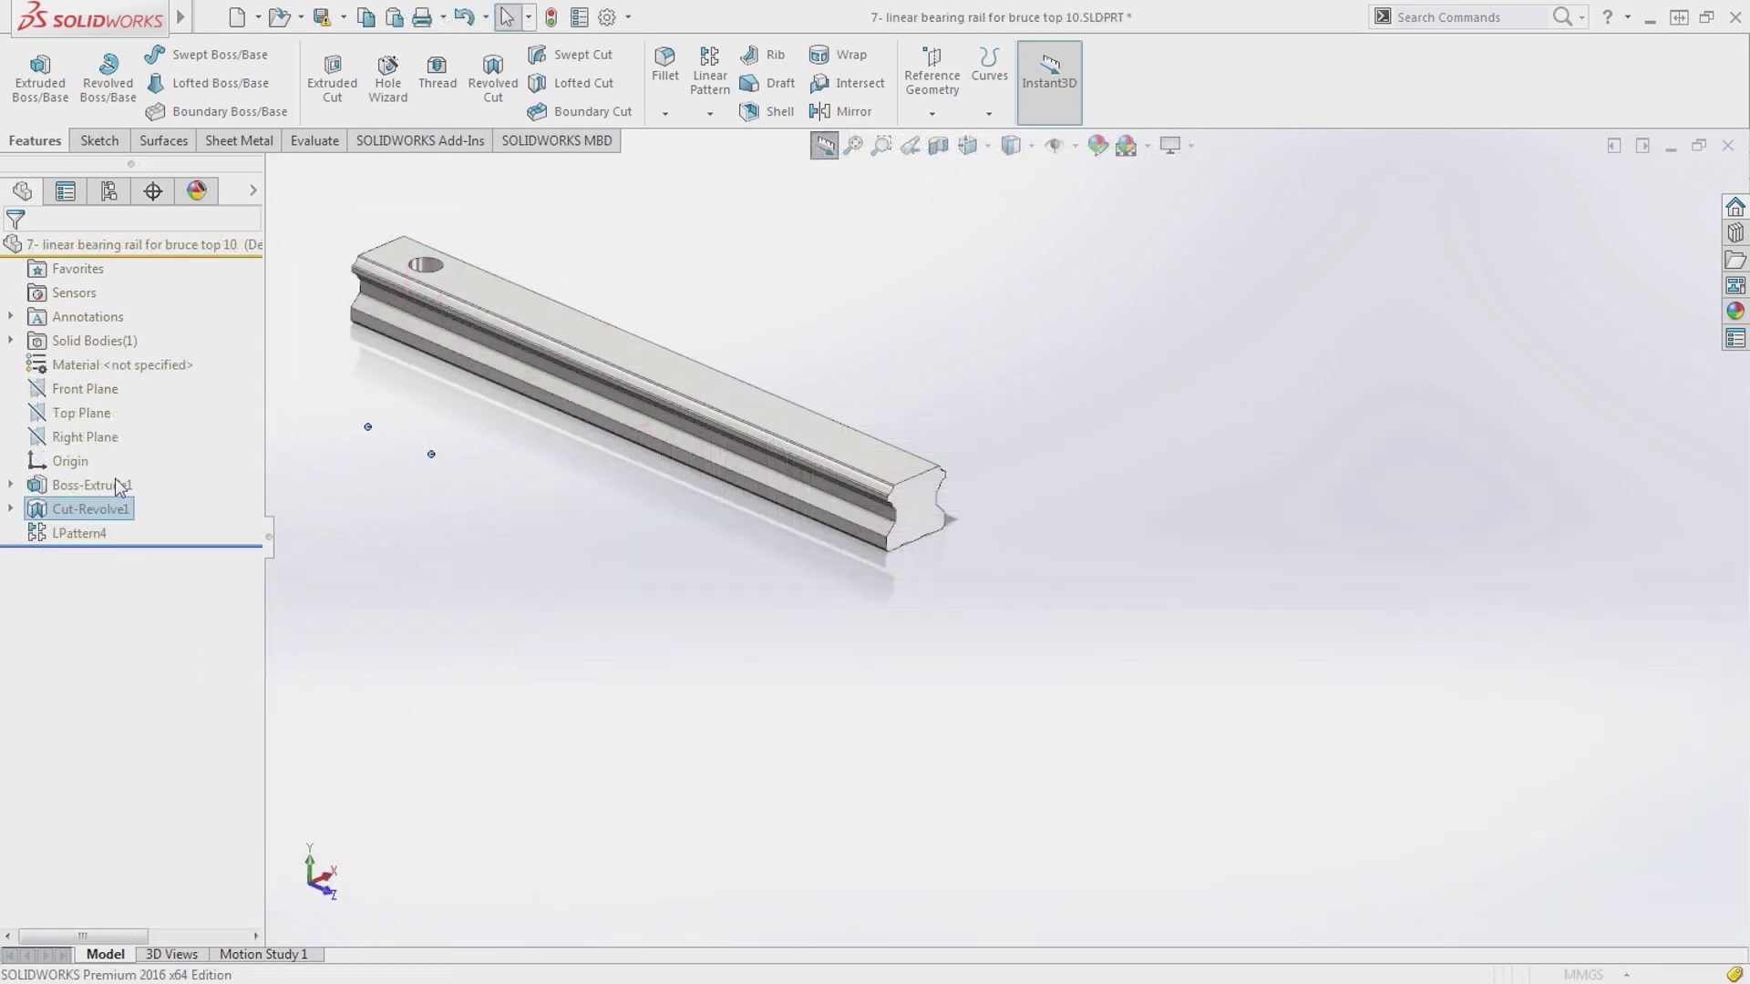
click(46, 378)
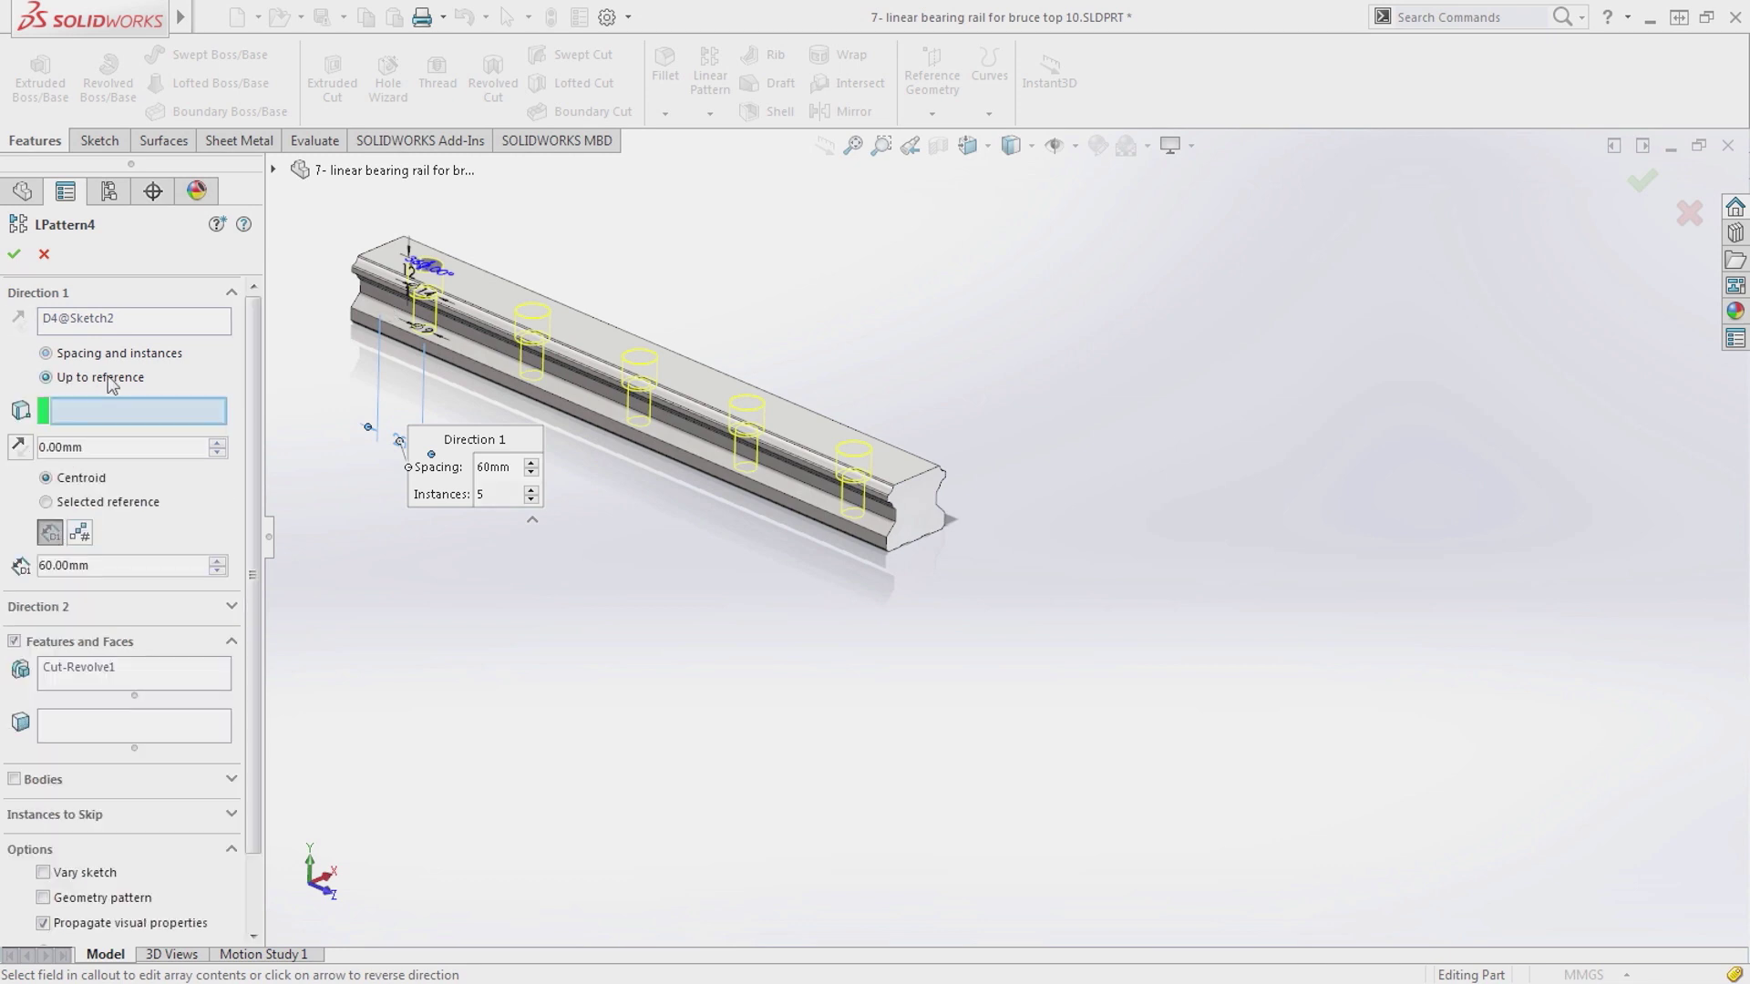
click(918, 539)
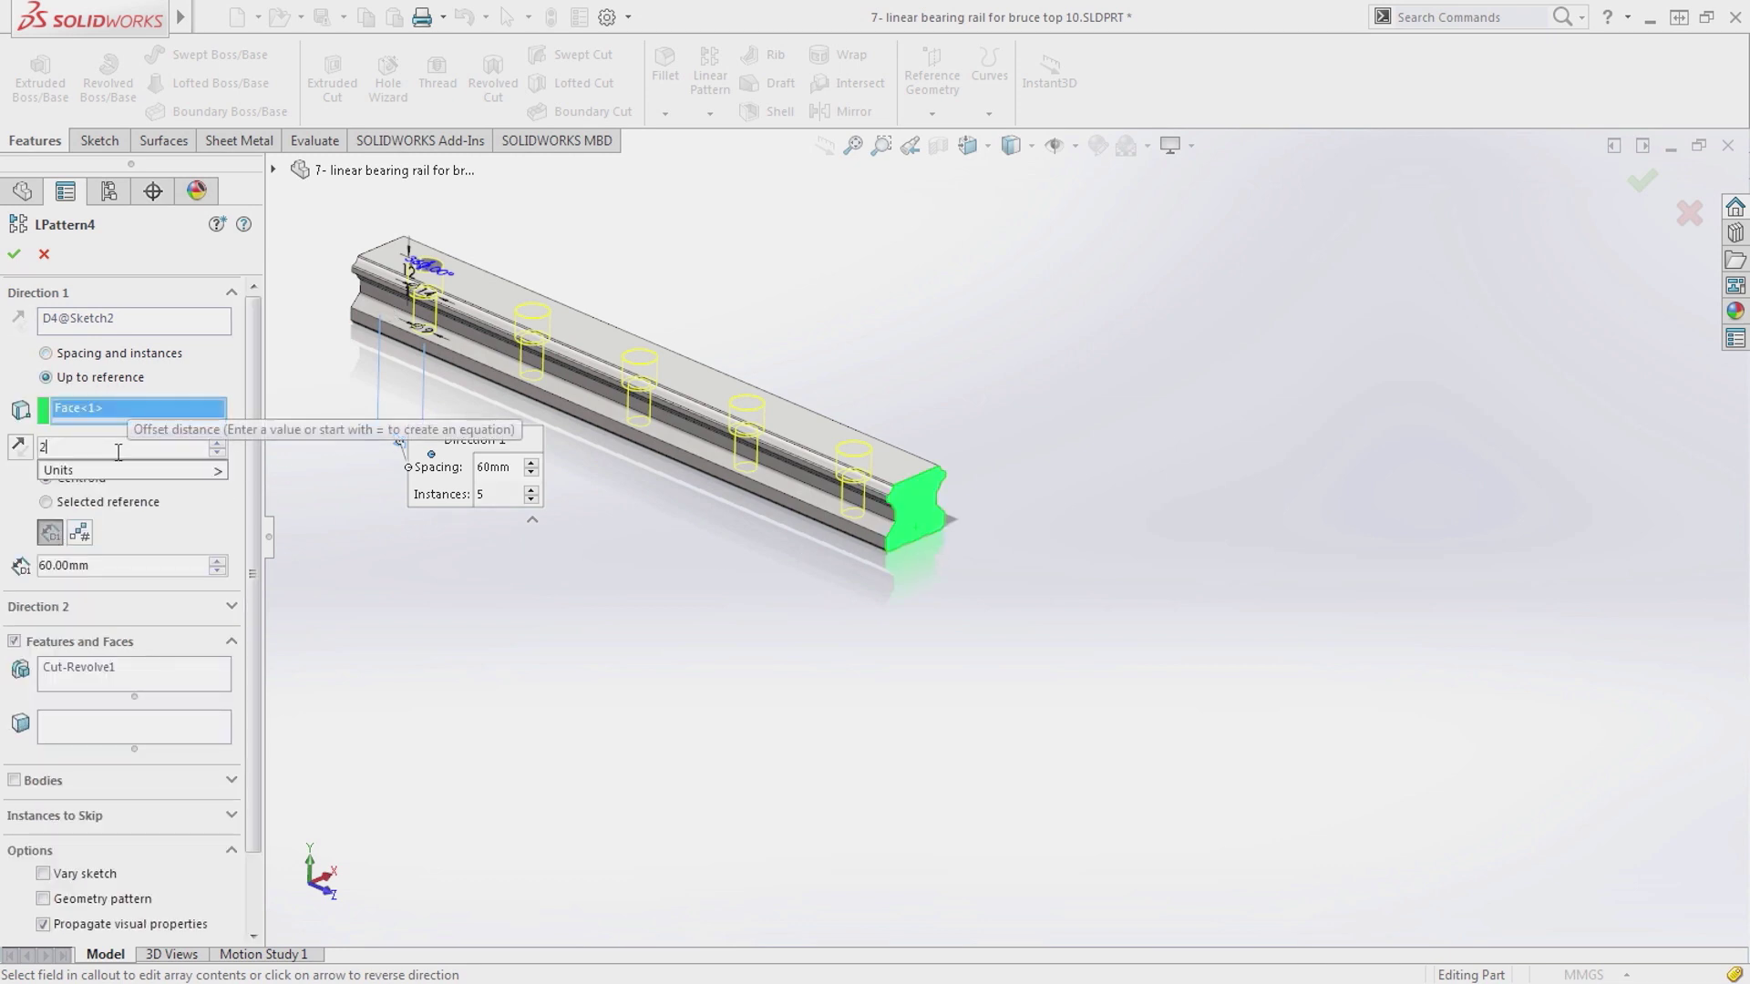
text(25)
key(Return)
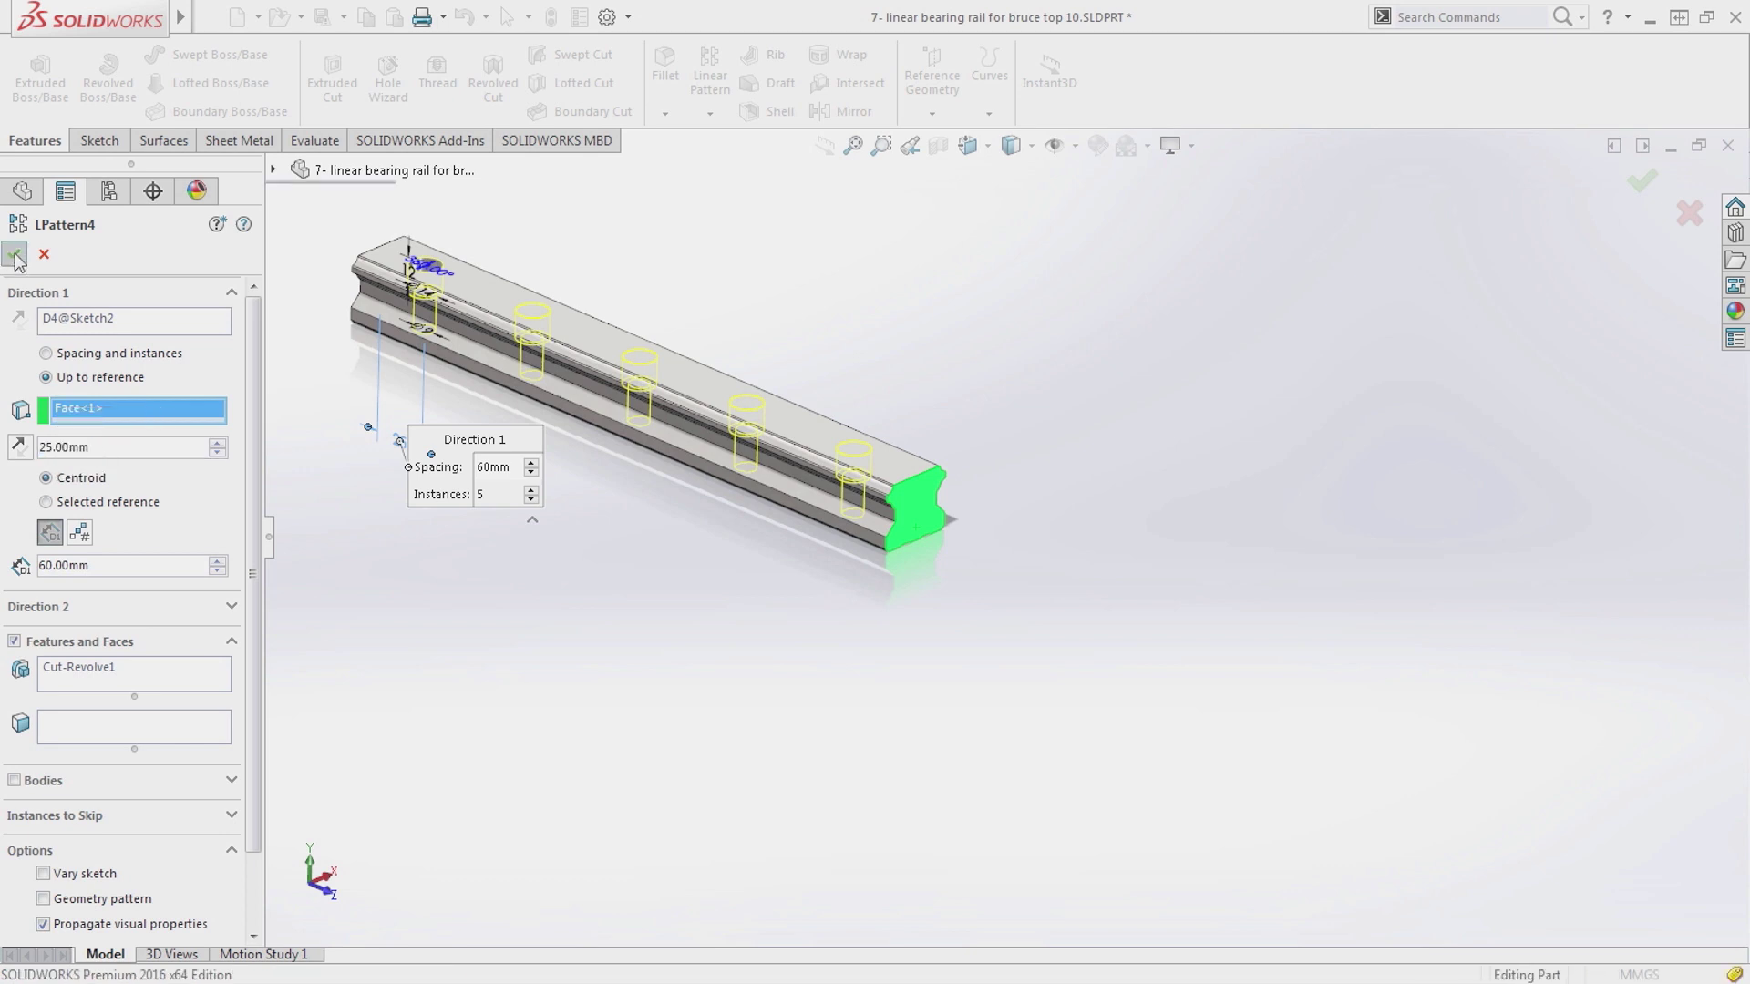
click(15, 256)
Step: Drag the rail's end face outward with Instant3D so more holes fill the lengthened rail
click(917, 522)
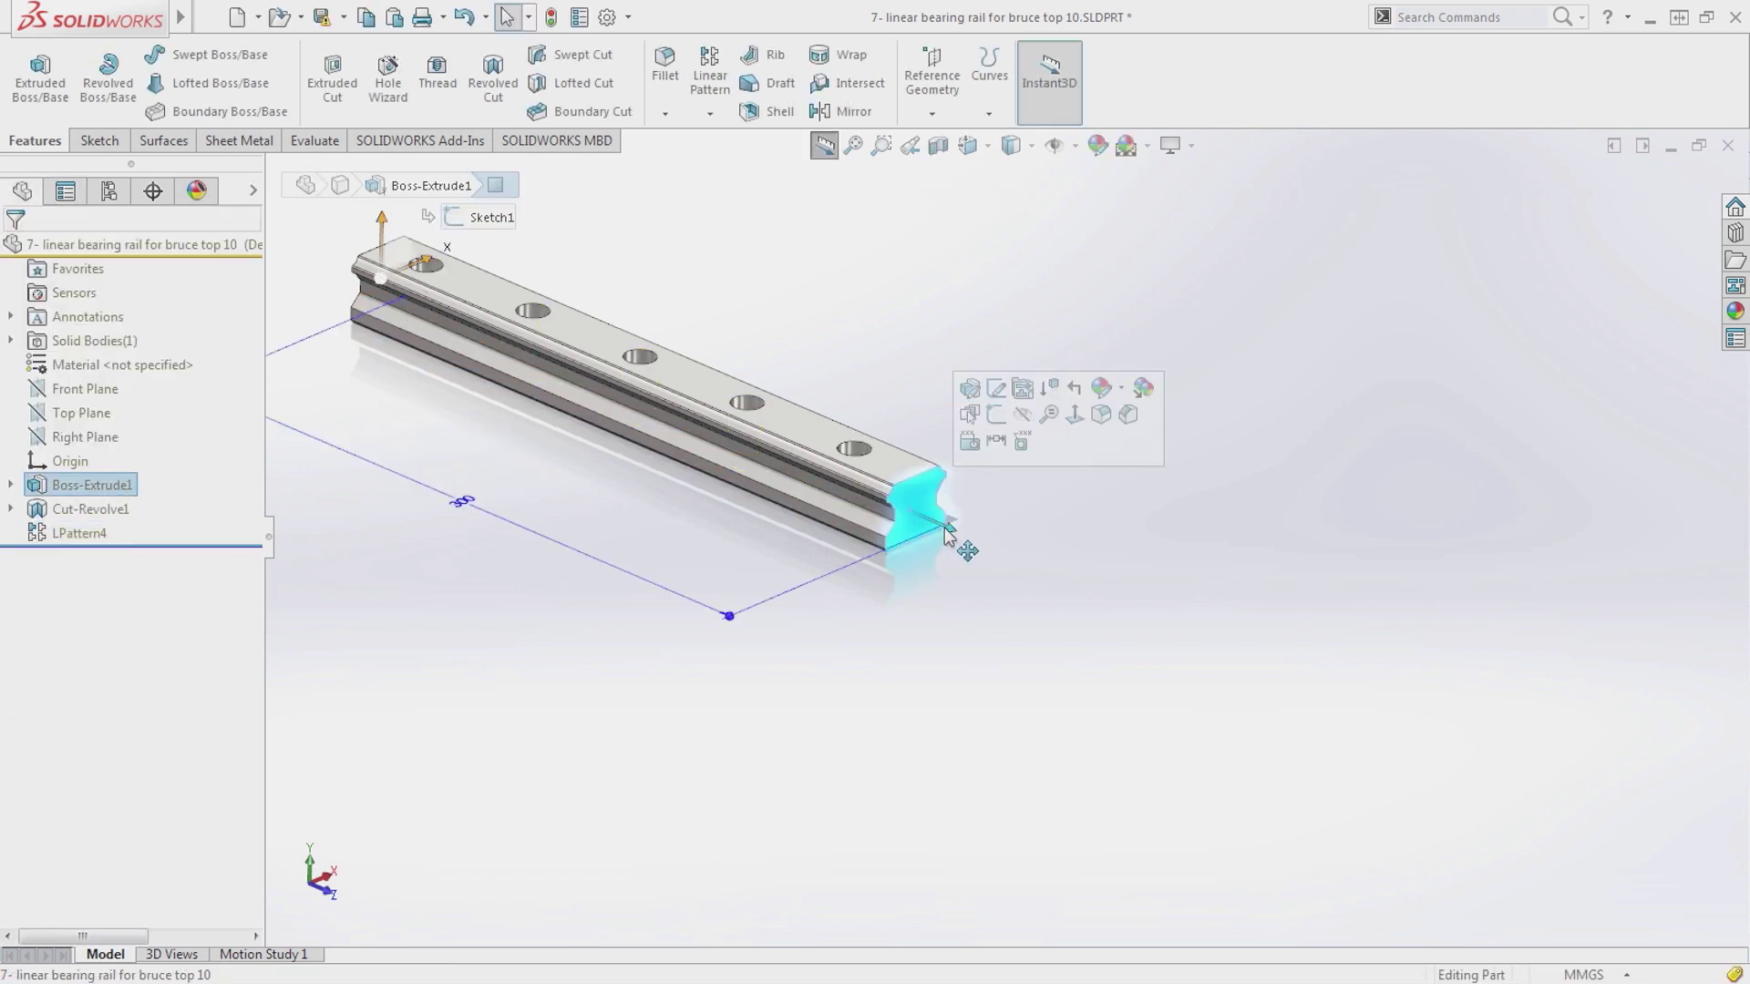
drag(948, 531, 1517, 802)
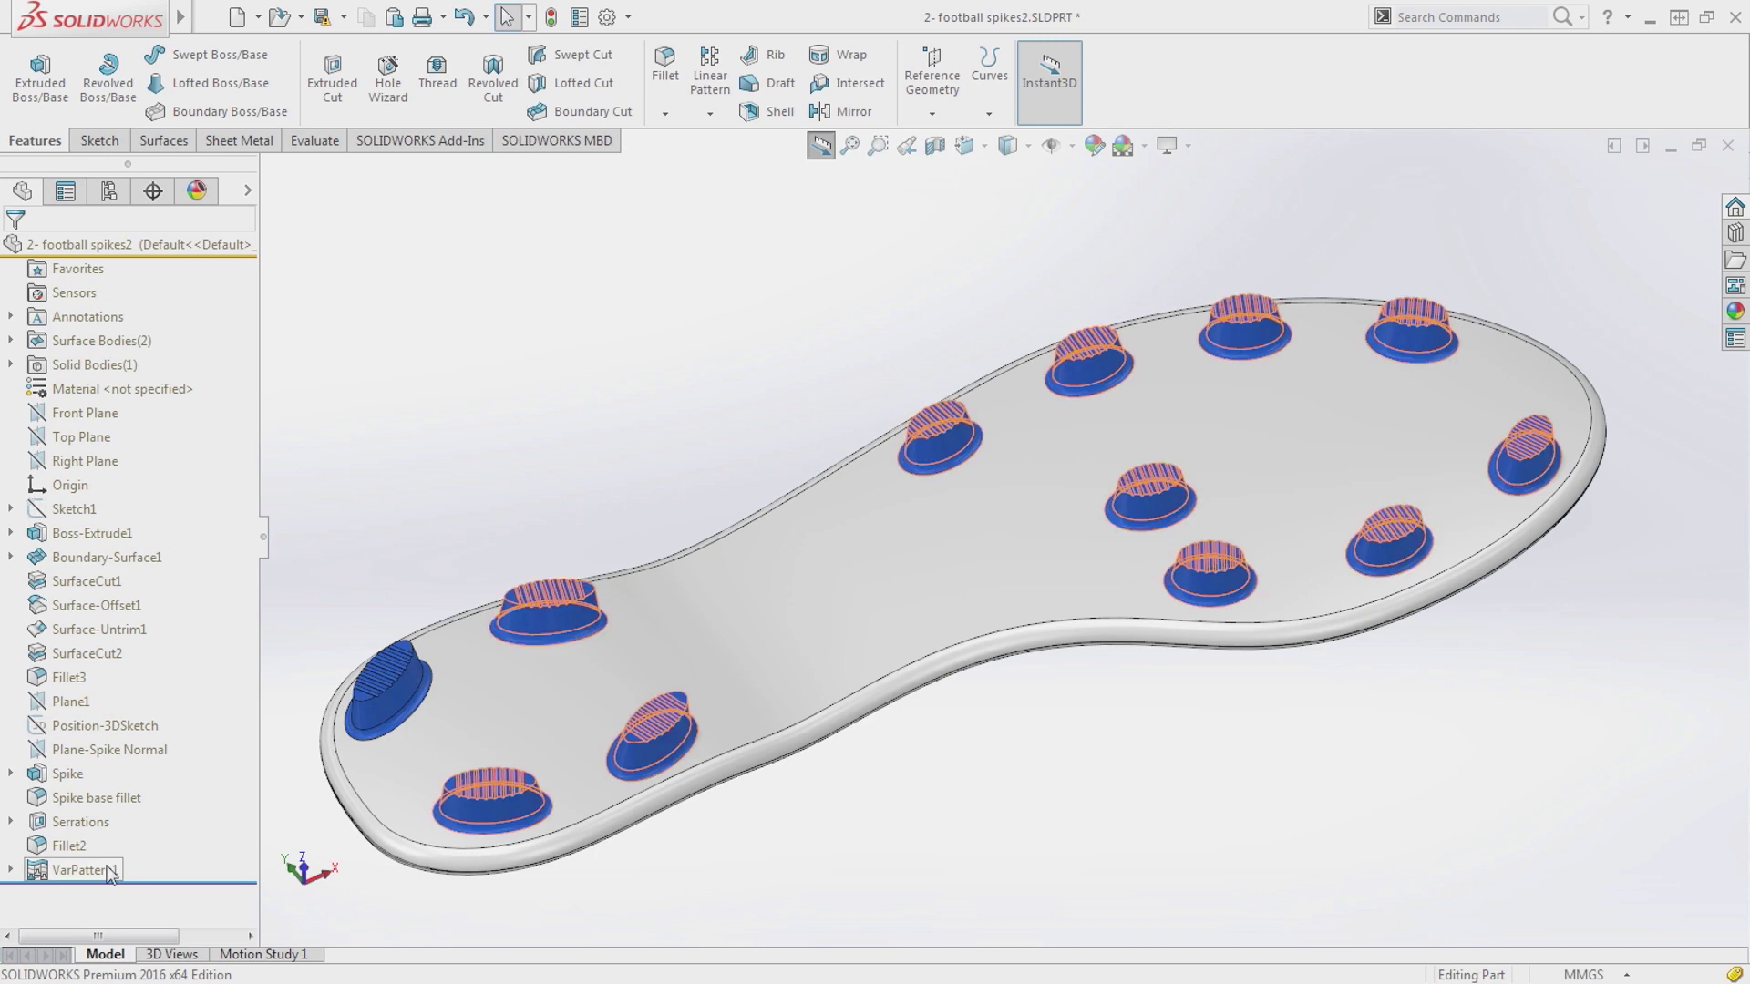
right_click(85, 869)
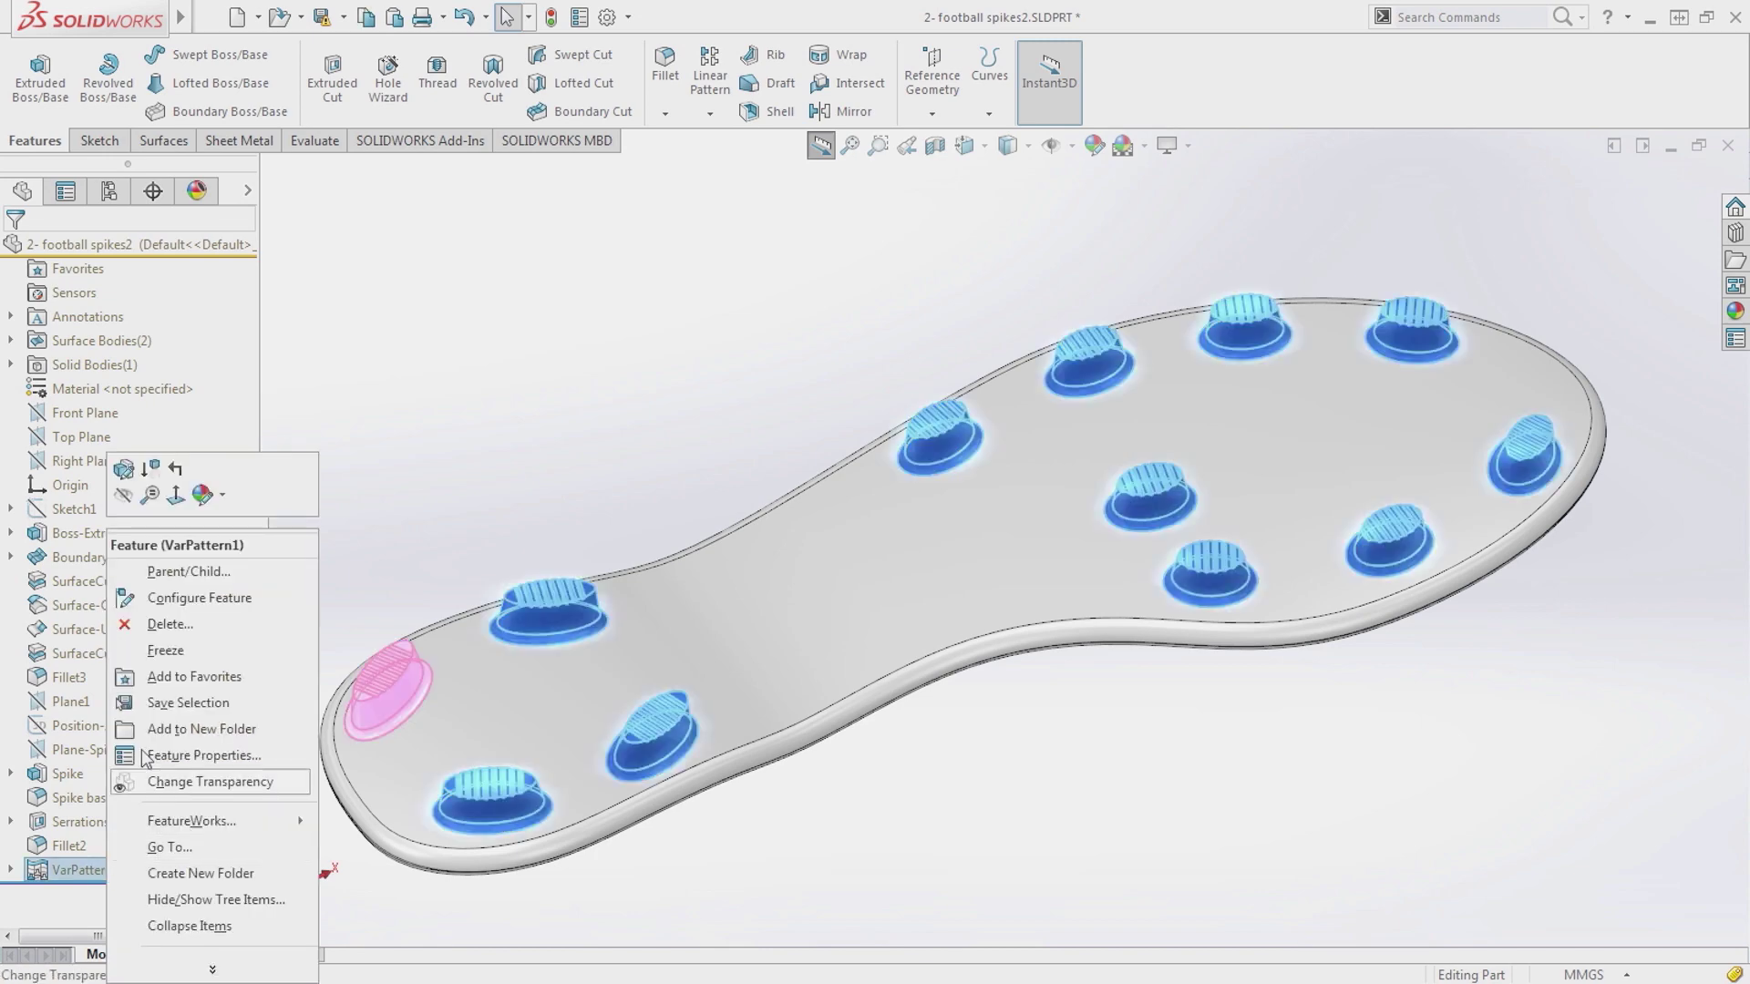
Step: Review VarPattern1's spike instance values in the pattern table and accept them
click(132, 483)
click(124, 414)
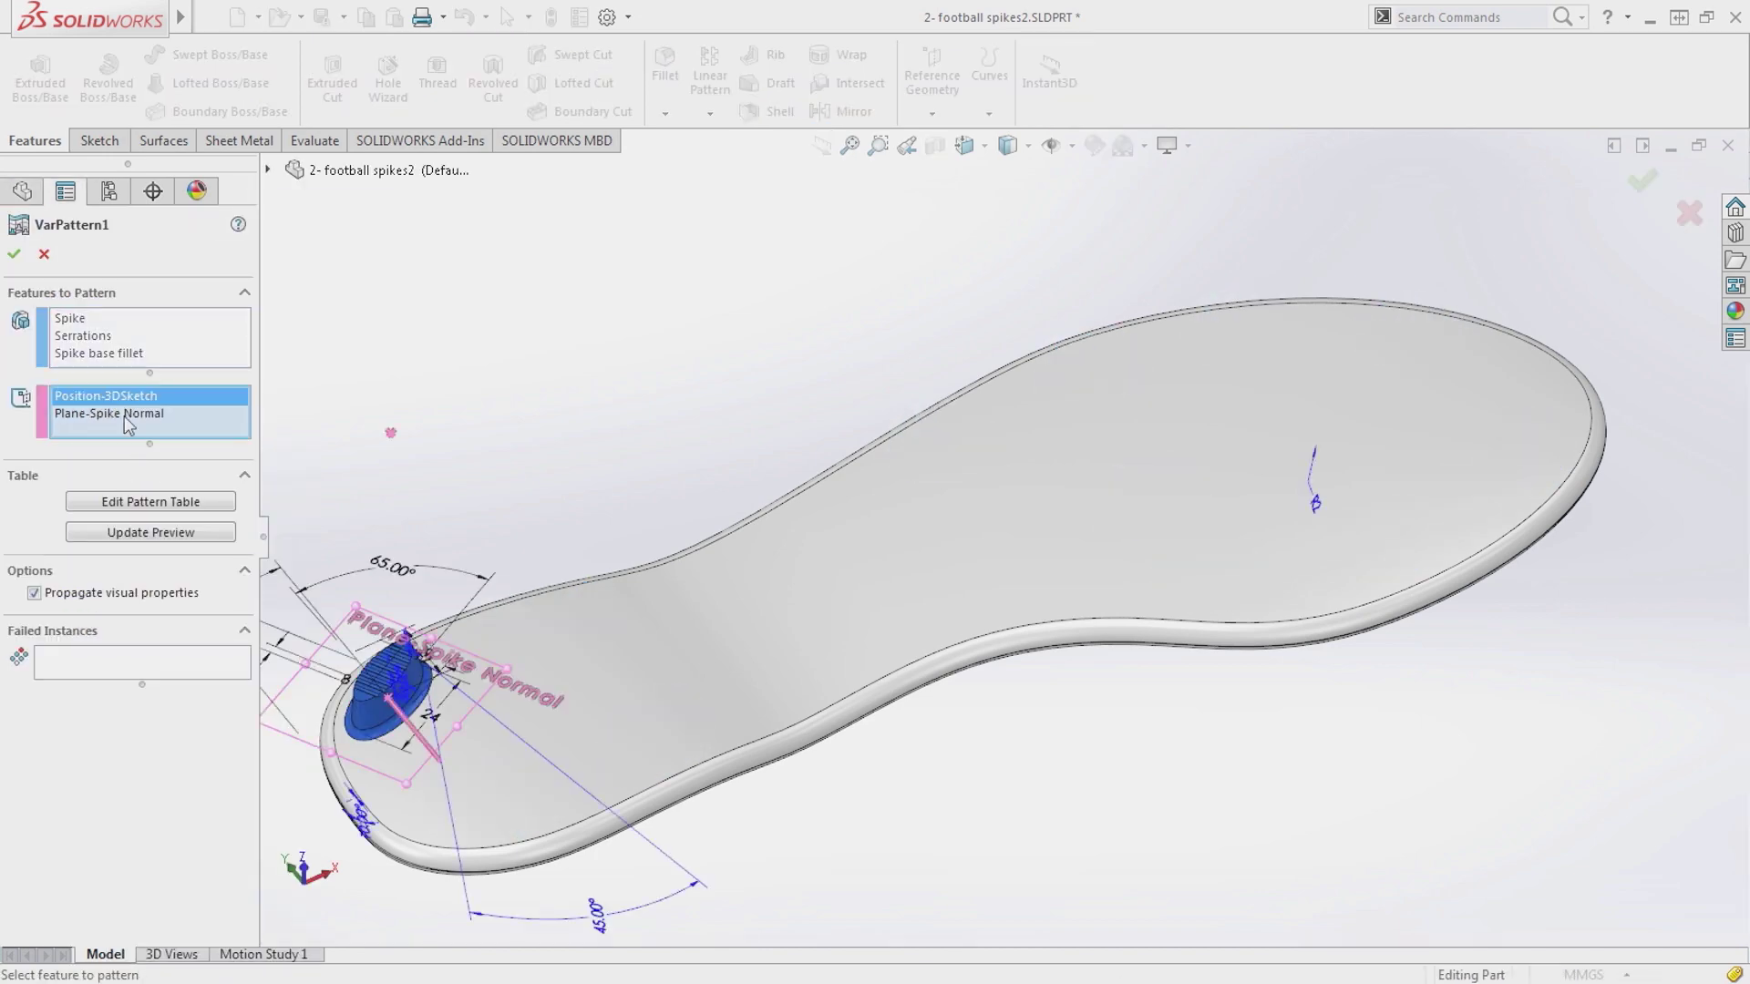
click(139, 502)
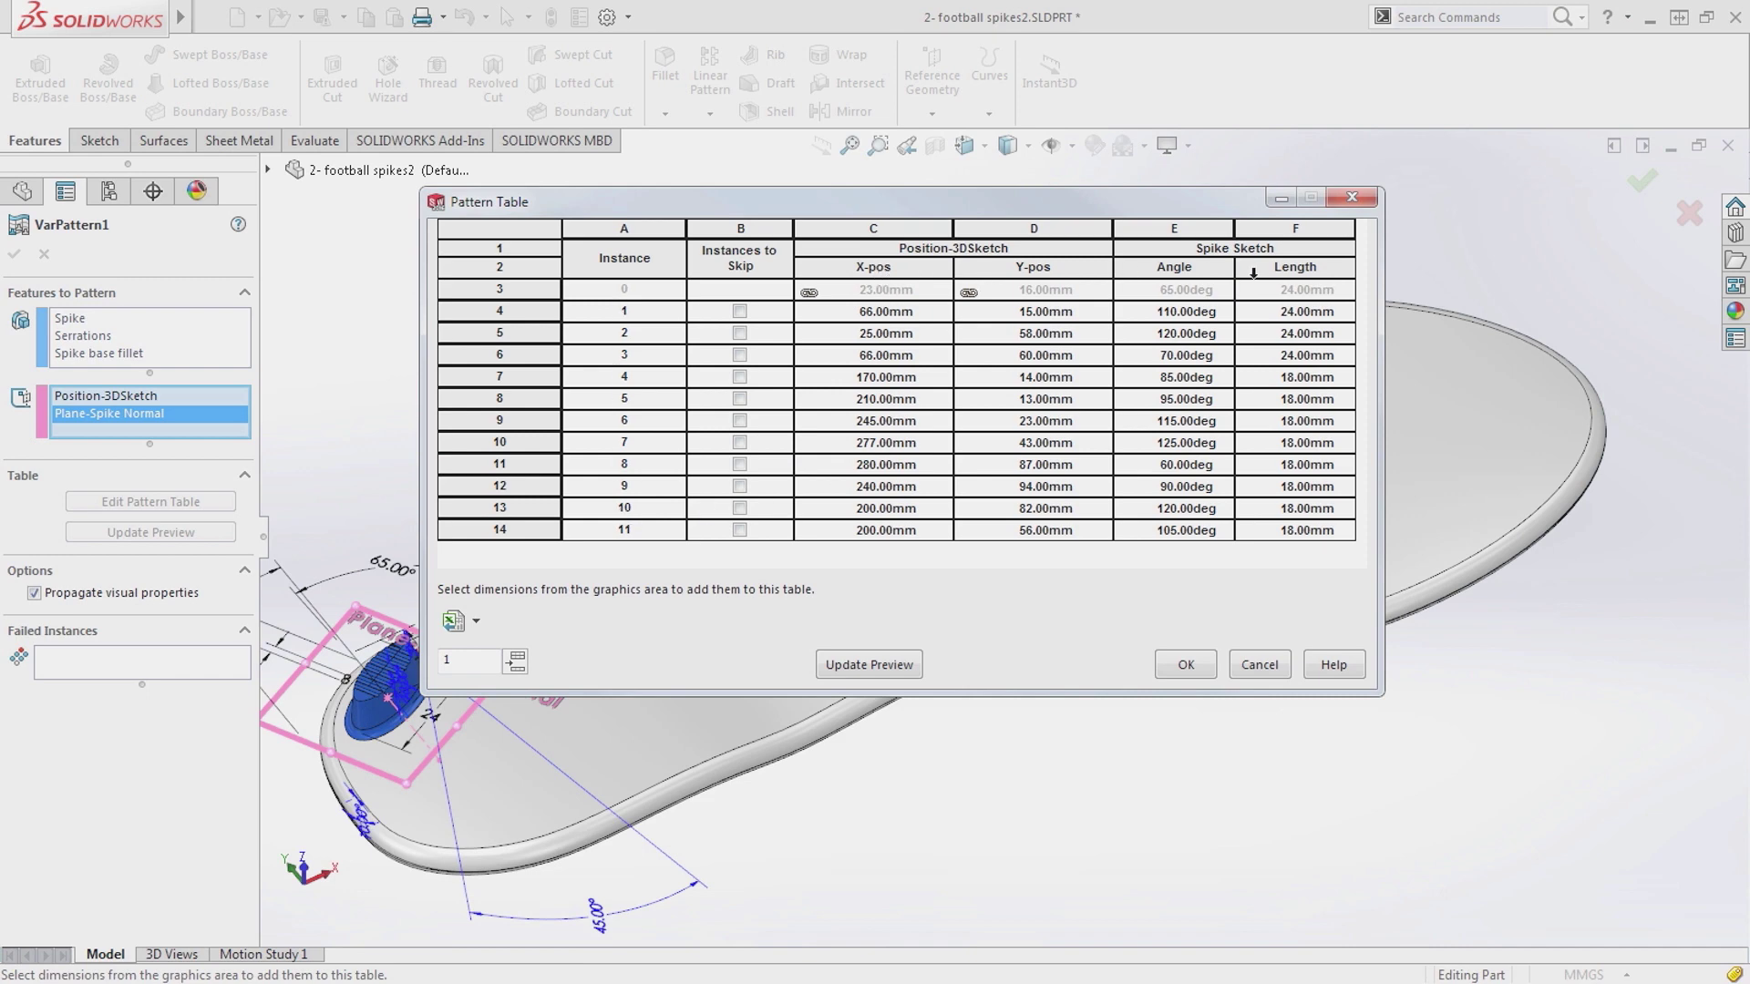
click(1185, 665)
key(Return)
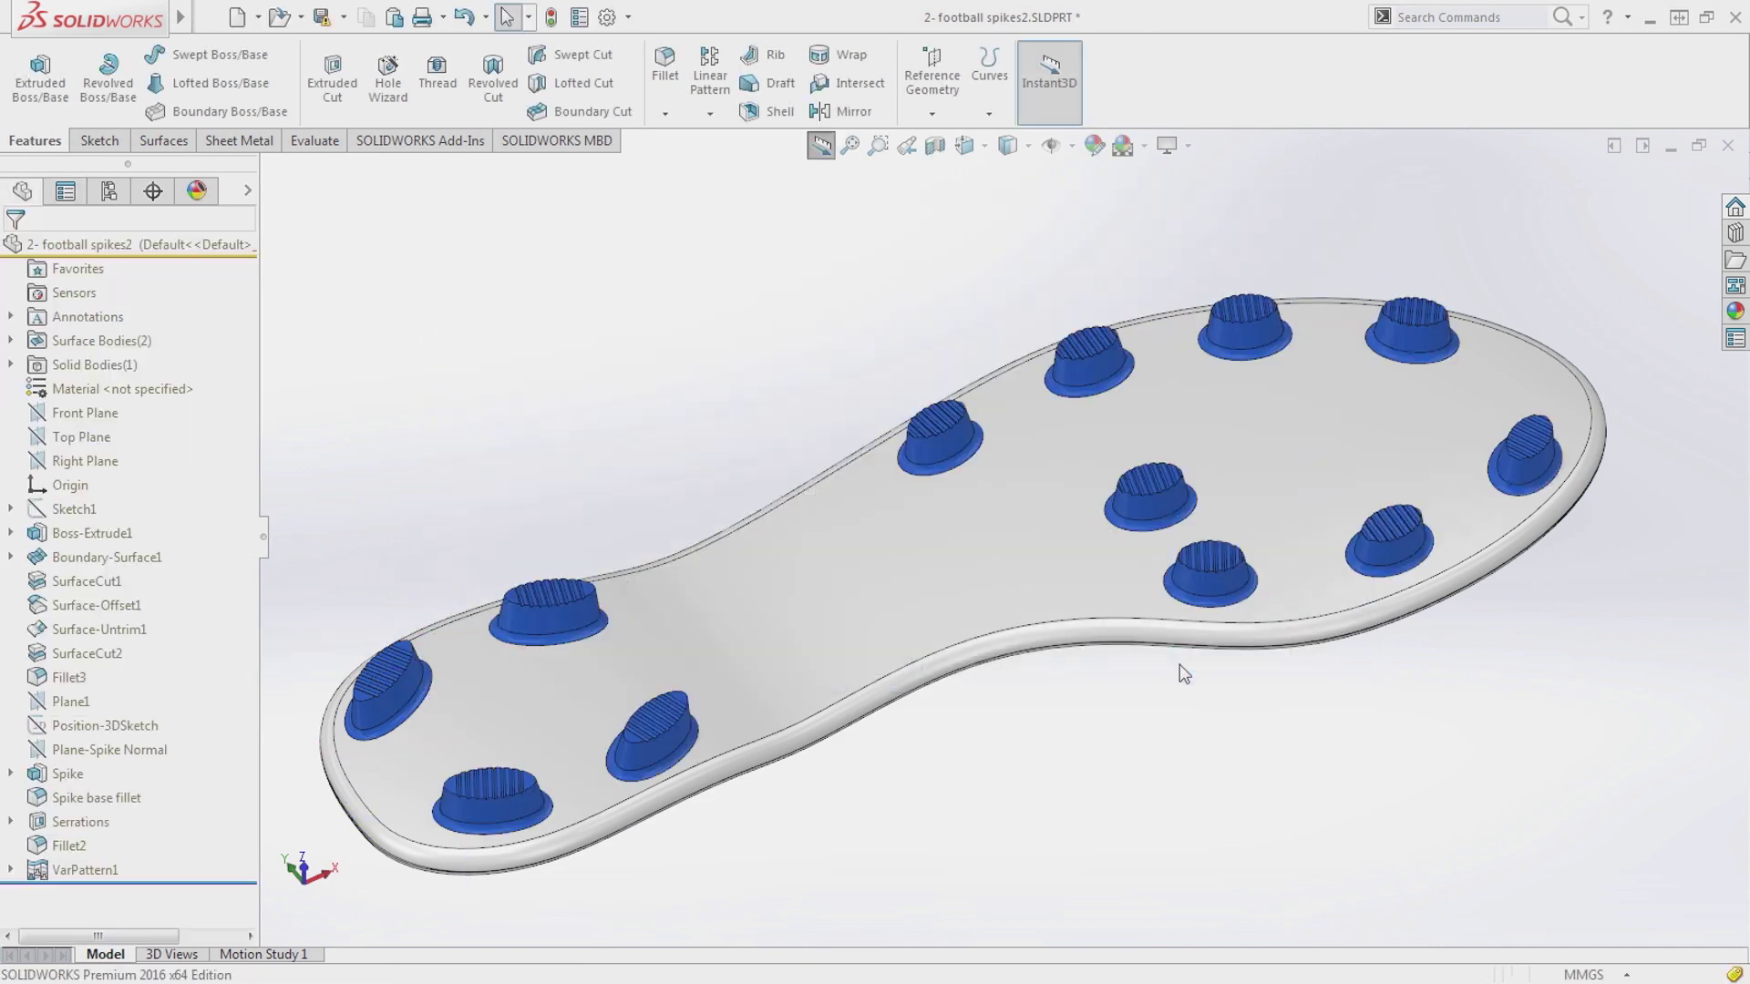
Step: Change a spike's position dimension to 0 so the variable pattern rebuilds
click(1146, 505)
double_click(749, 646)
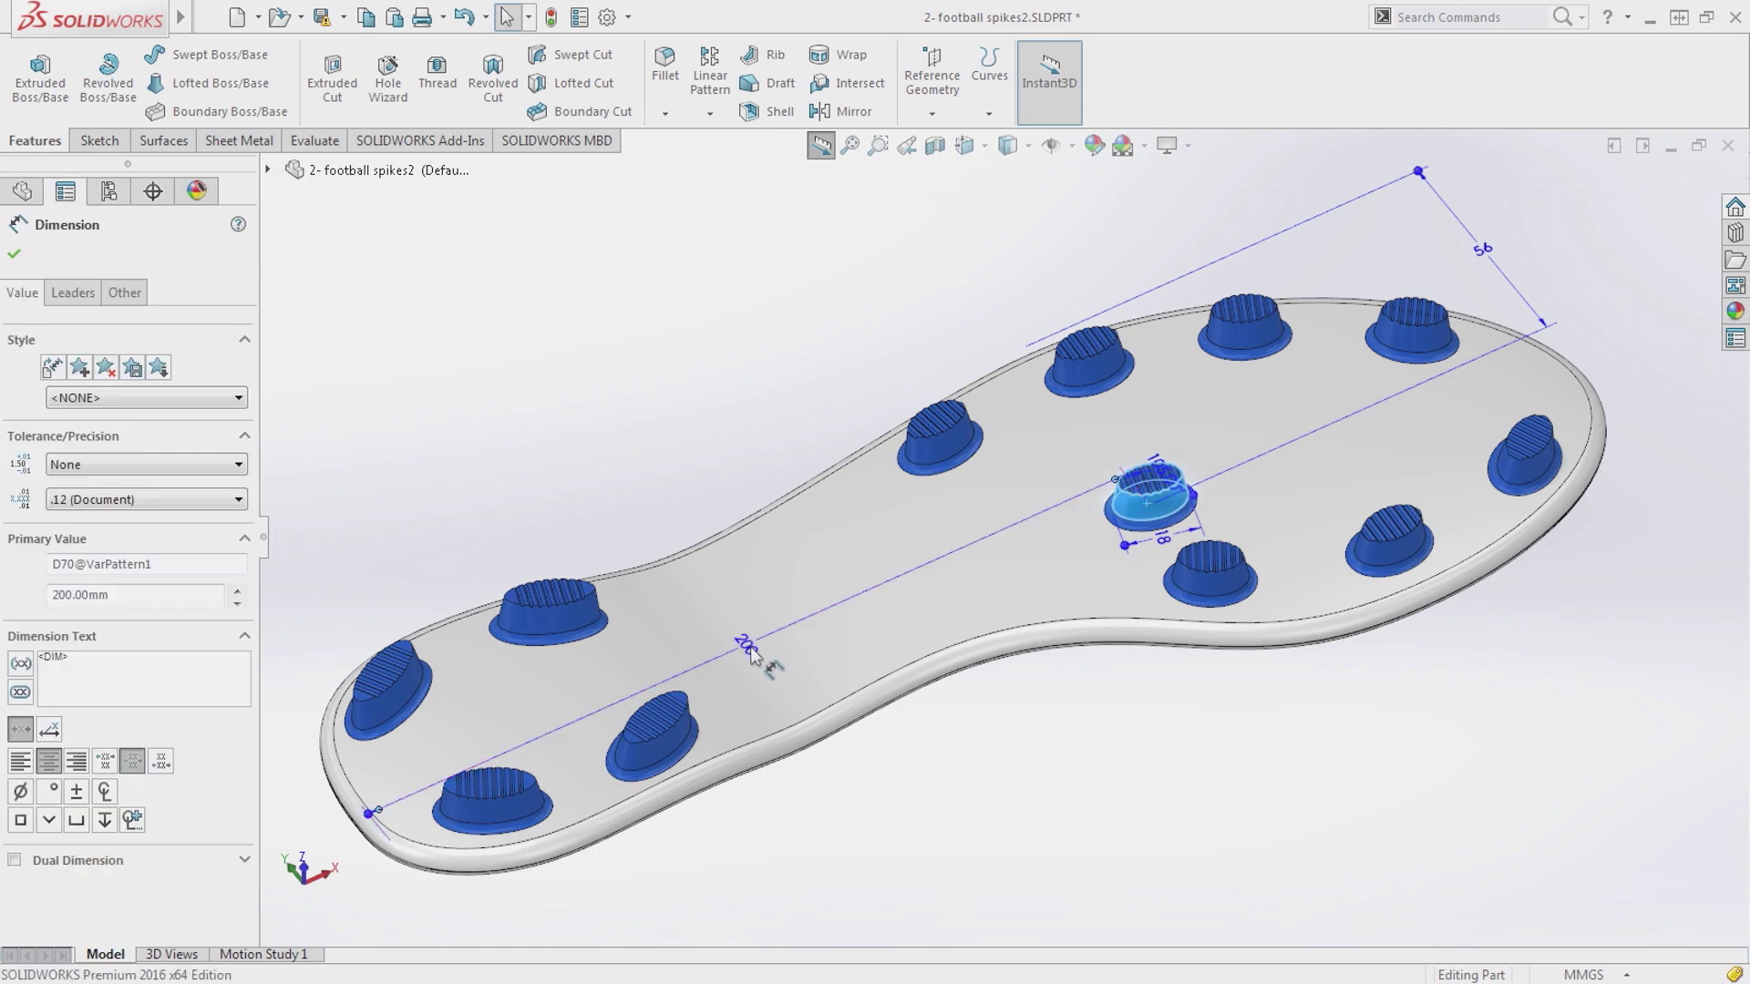
text(0)
key(Return)
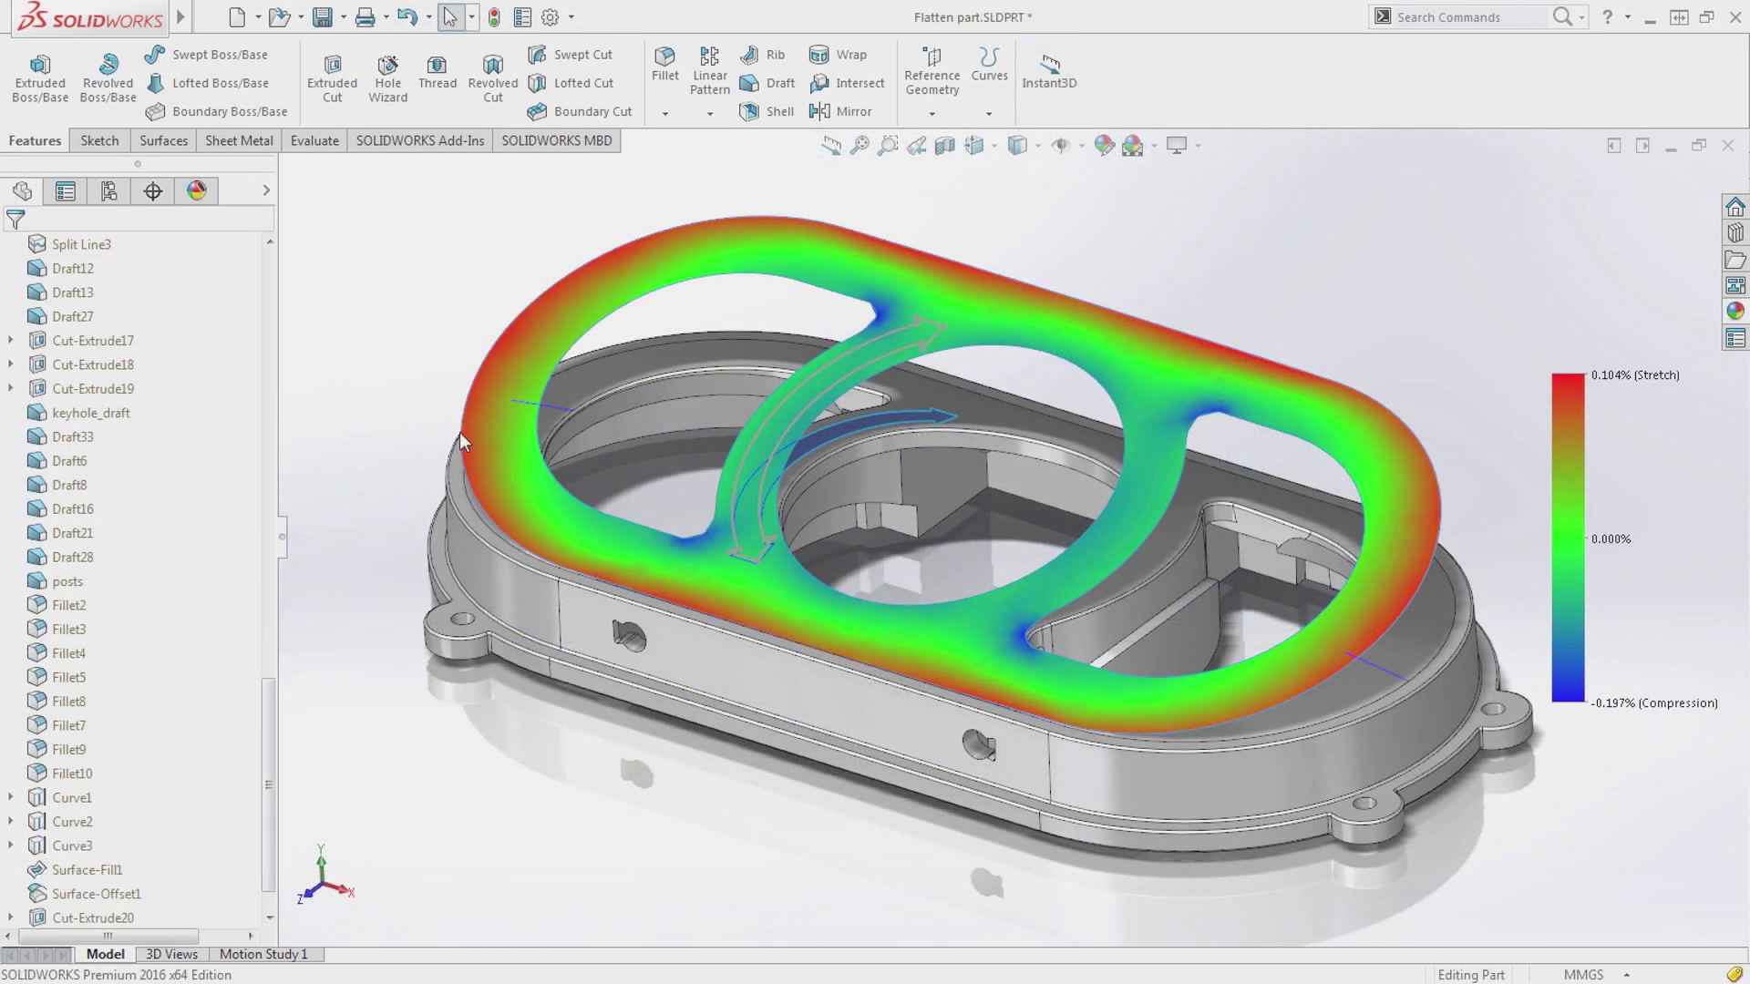
Step: Edit Surface-Flatten1, adding Edge<28> and Edge<29> as relief cuts, and confirm
click(545, 311)
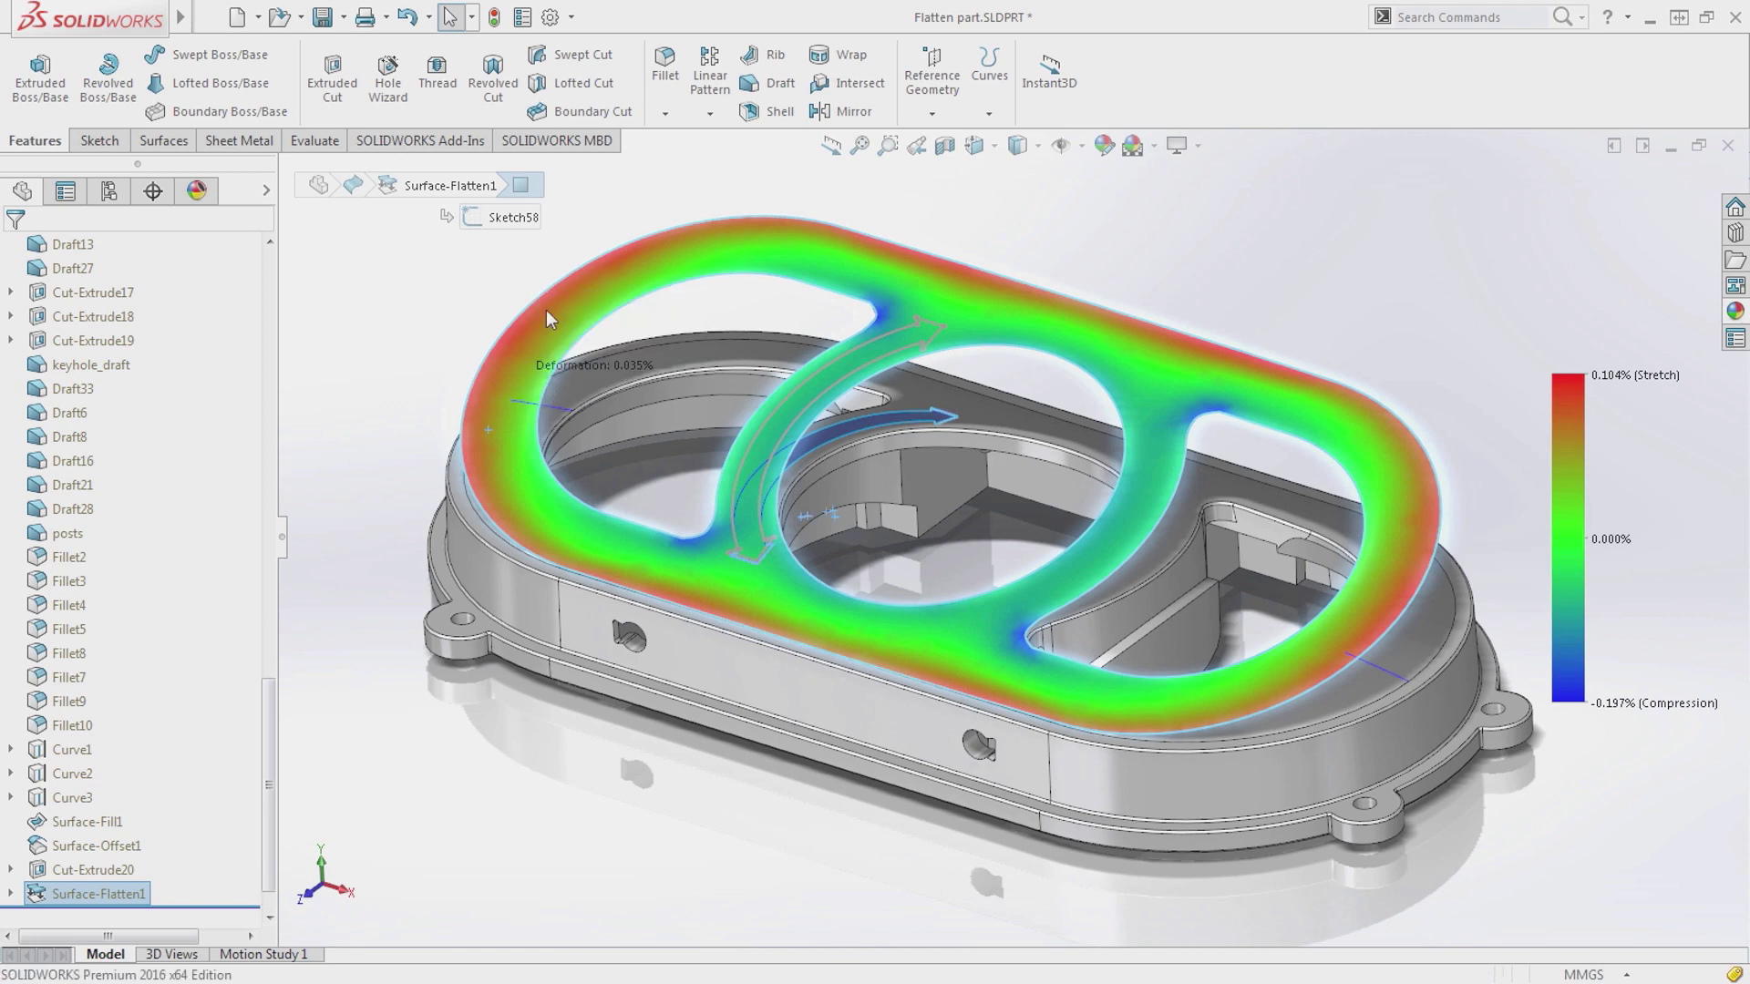
double_click(545, 310)
click(222, 559)
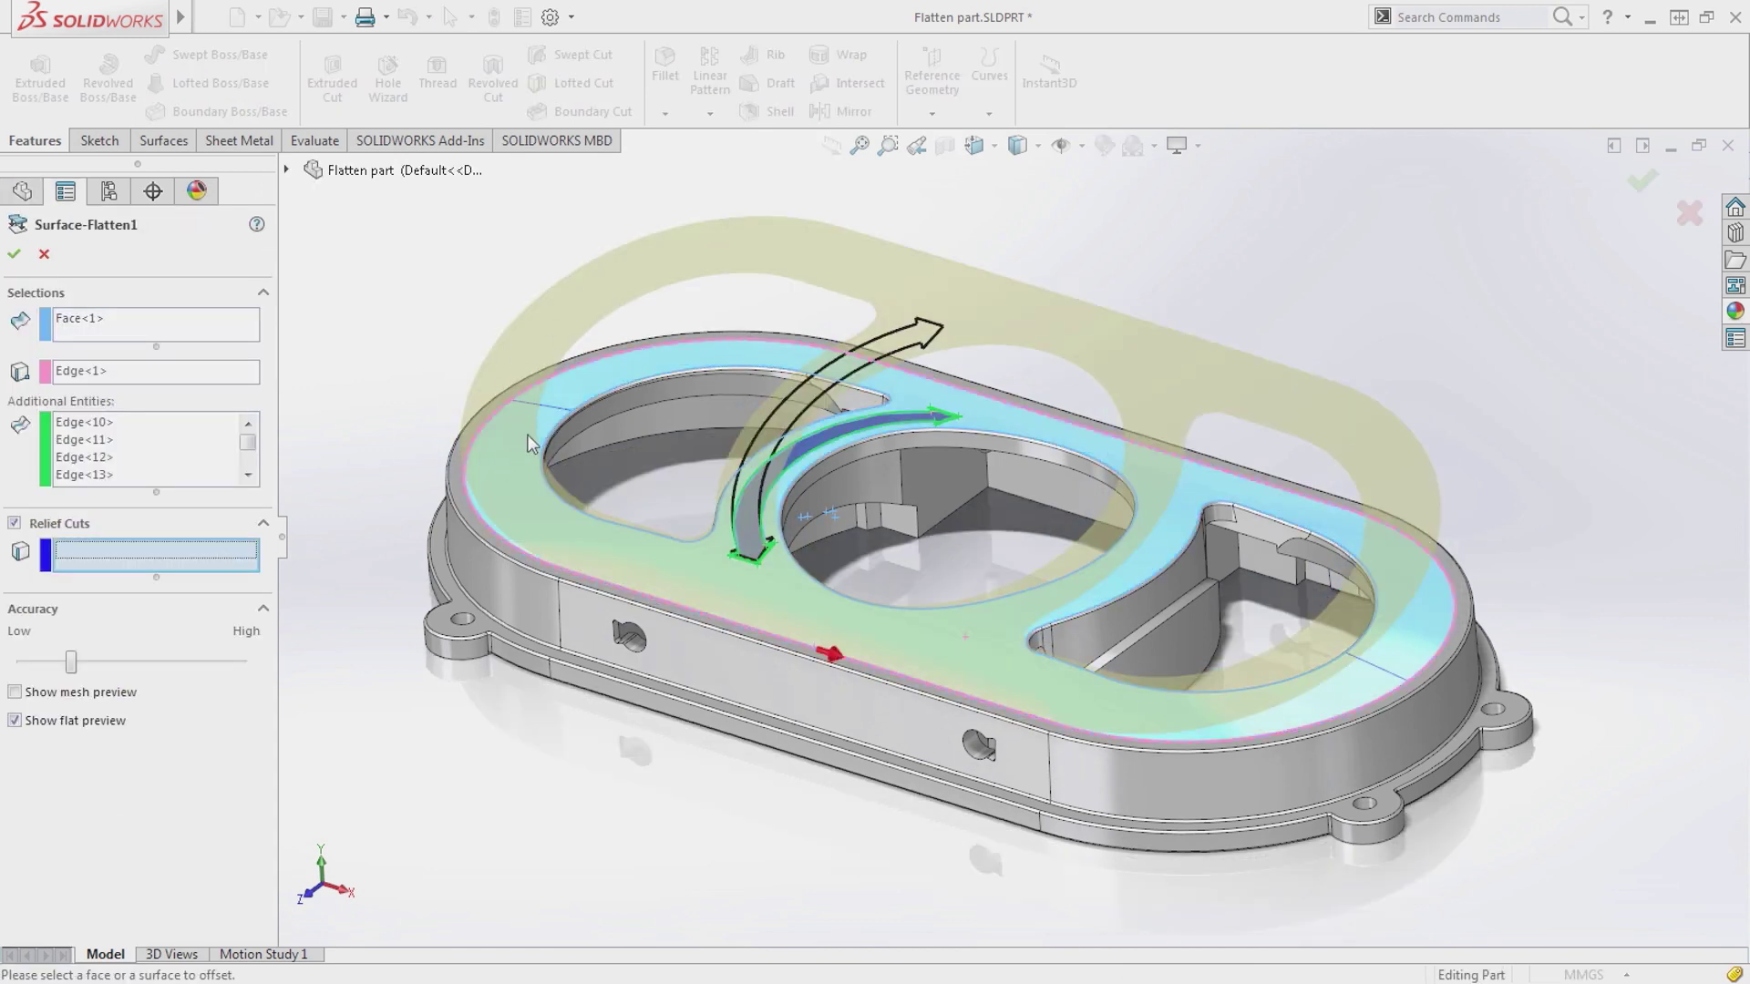
click(550, 415)
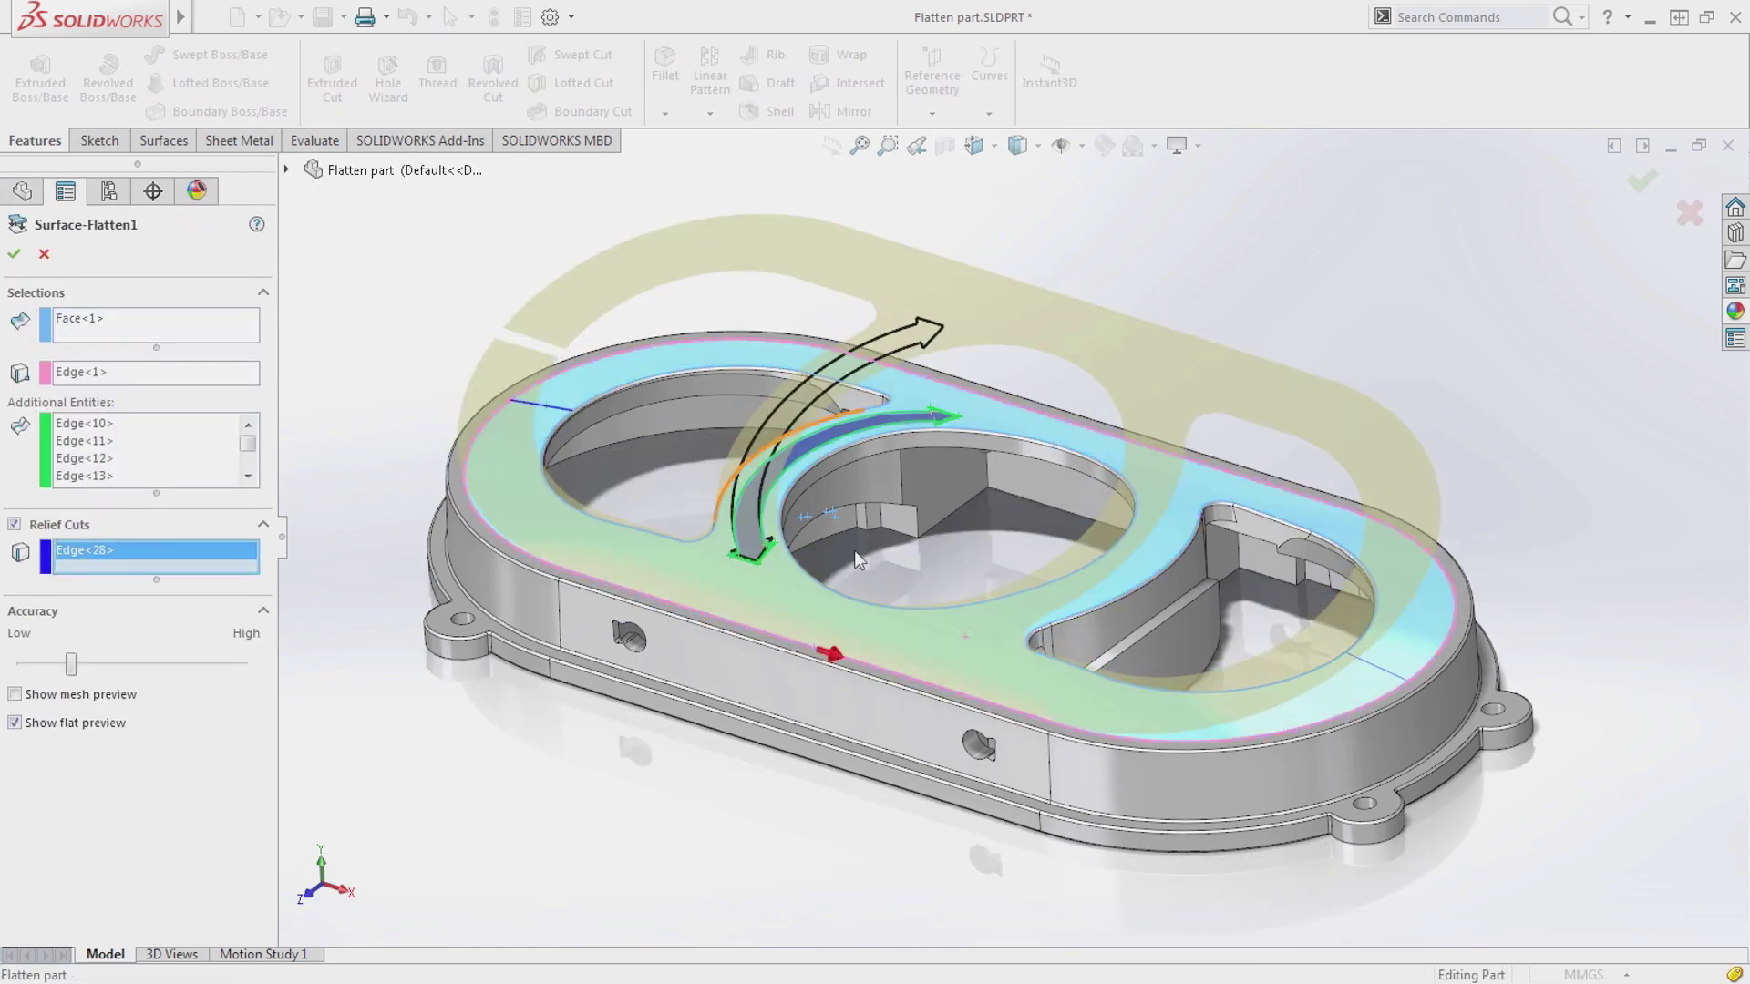
click(1376, 672)
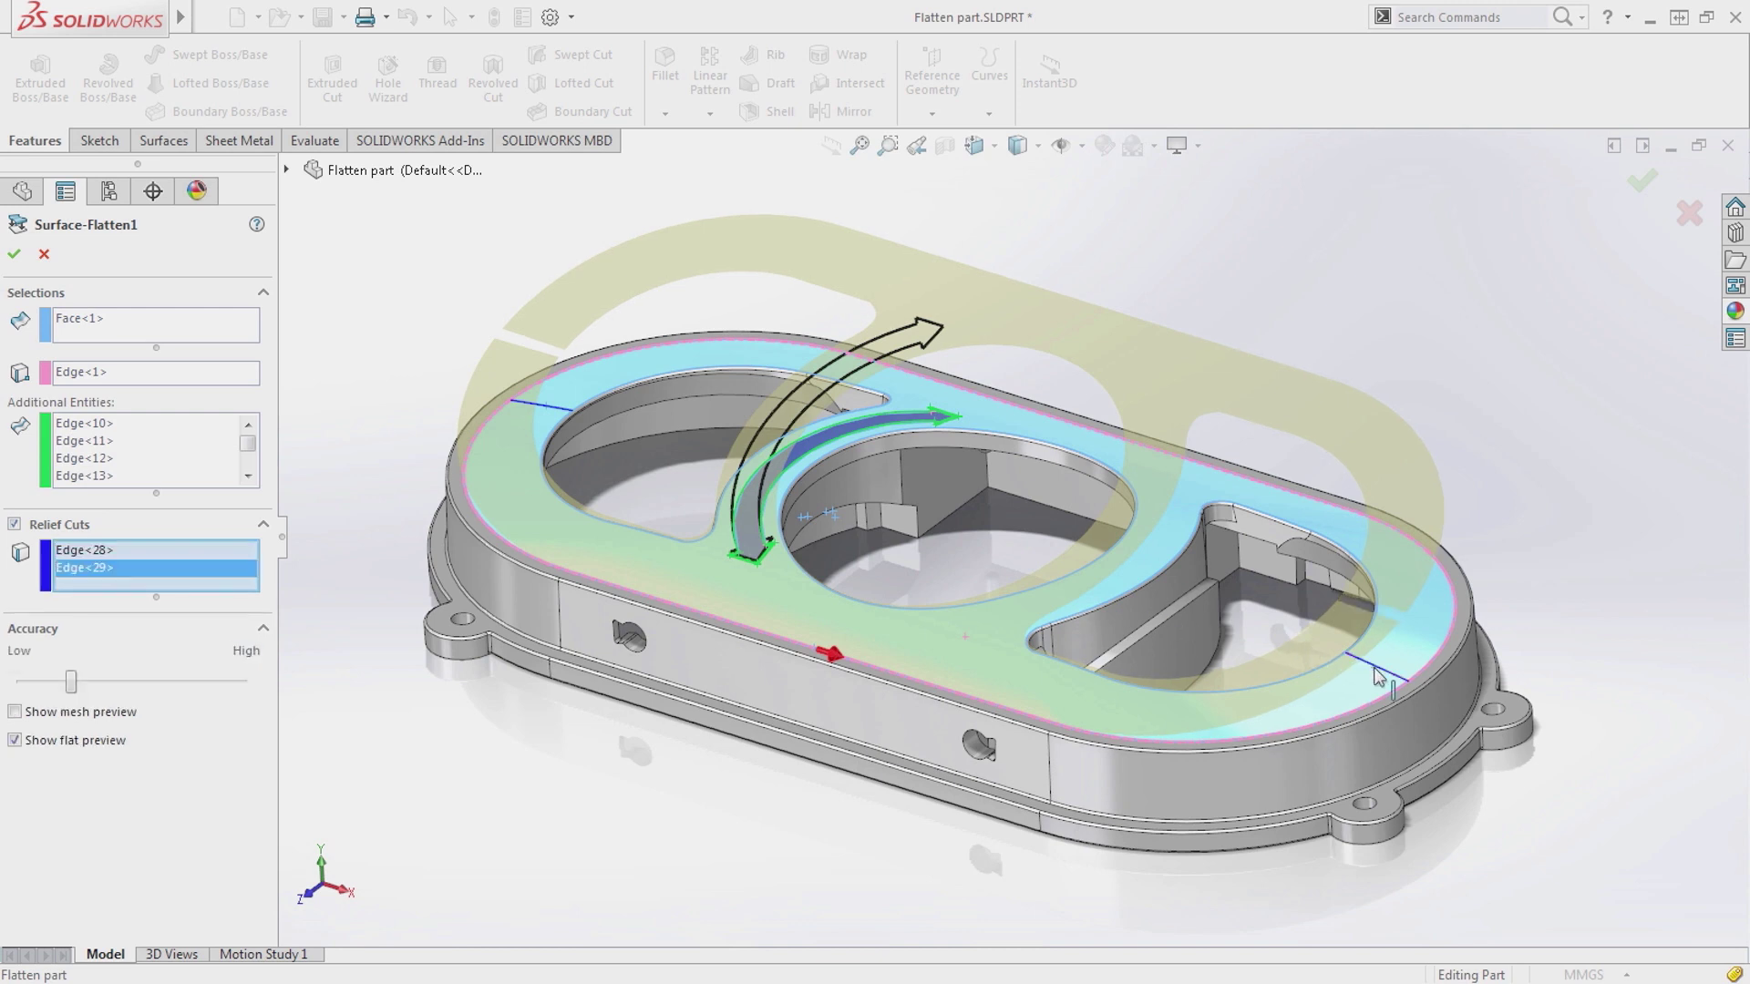
right_click(1376, 674)
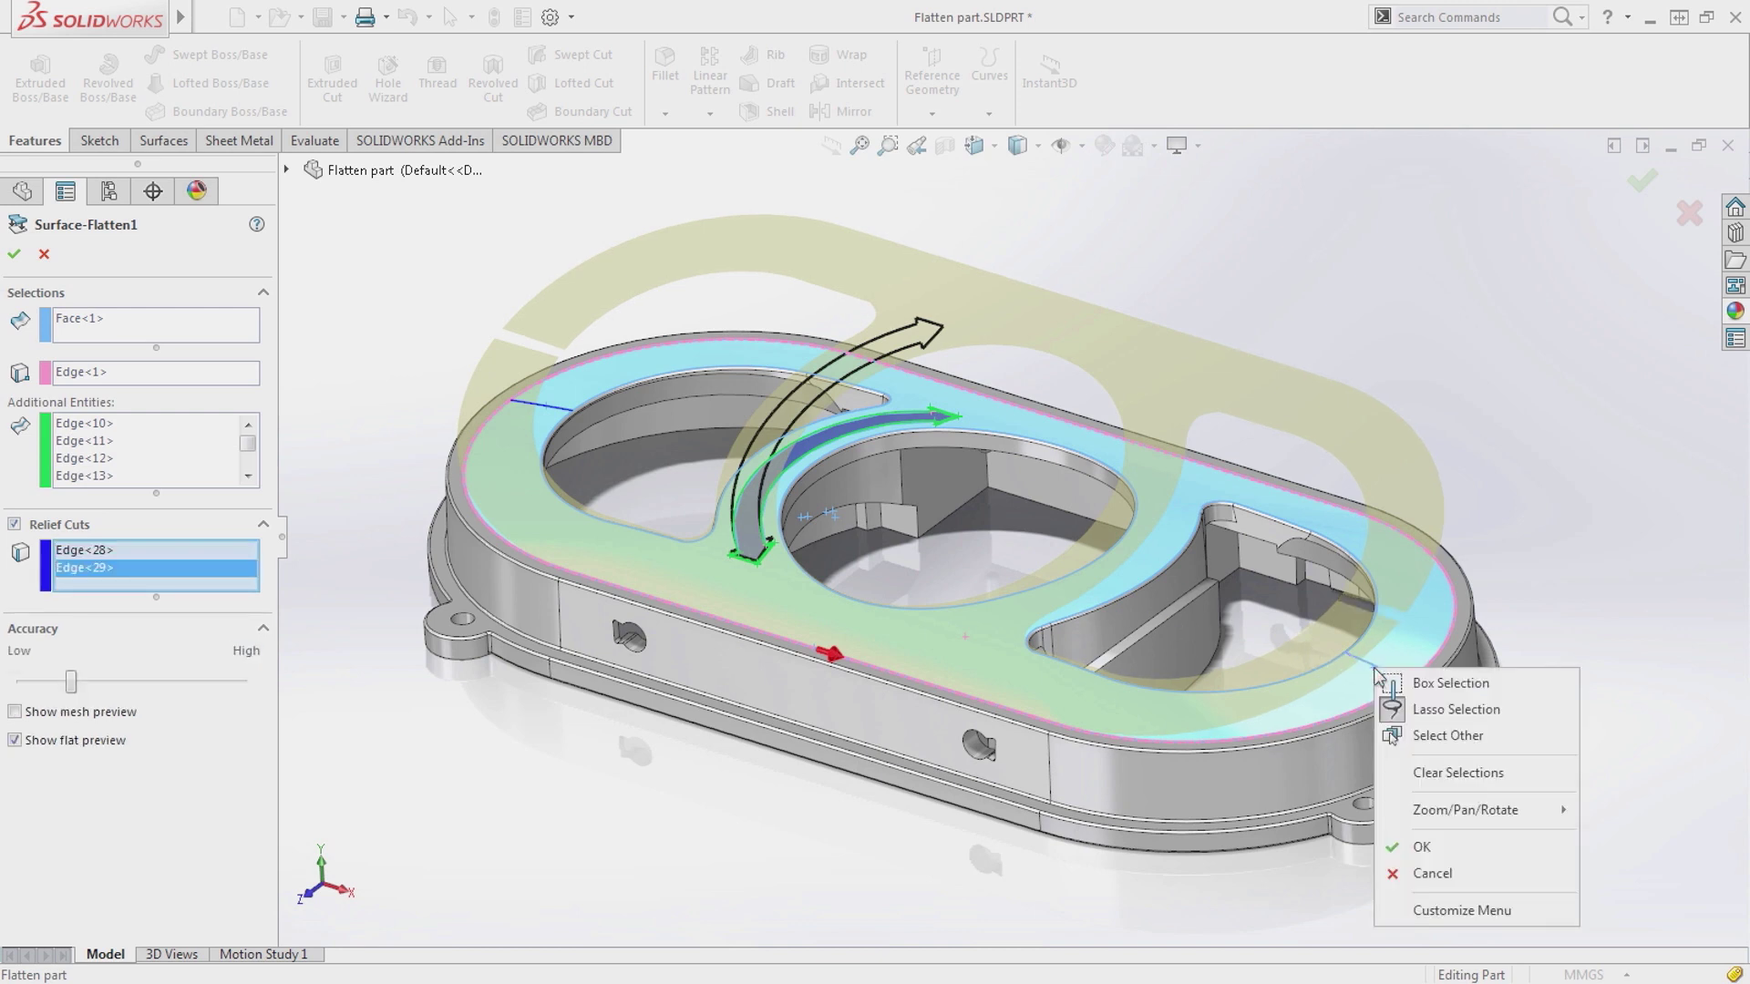
click(1428, 841)
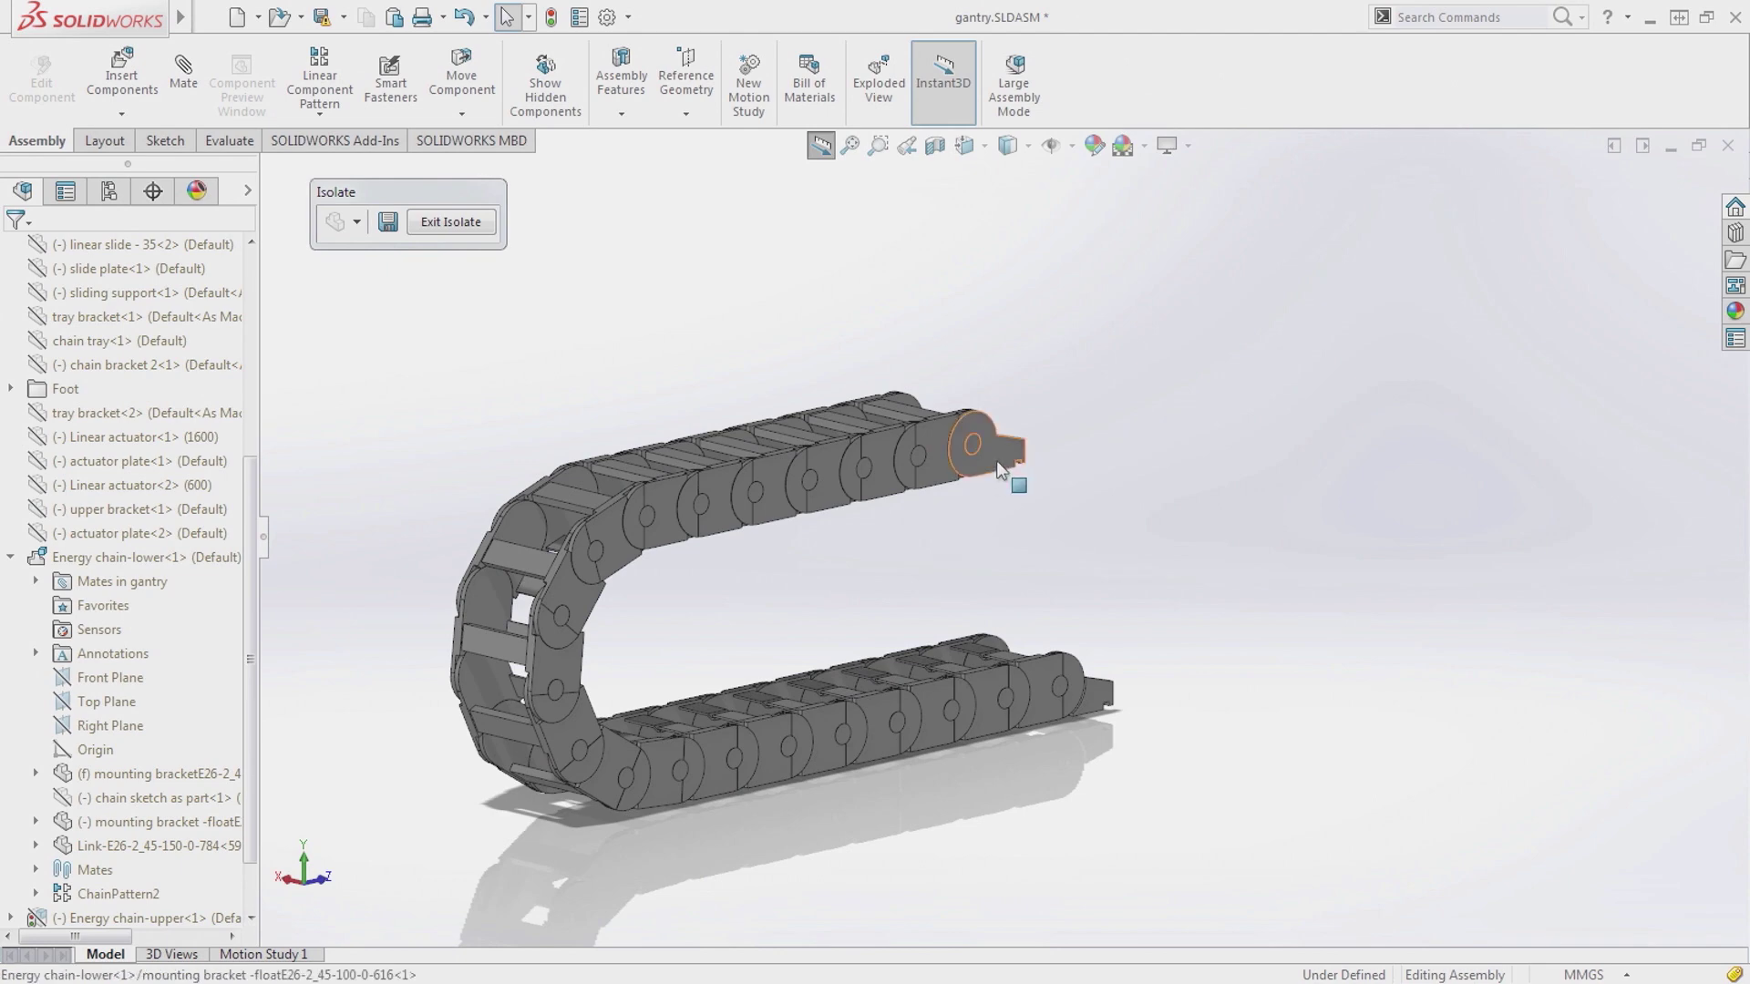
Step: Flex the energy chain by dragging its end bracket, then inspect ChainPattern2 without changes
drag(997, 461, 886, 474)
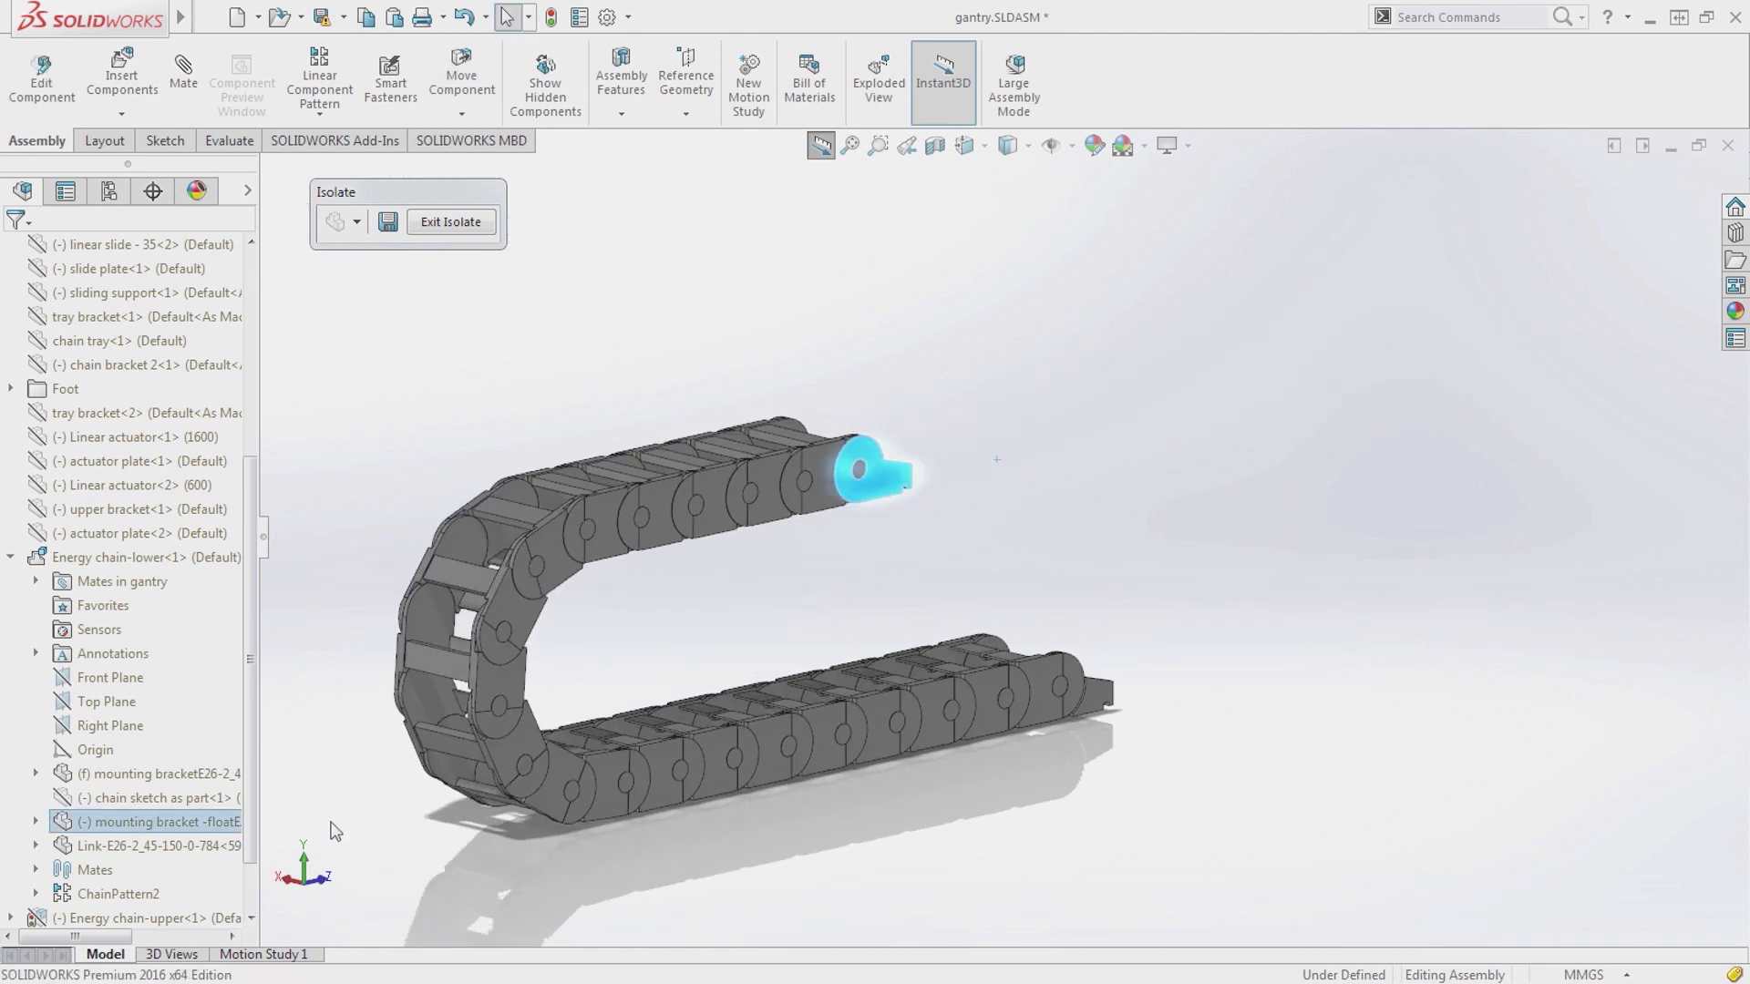
click(118, 893)
click(162, 834)
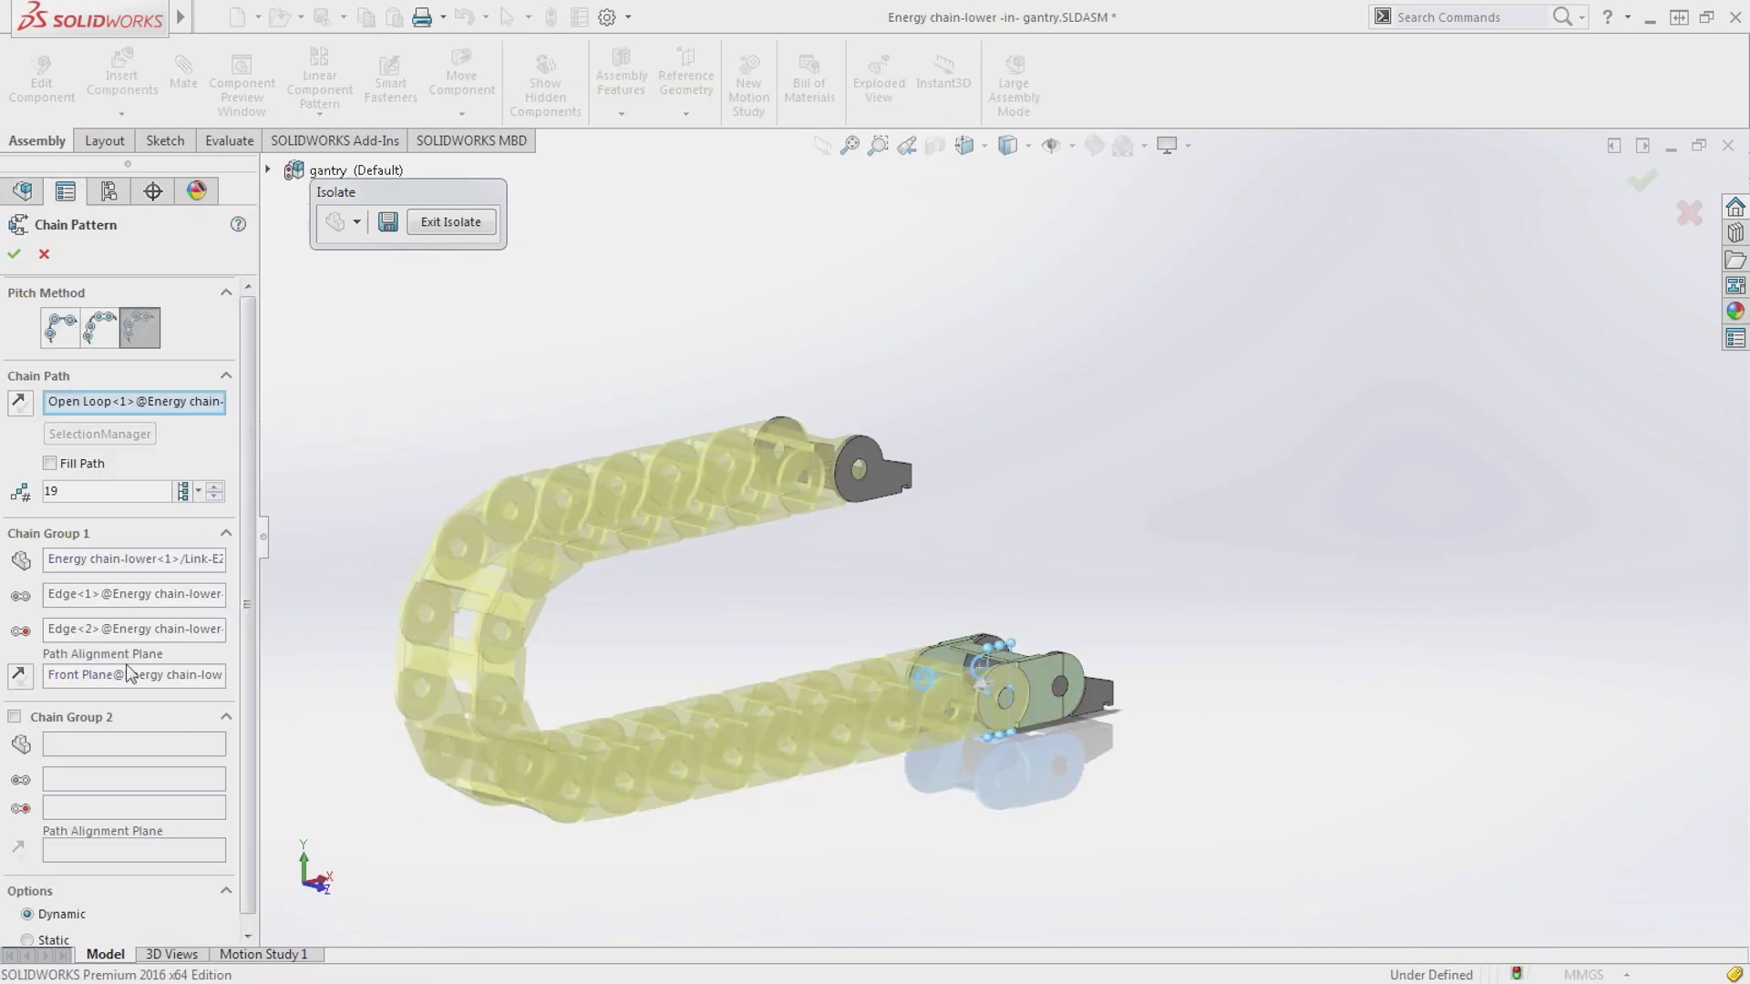
click(43, 256)
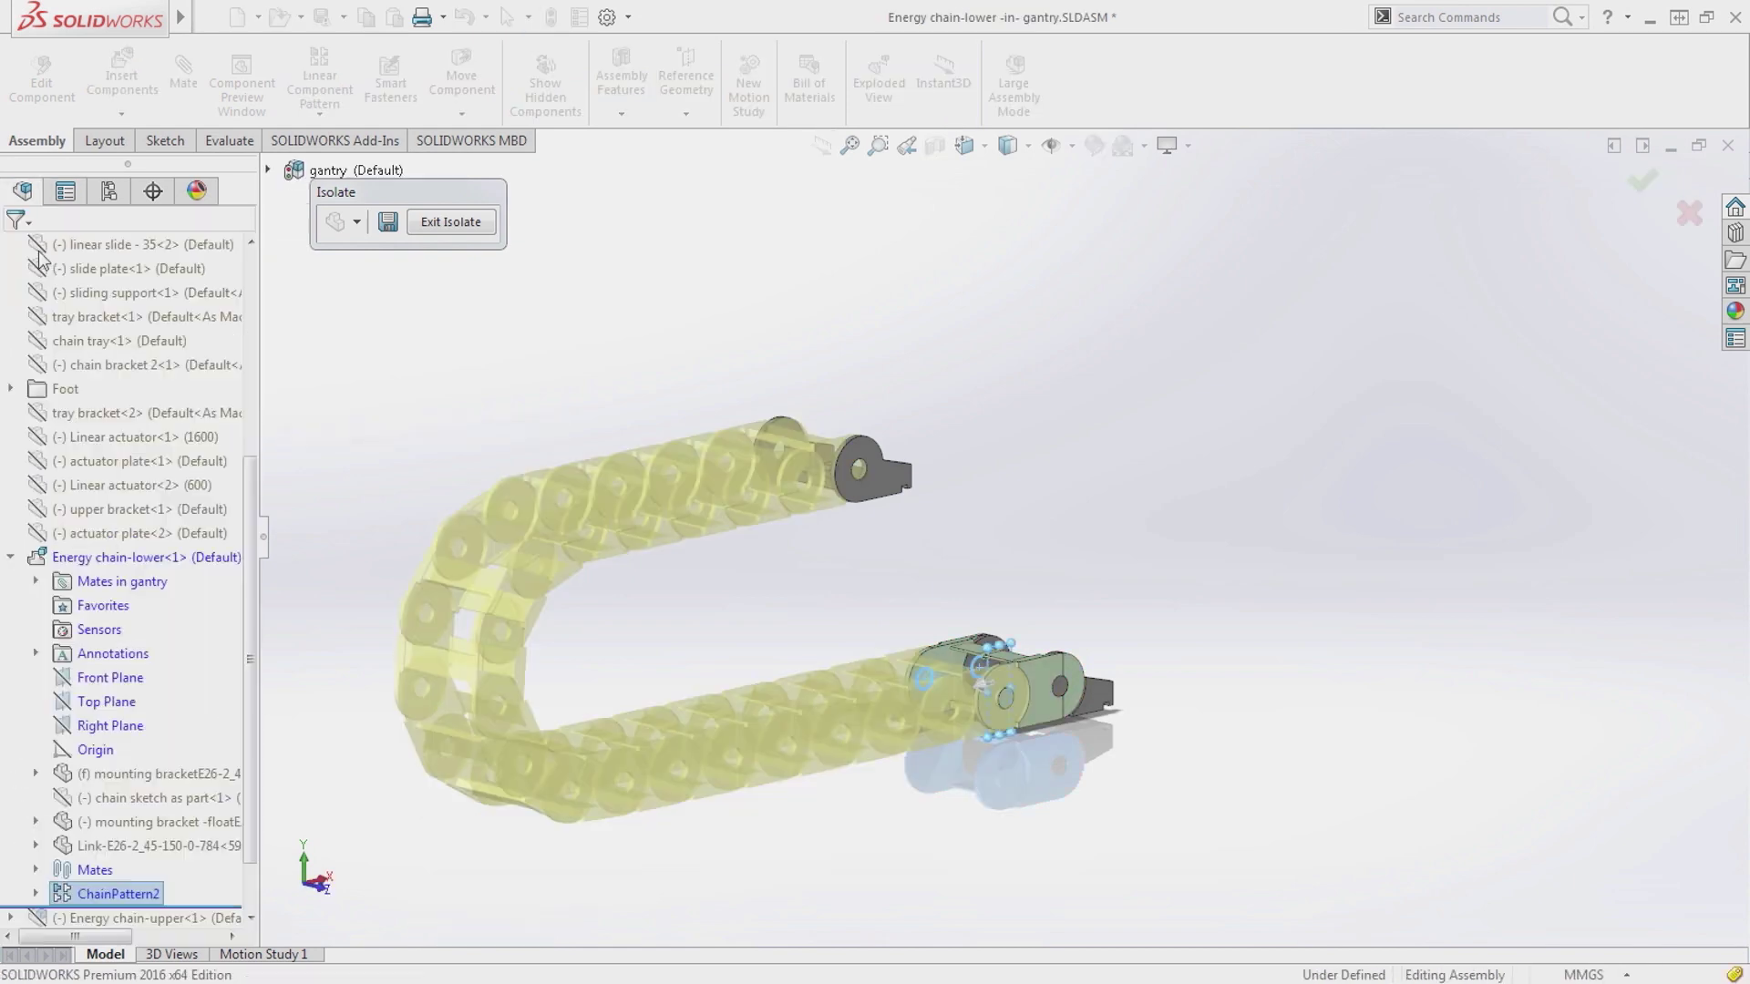
Step: Exit isolate and slide the gantry's sliding support along the table
click(452, 219)
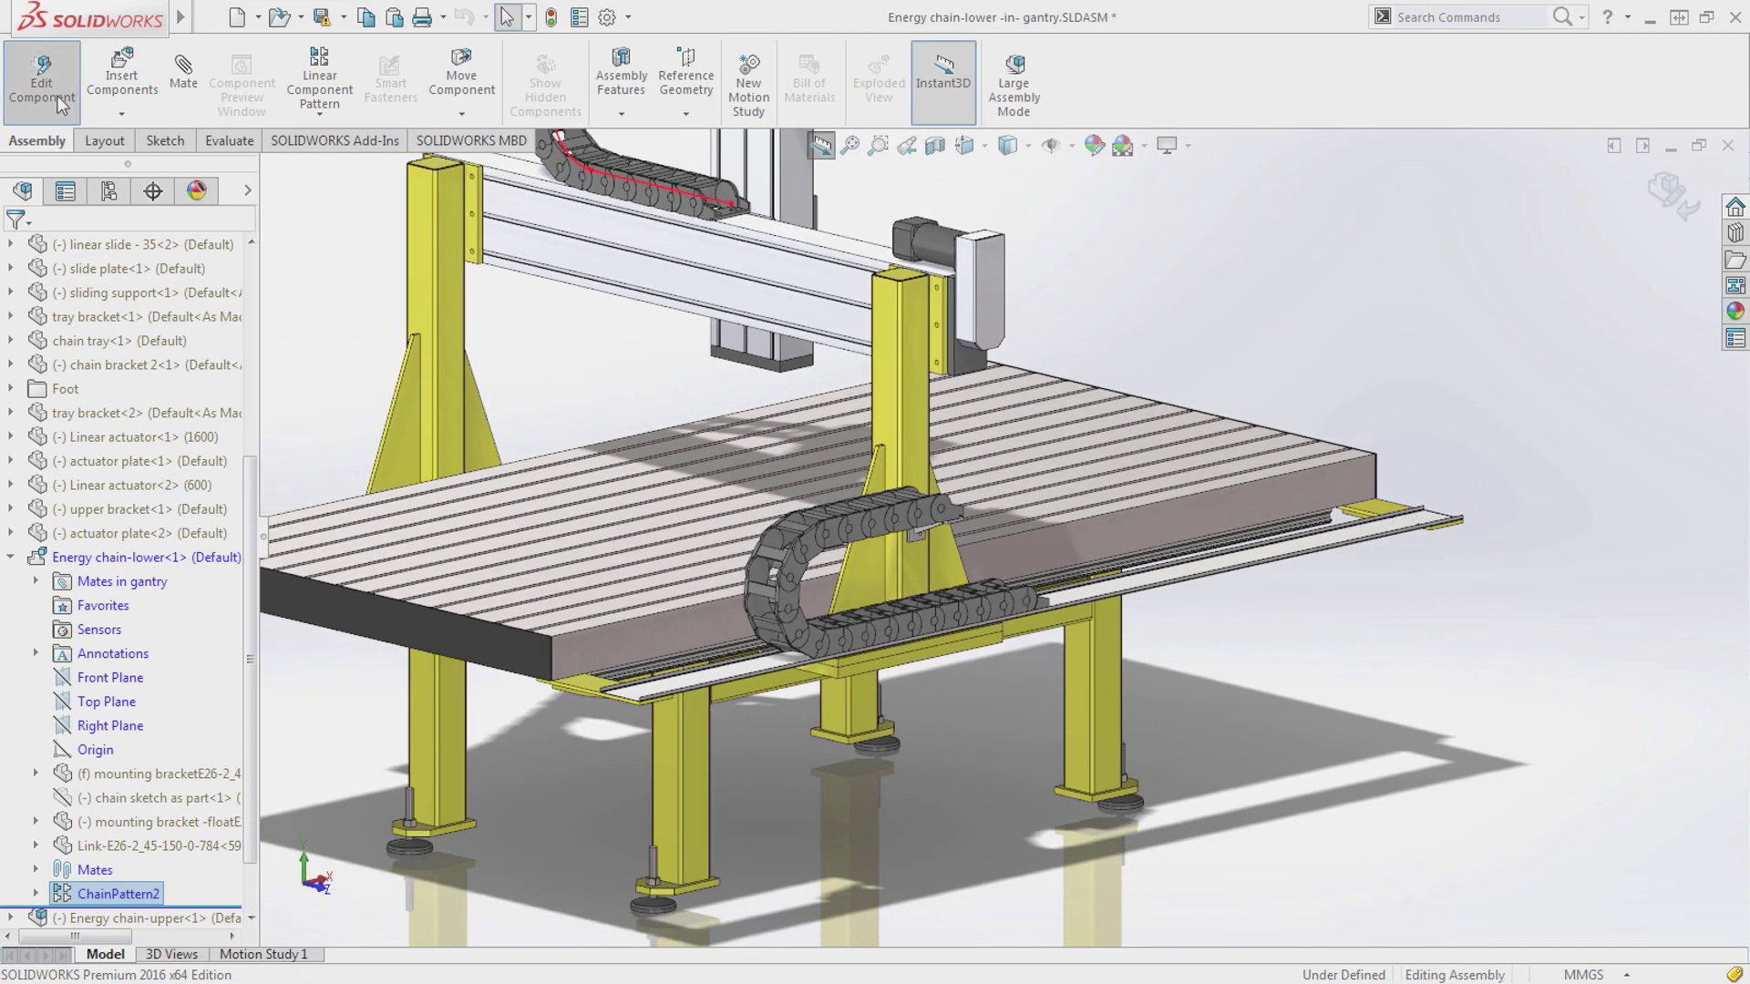
click(43, 82)
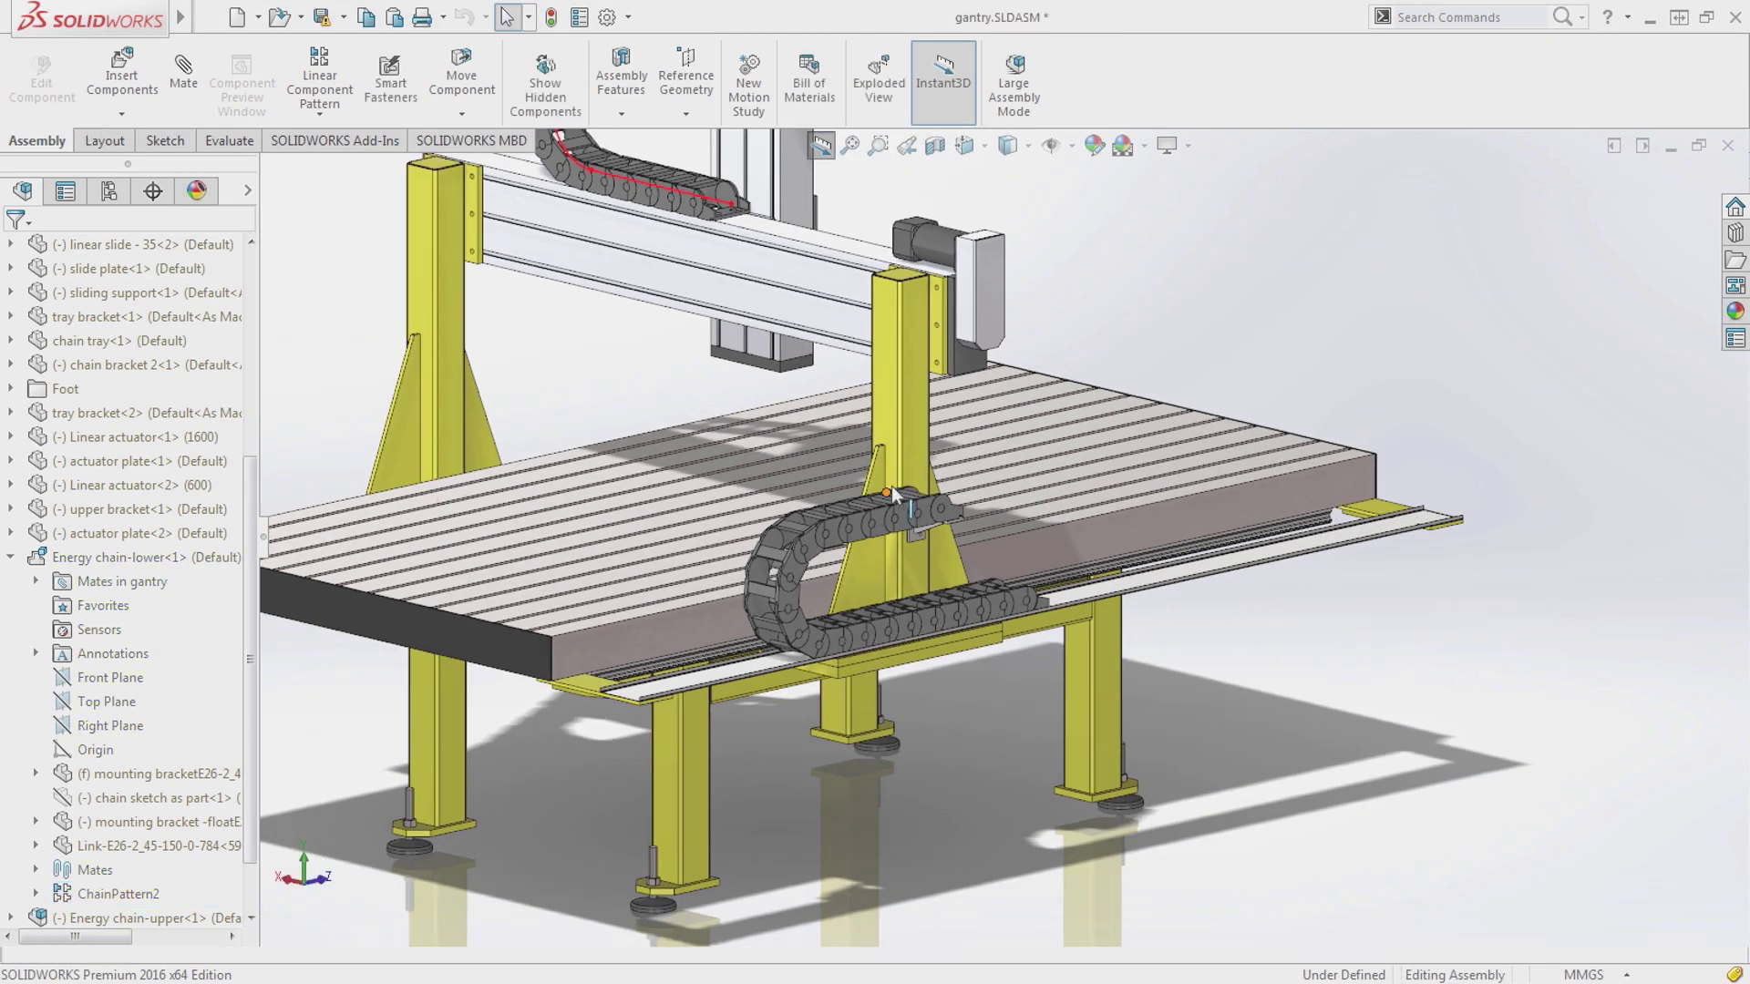
drag(906, 391, 872, 460)
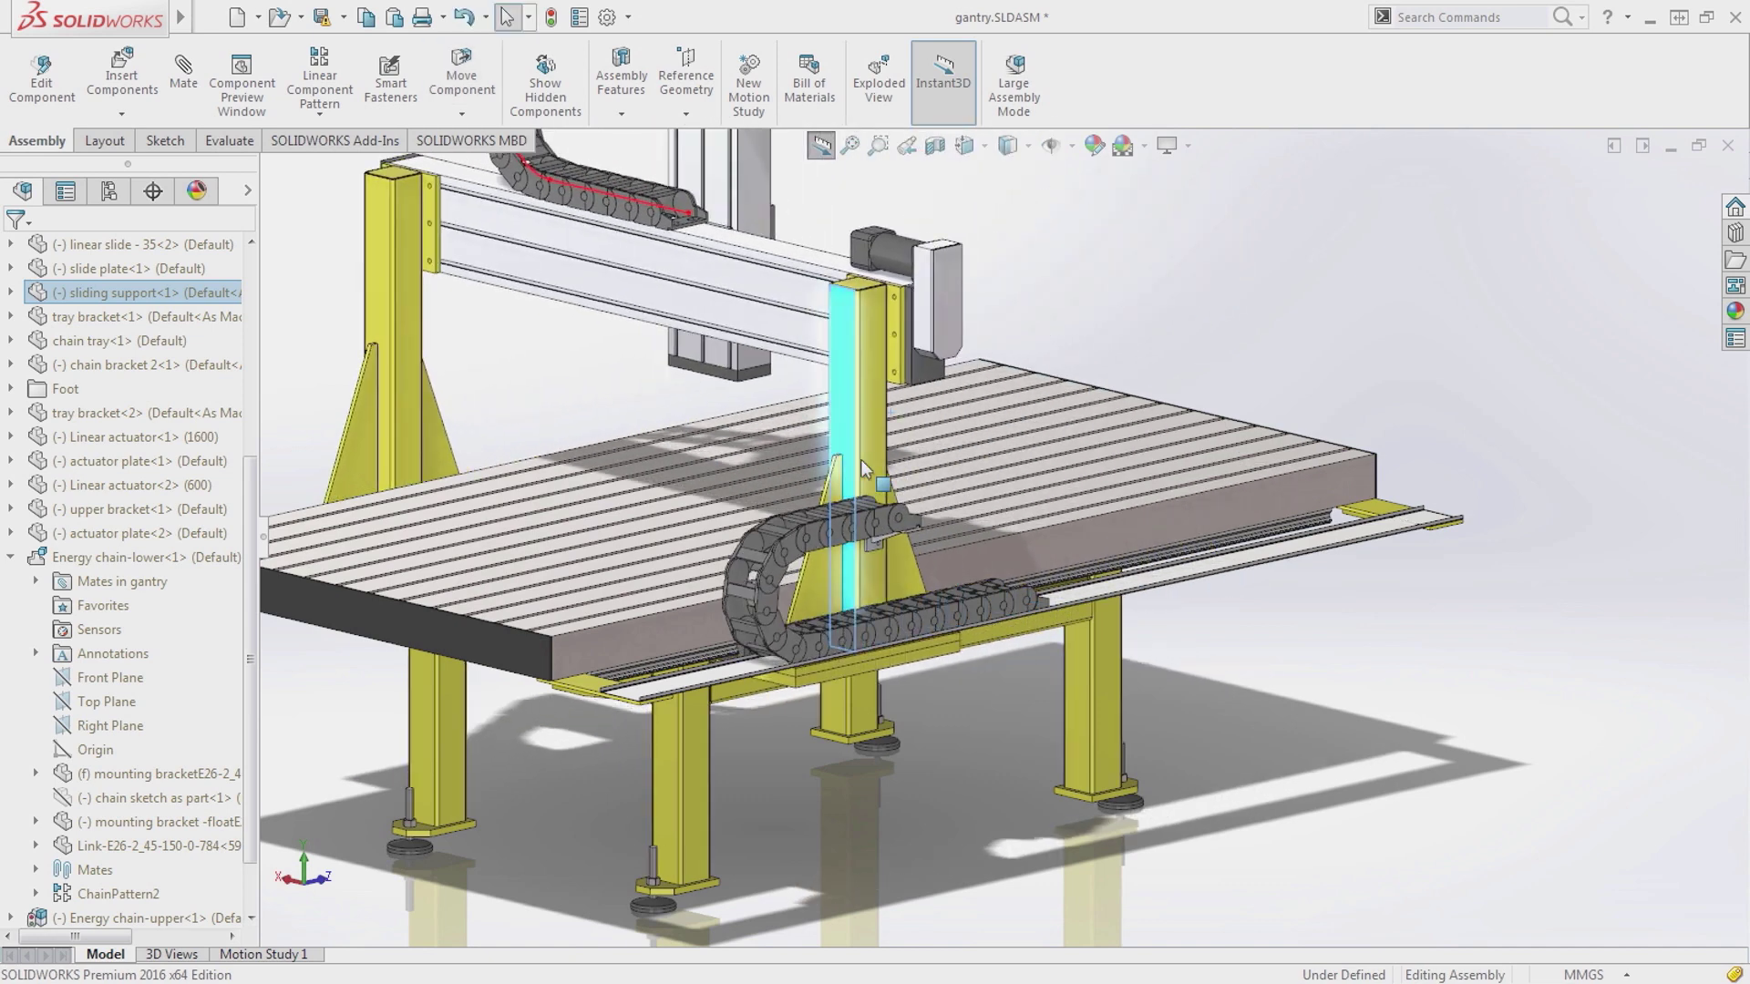
Step: Rotate the robot's base joint and swing its upper arm into a new reaching pose
drag(988, 667, 928, 566)
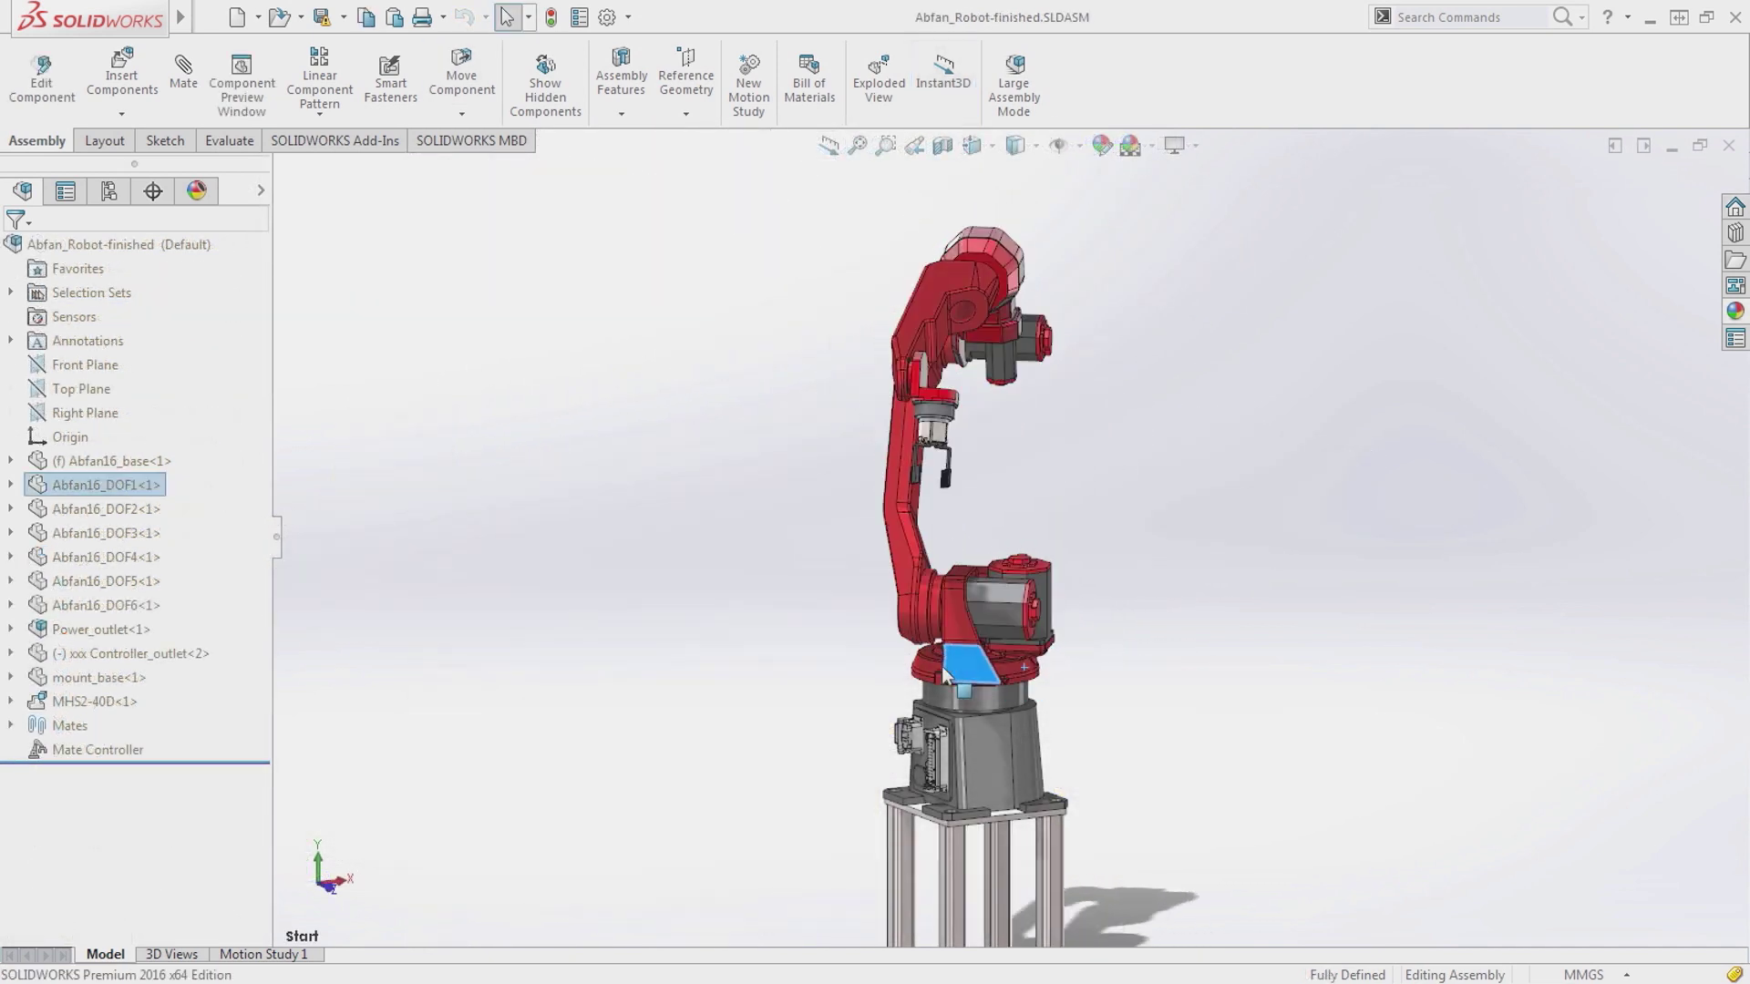
drag(931, 434, 870, 429)
click(666, 609)
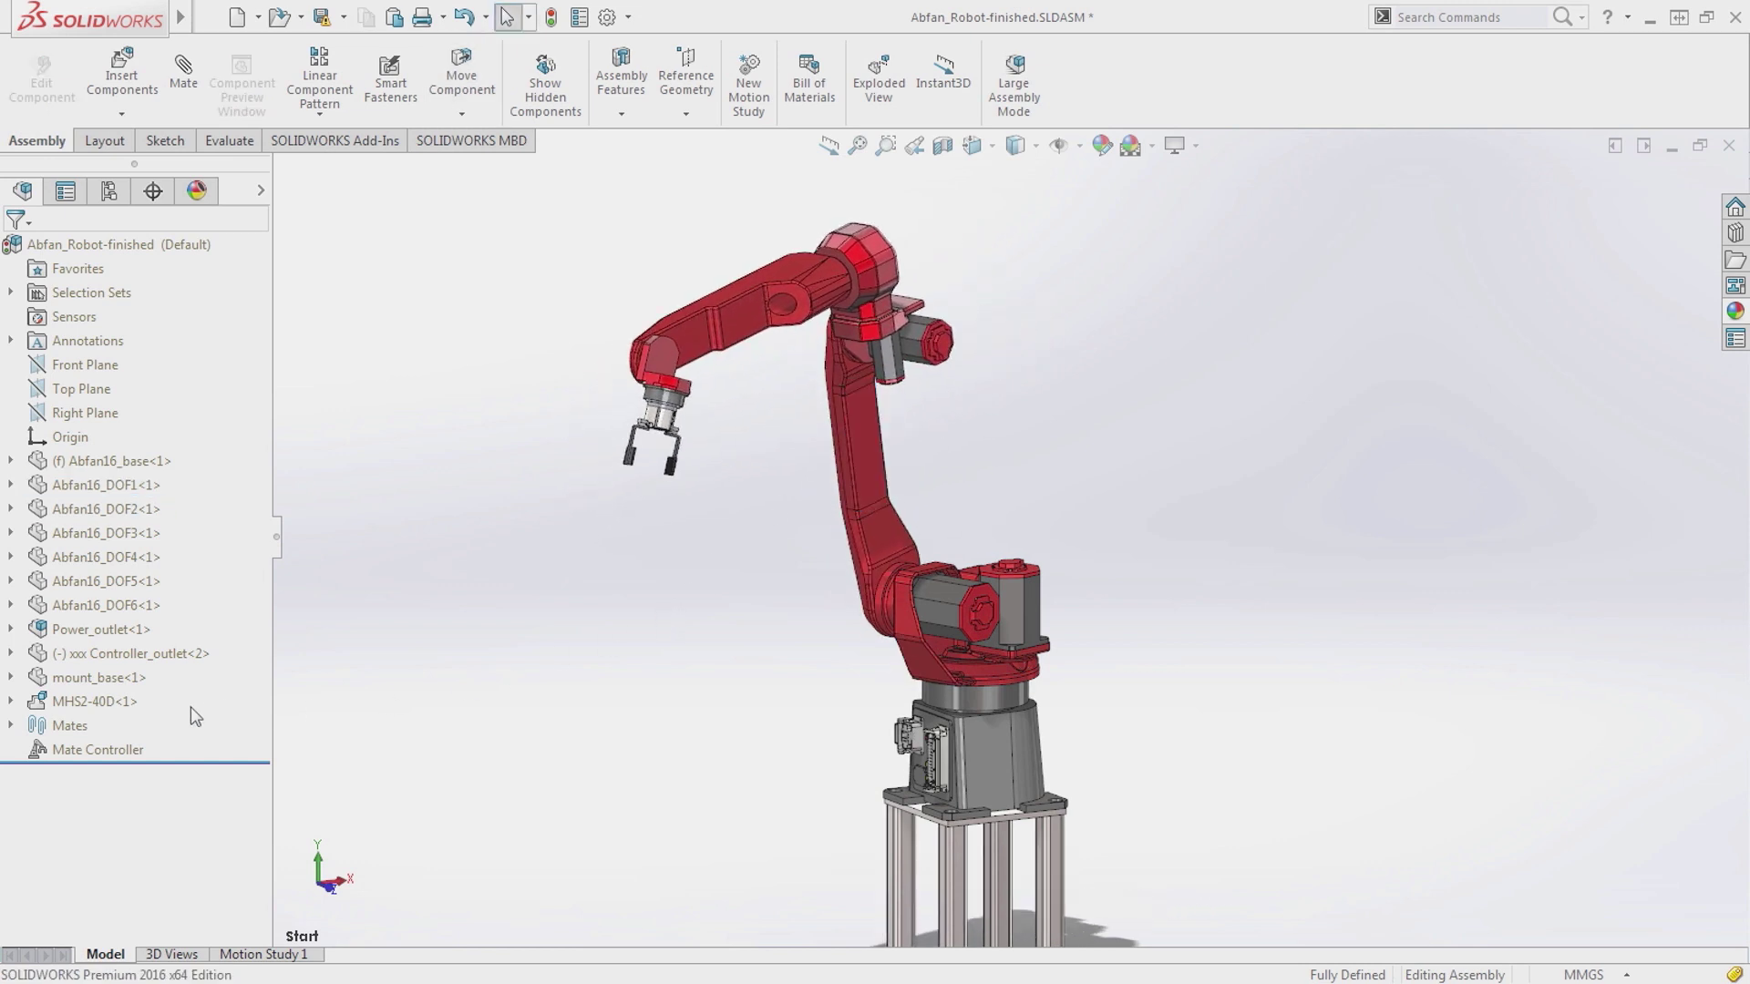
Step: In the Mate Controller, move the robot to Pick-up, then to Move to drop pos
click(125, 749)
click(139, 716)
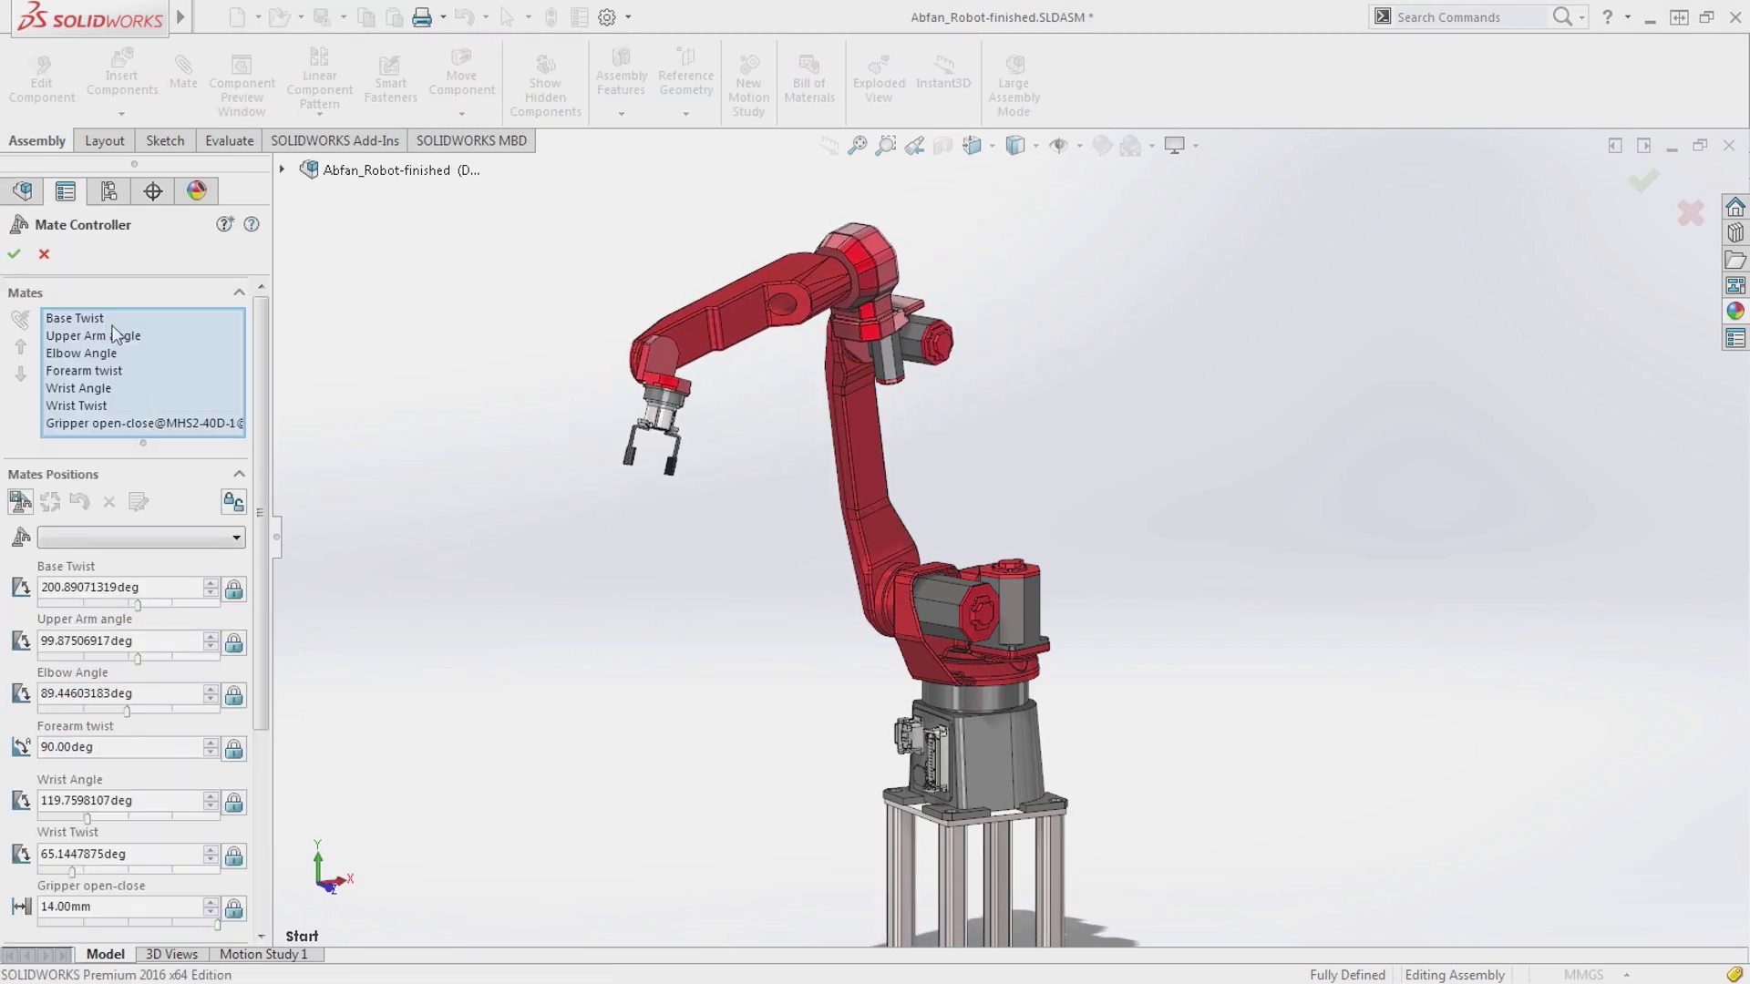
click(108, 371)
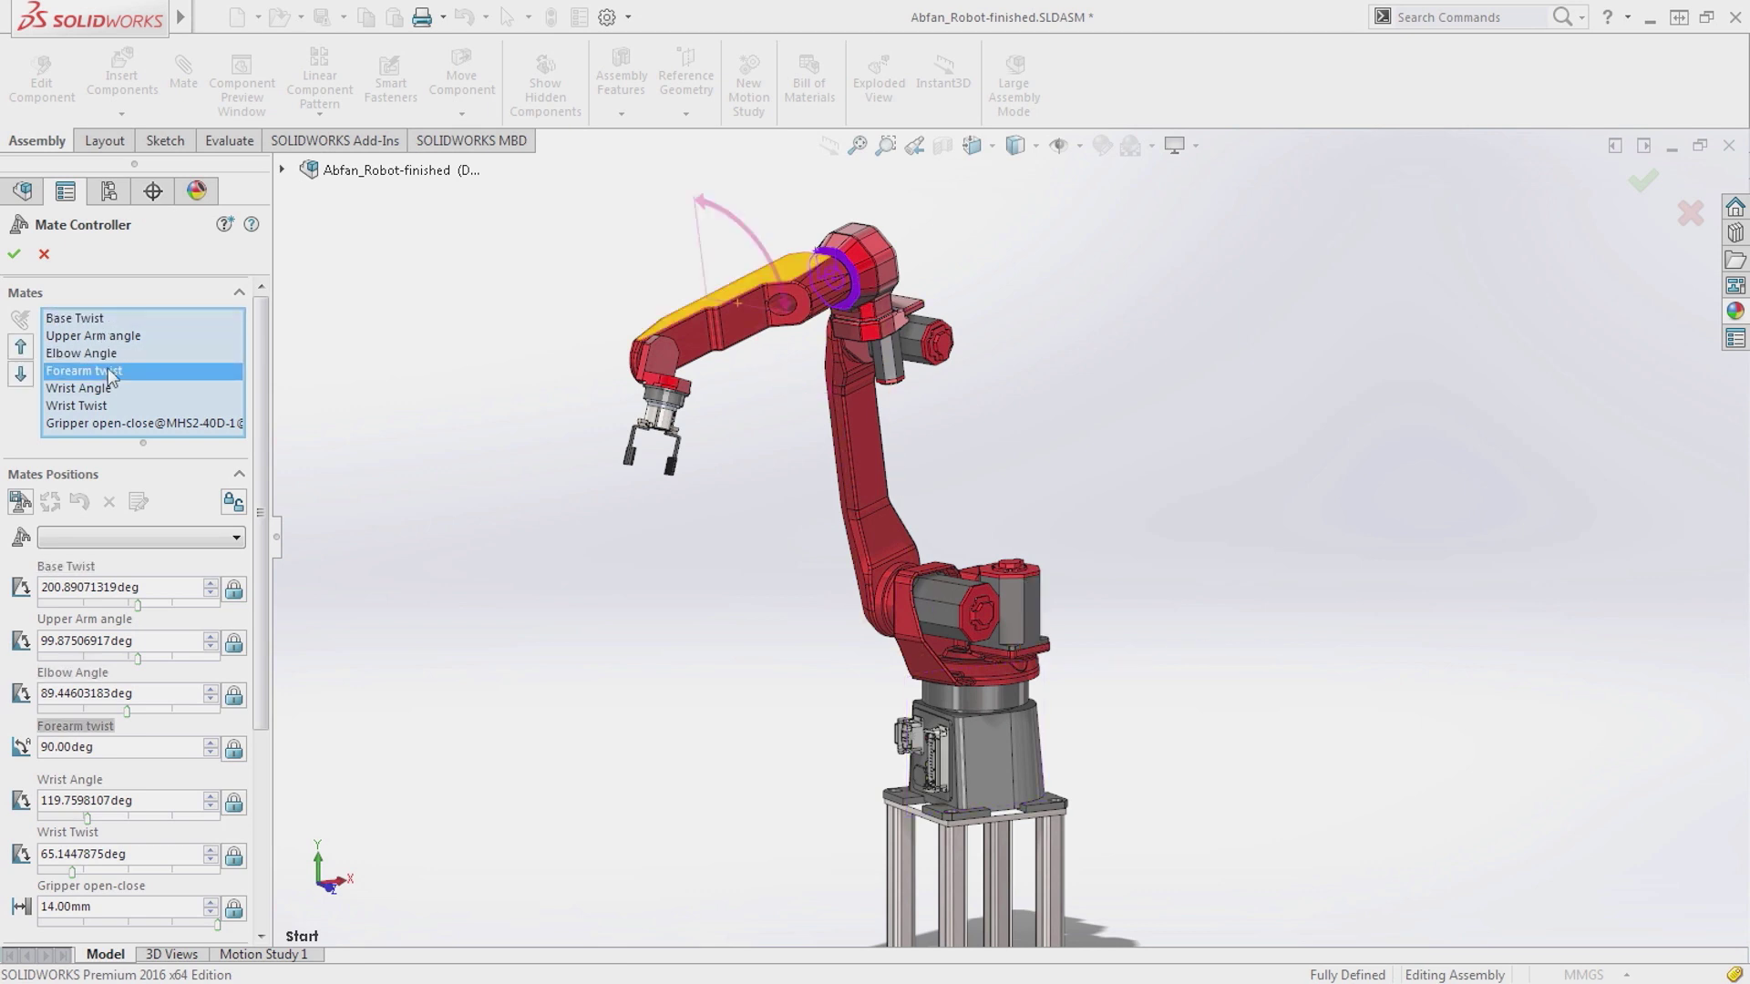
click(135, 538)
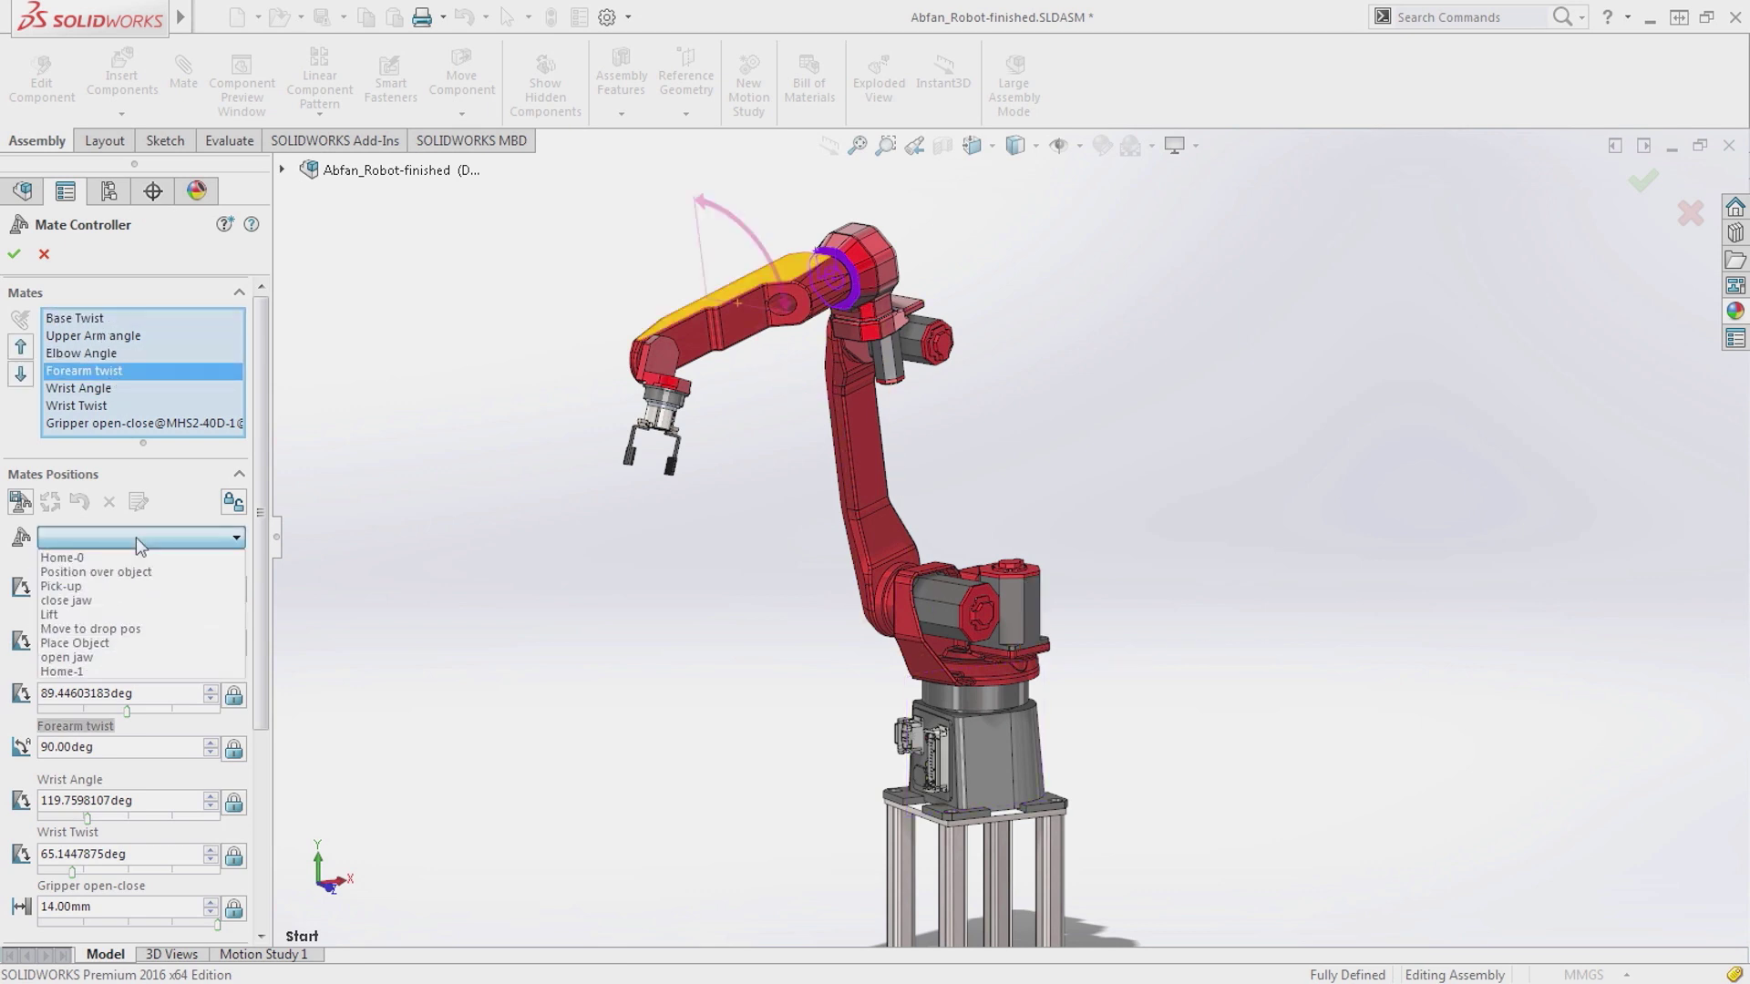
click(128, 587)
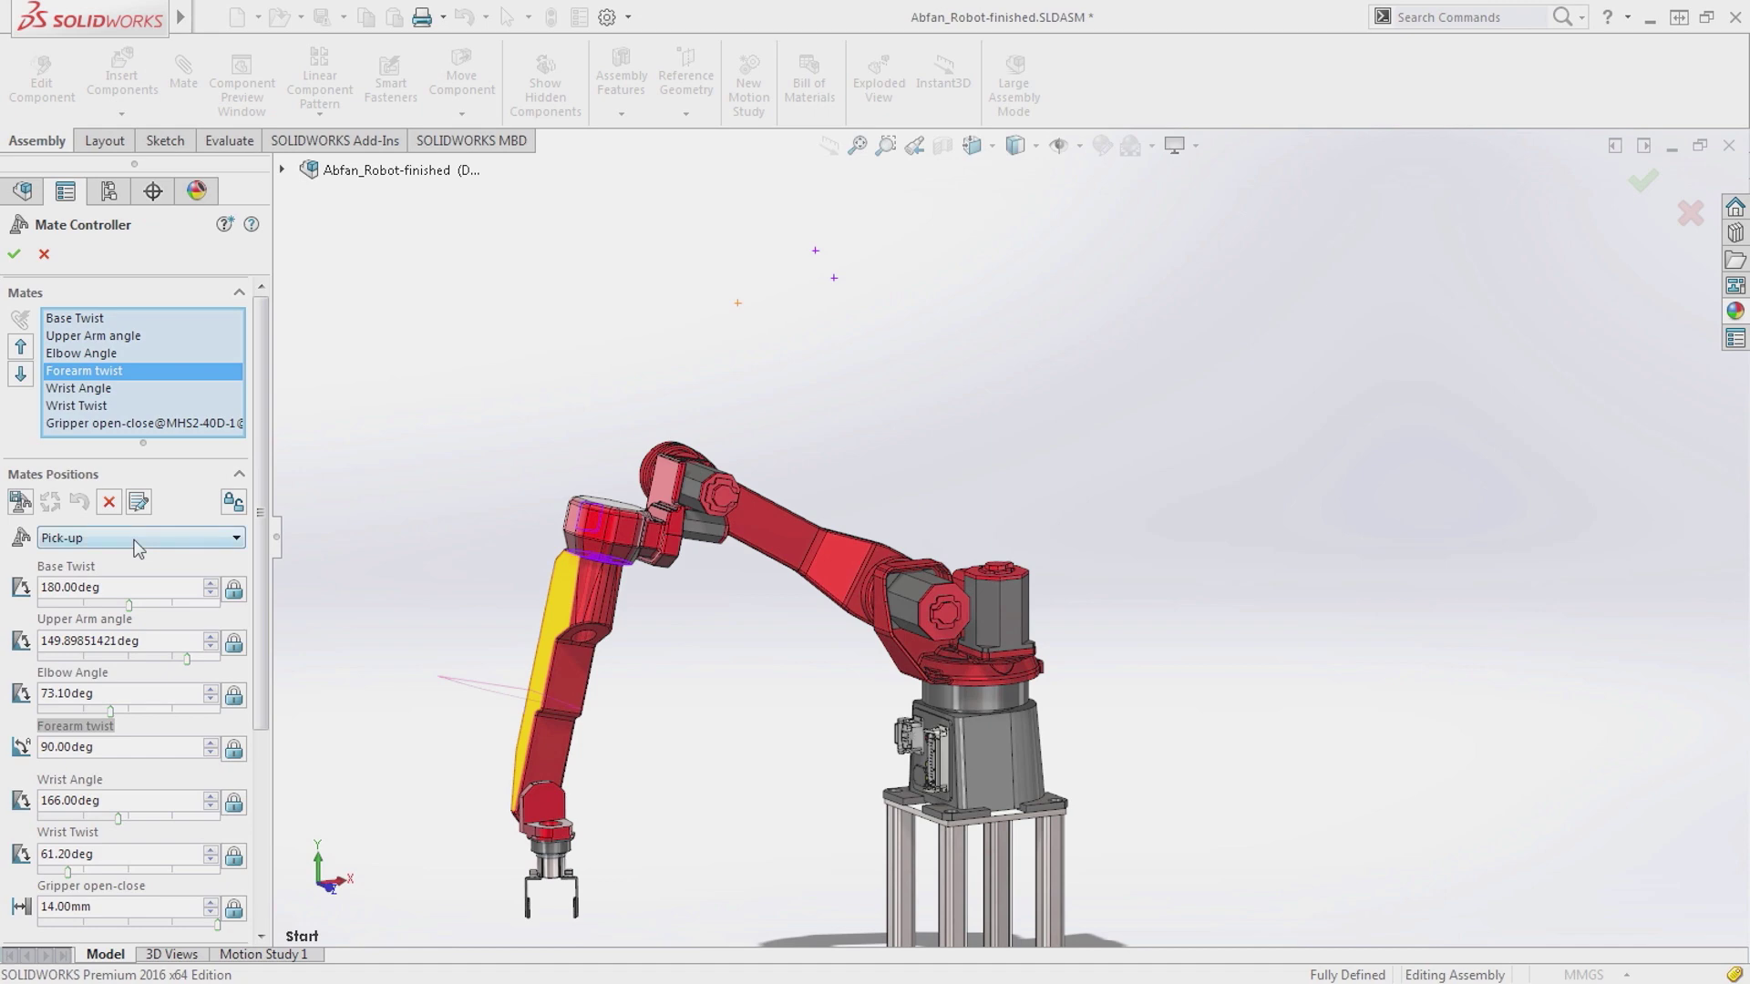
click(136, 539)
click(126, 634)
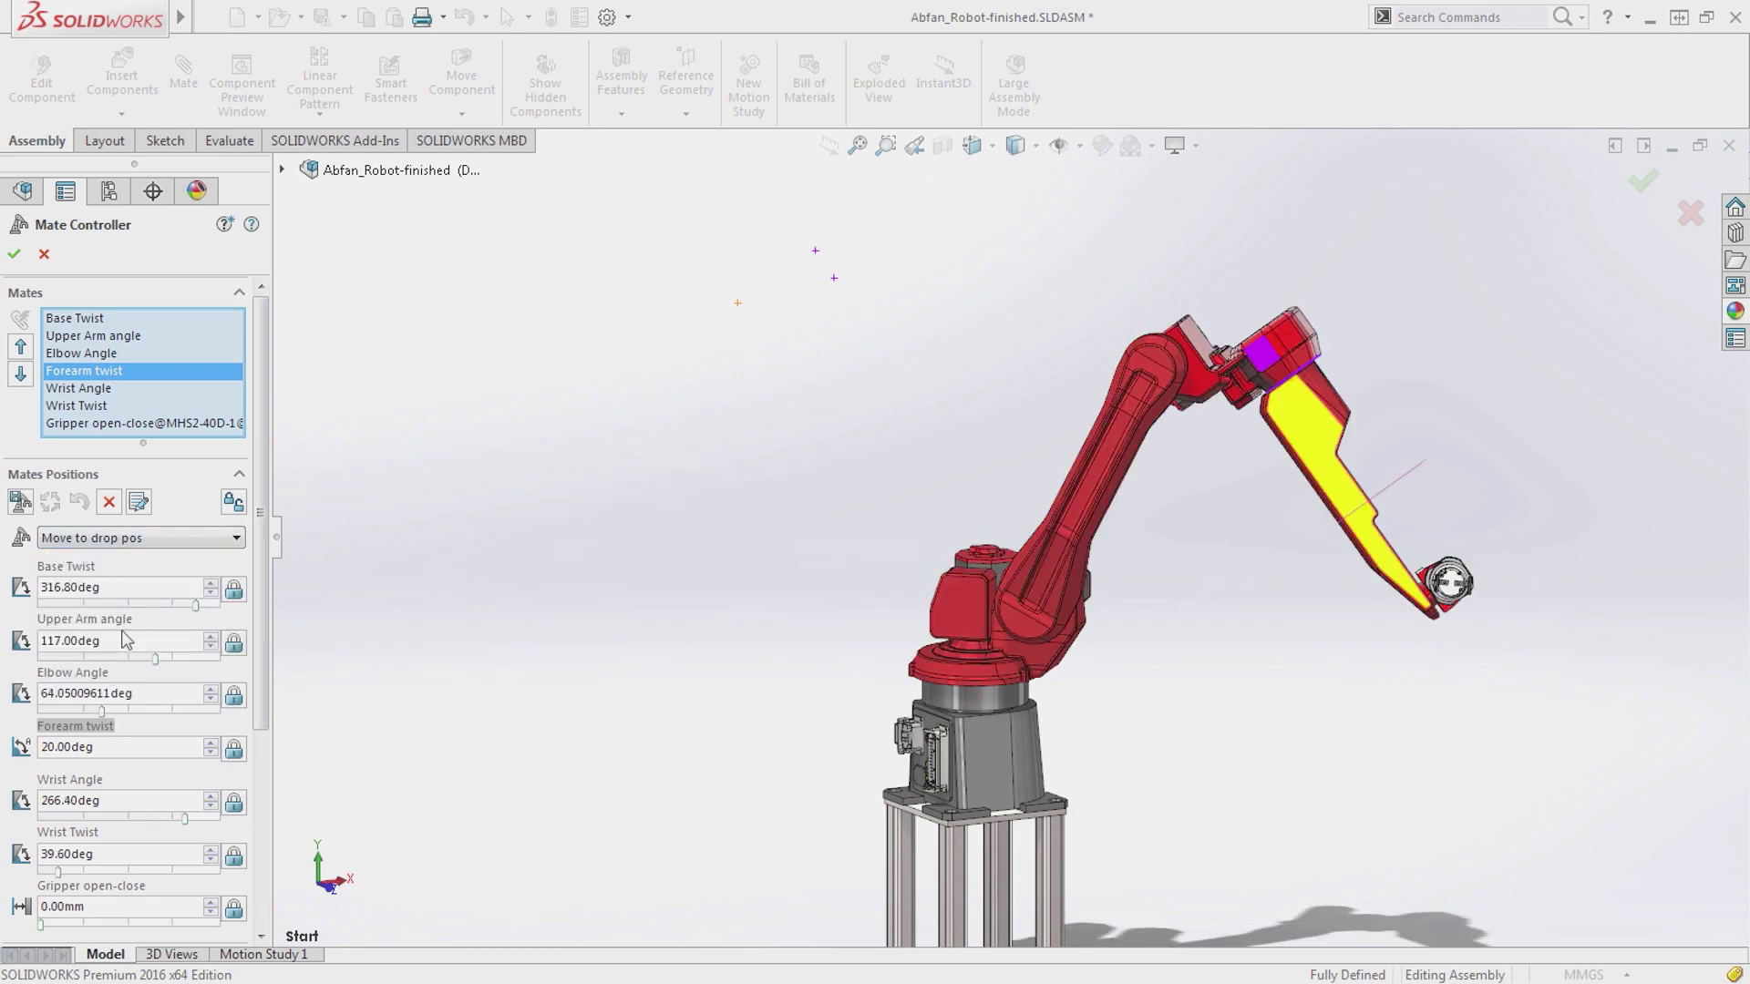
Step: Adjust Base Twist, lock Upper Arm and Elbow Angle mates, drag the forearm, and play the animation
mouse_move(195, 605)
mouse_down()
mouse_move(124, 607)
mouse_move(193, 605)
mouse_up()
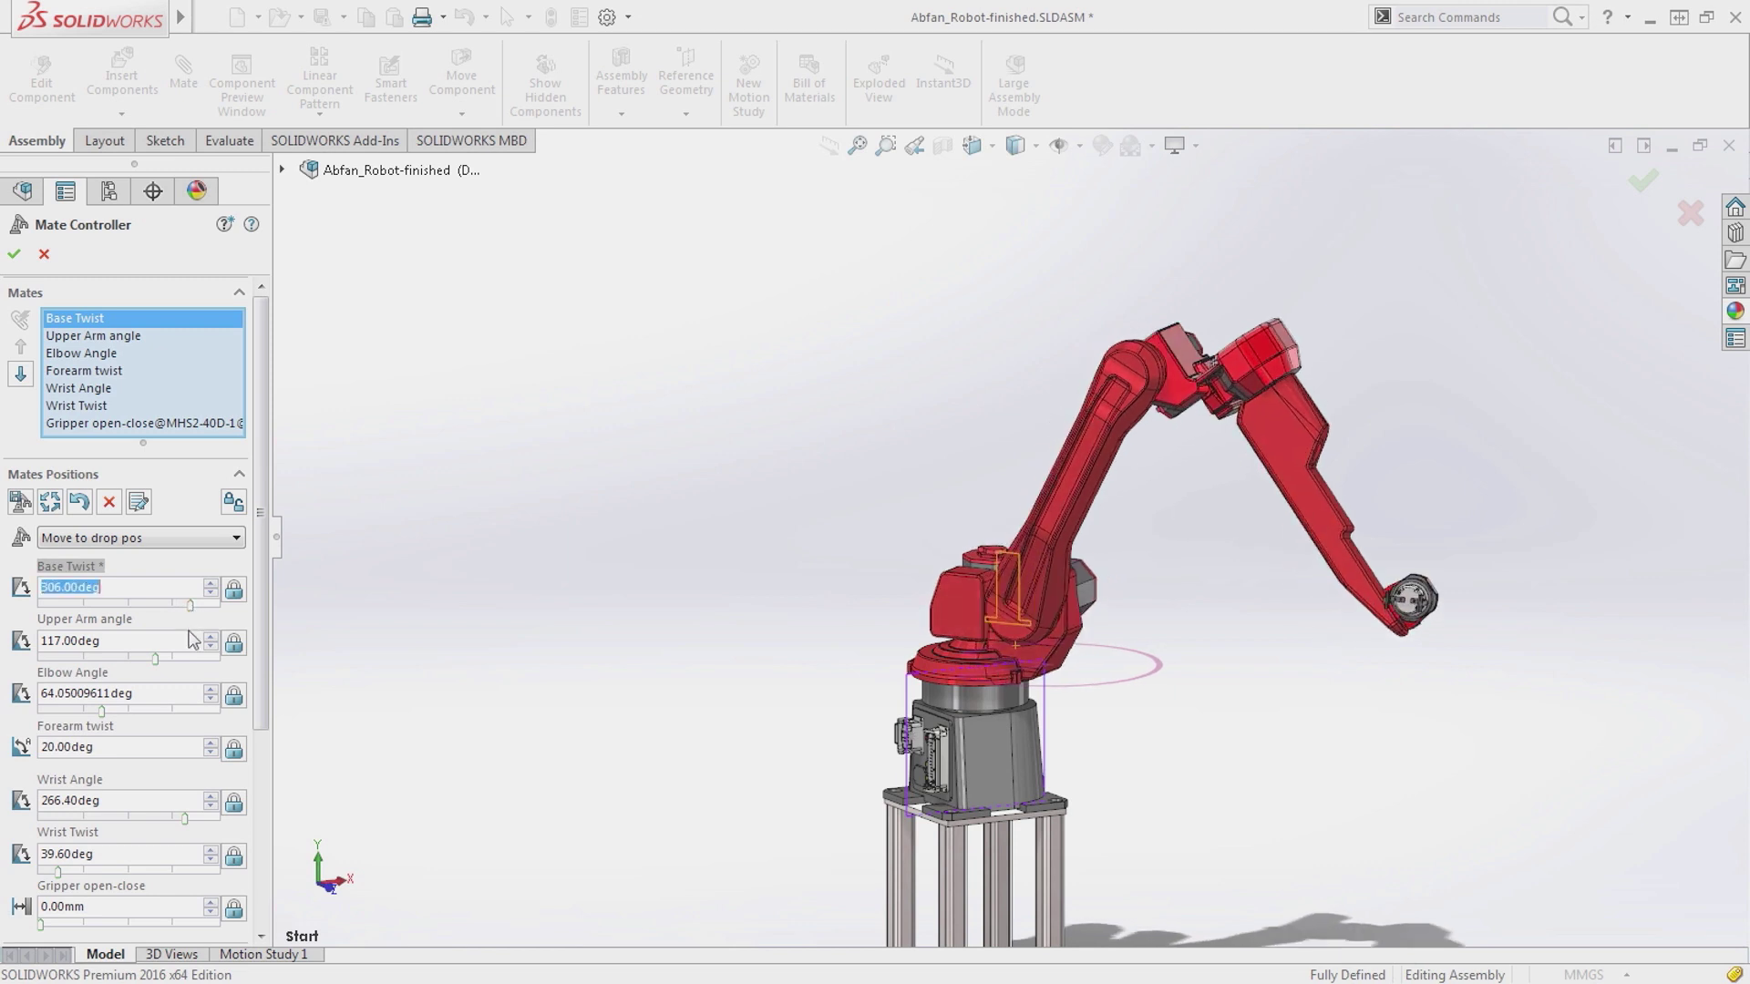
click(234, 642)
click(234, 695)
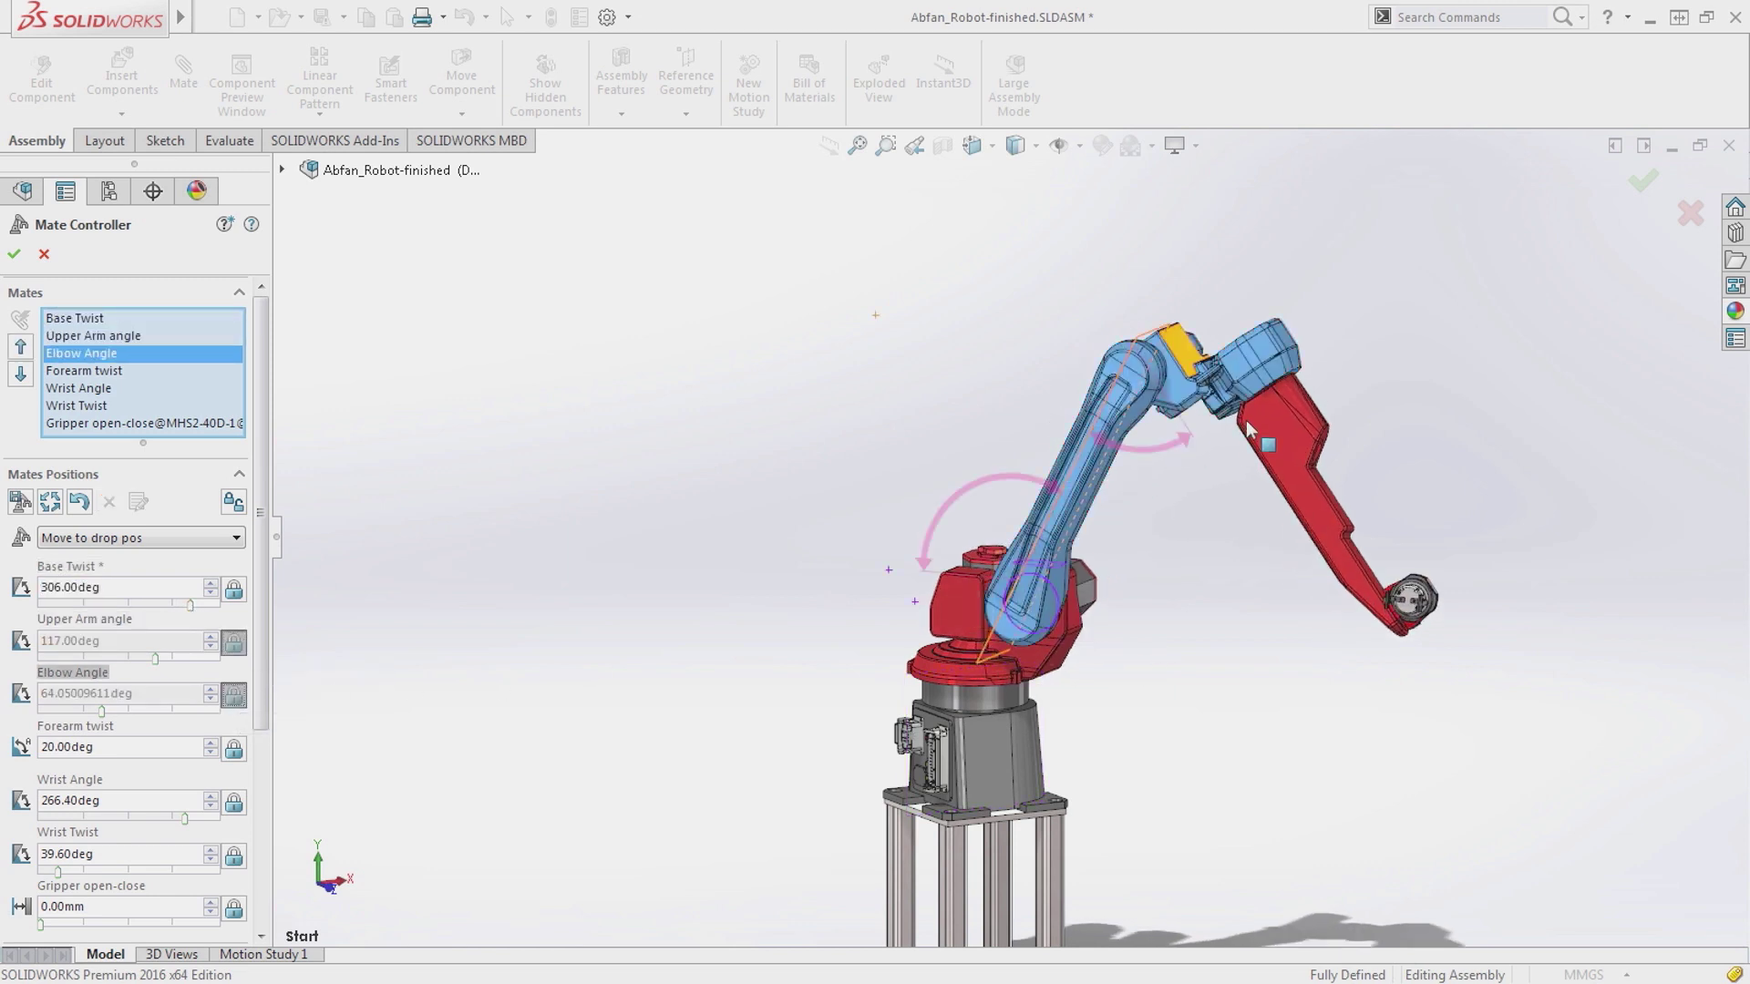
drag(1260, 458, 1333, 583)
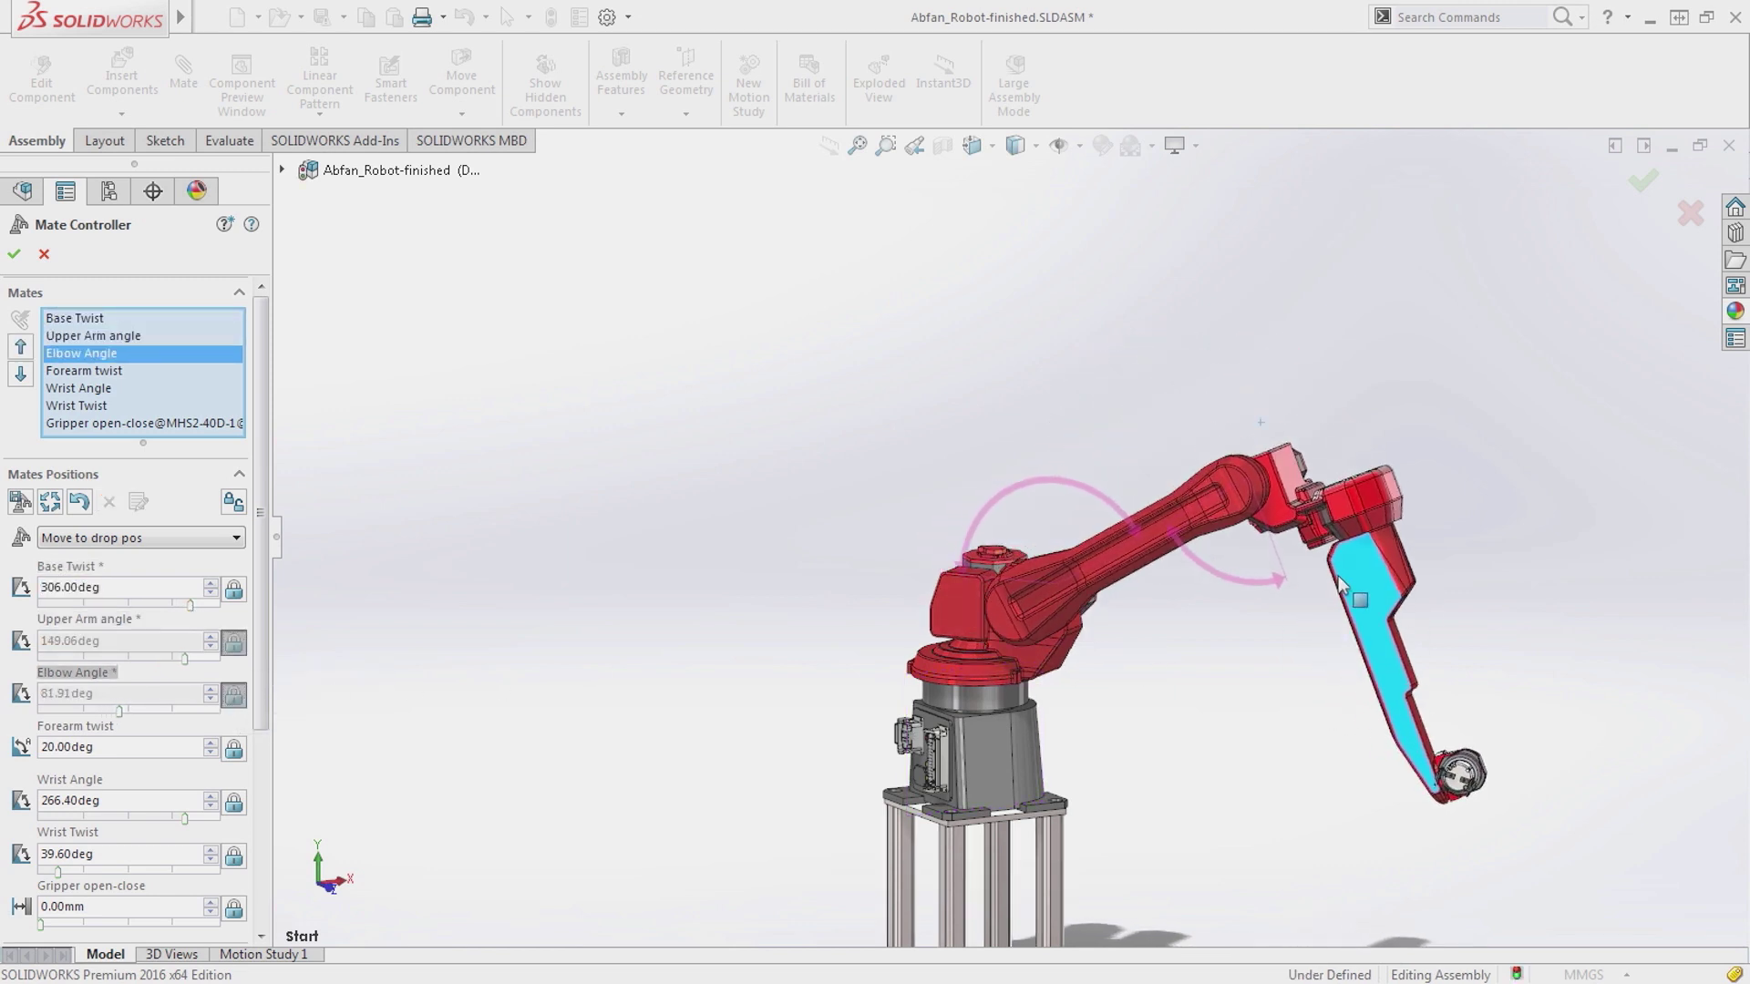
drag(266, 665, 252, 871)
click(23, 875)
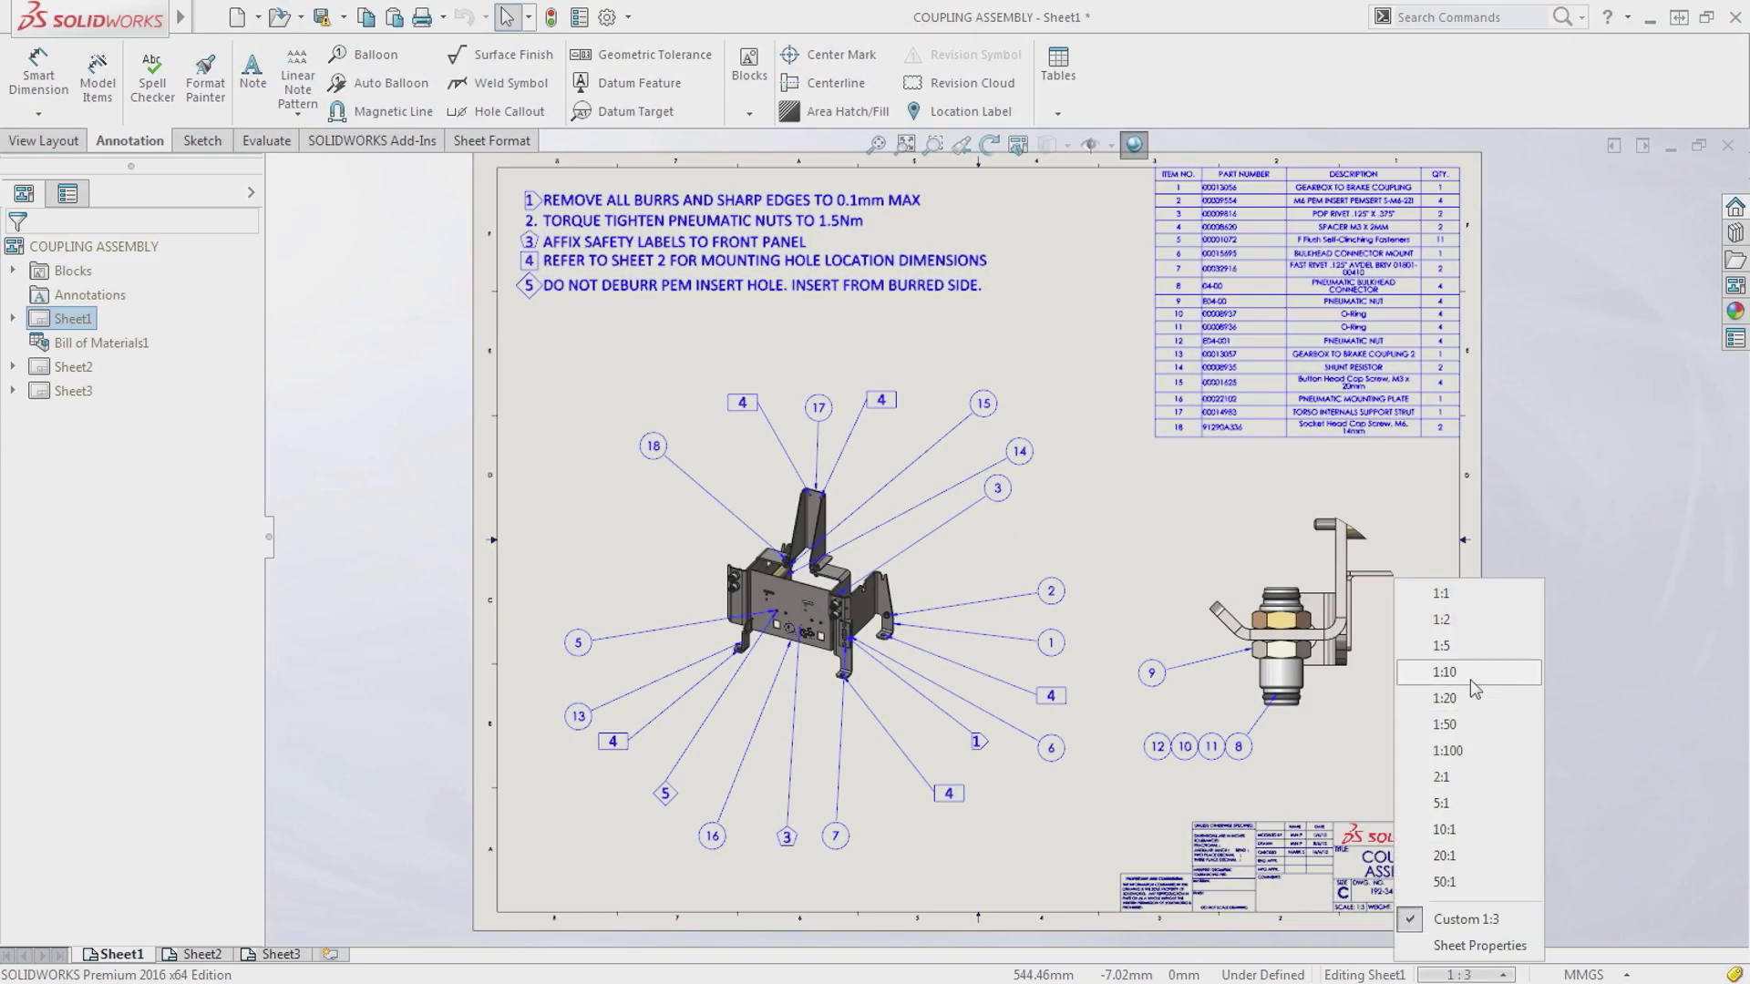
Step: Set the sheet scale to 1:2 and sort the side view's balloon stack to read 12 down to 8
click(1462, 623)
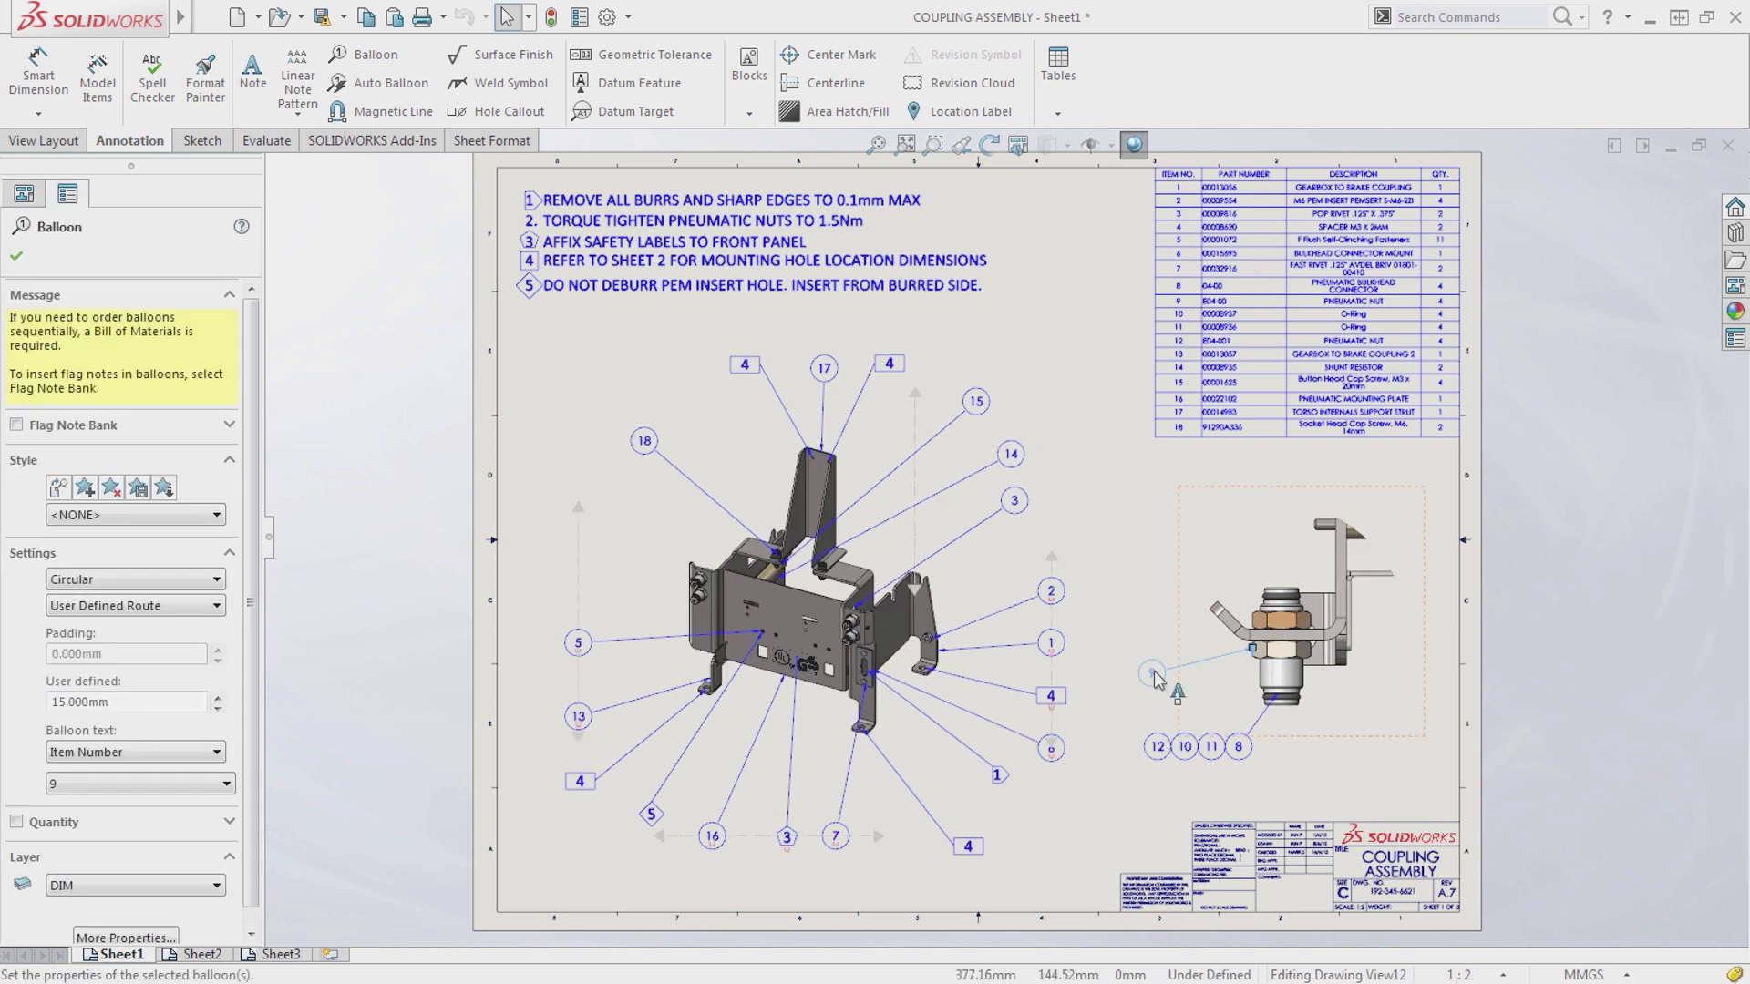
click(1160, 754)
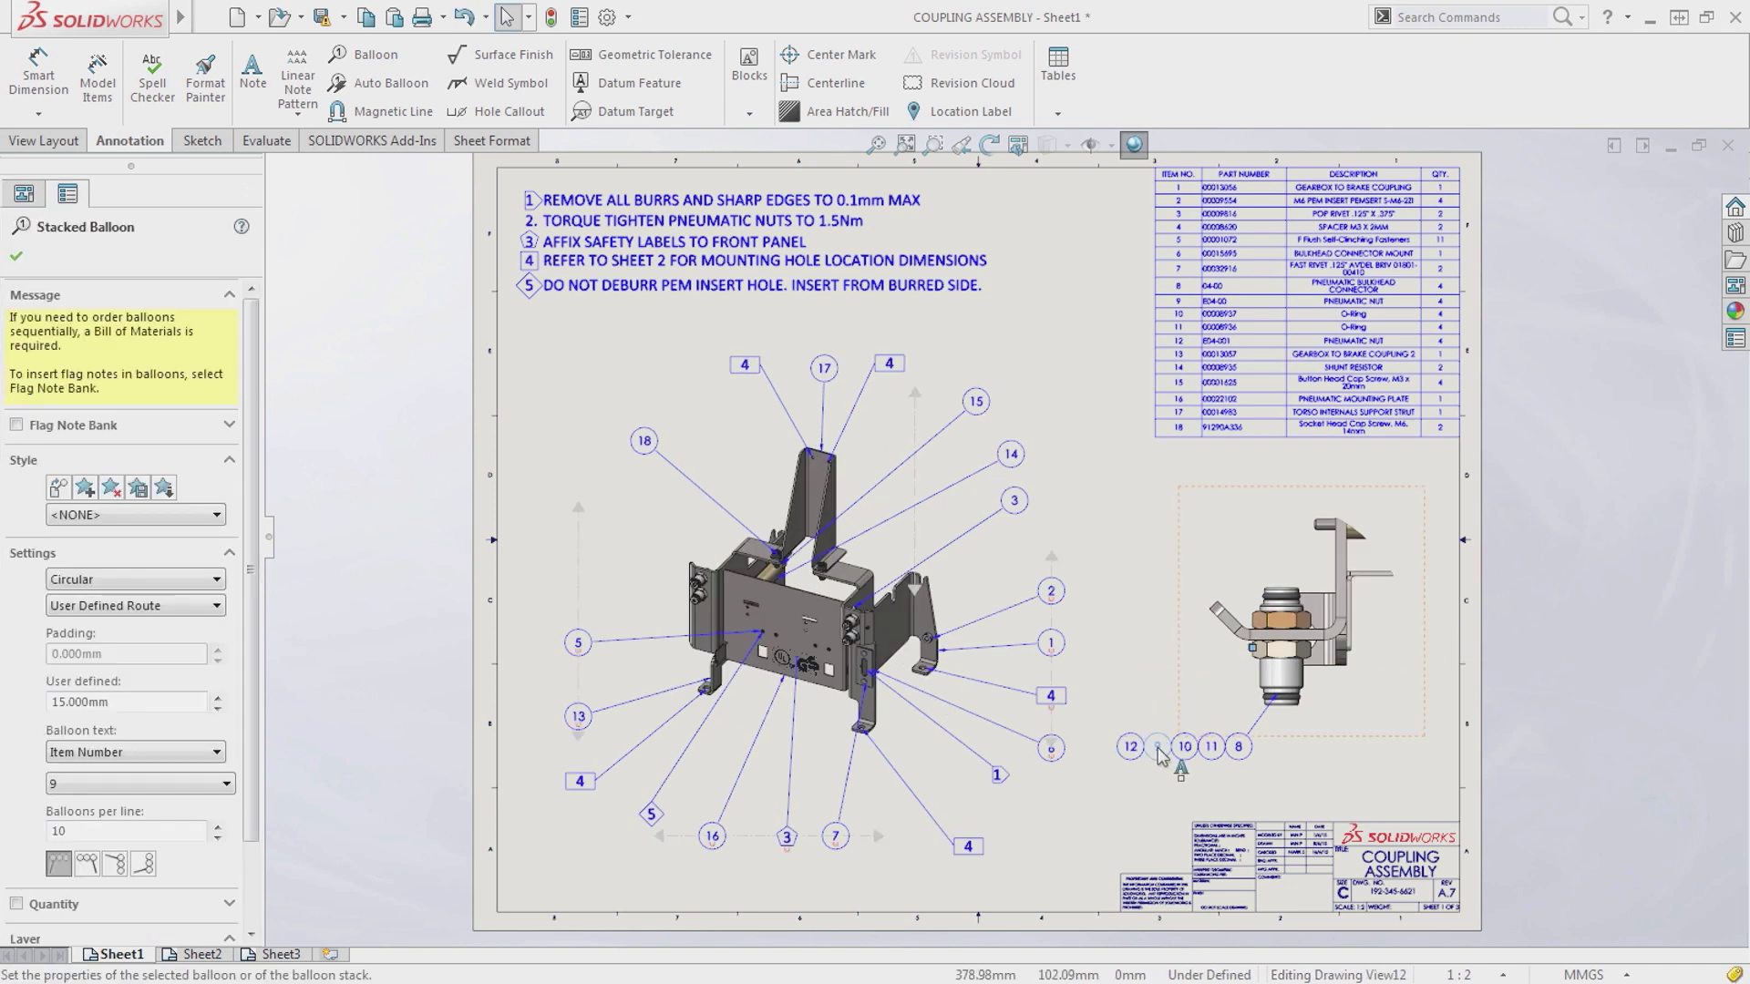
click(1245, 759)
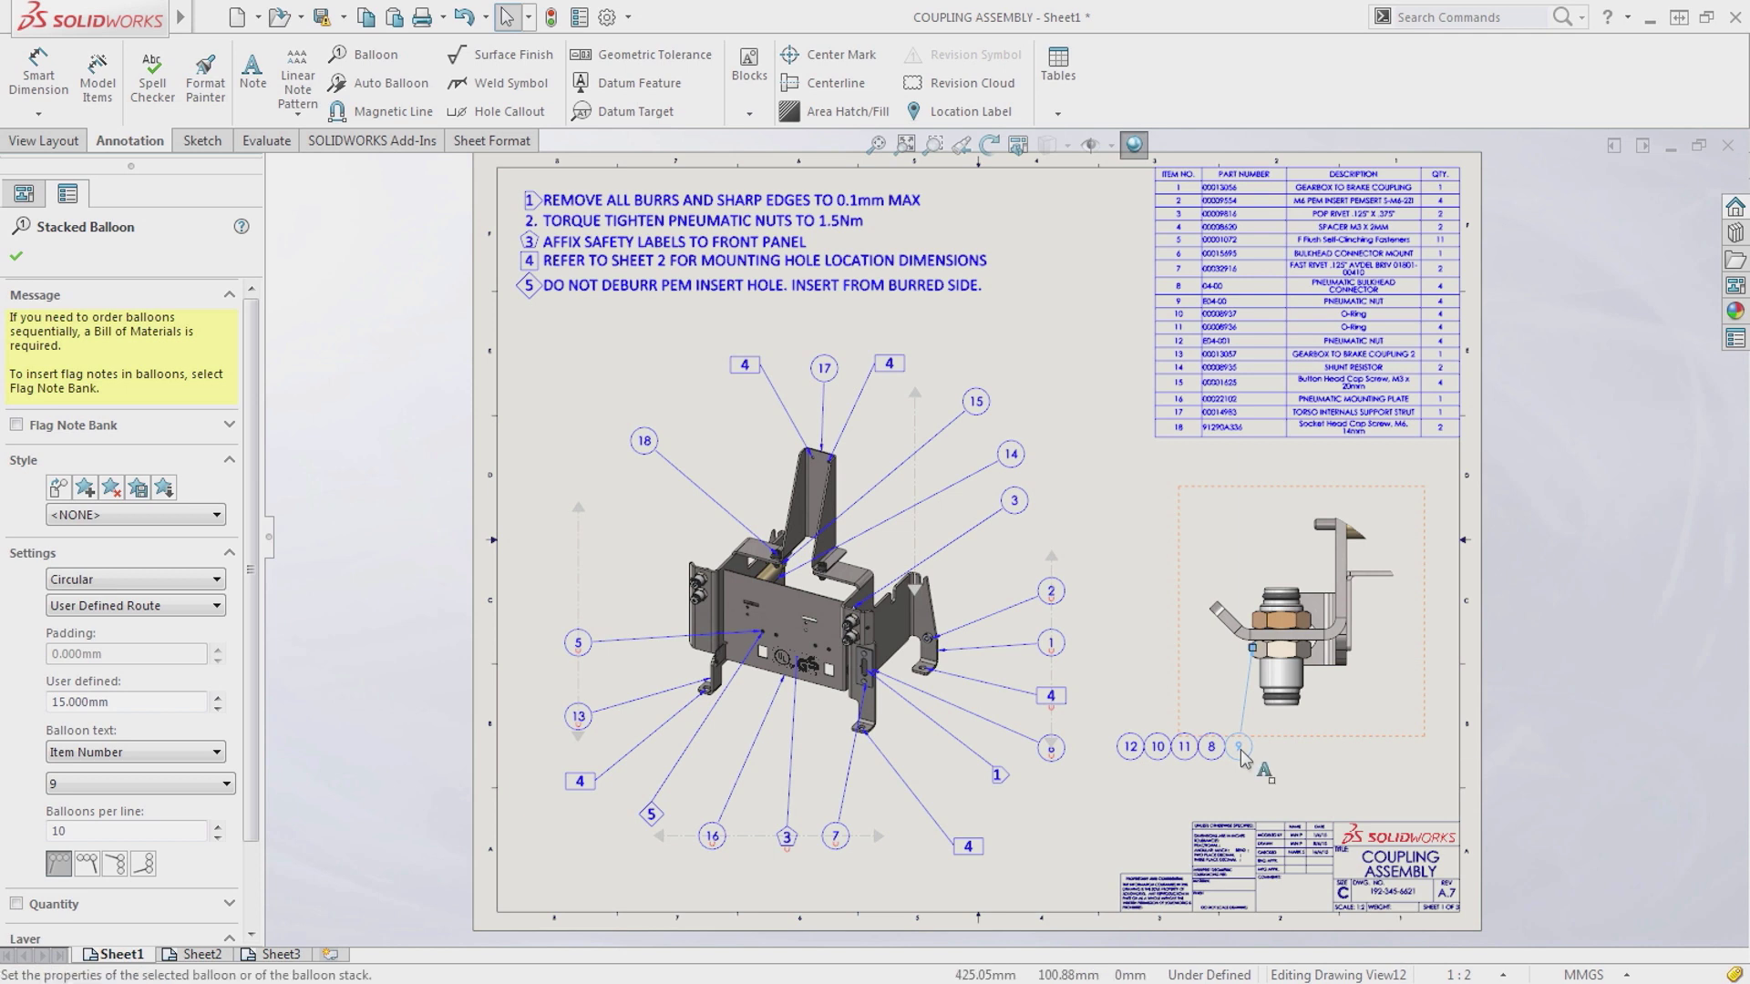
right_click(1243, 757)
click(1312, 568)
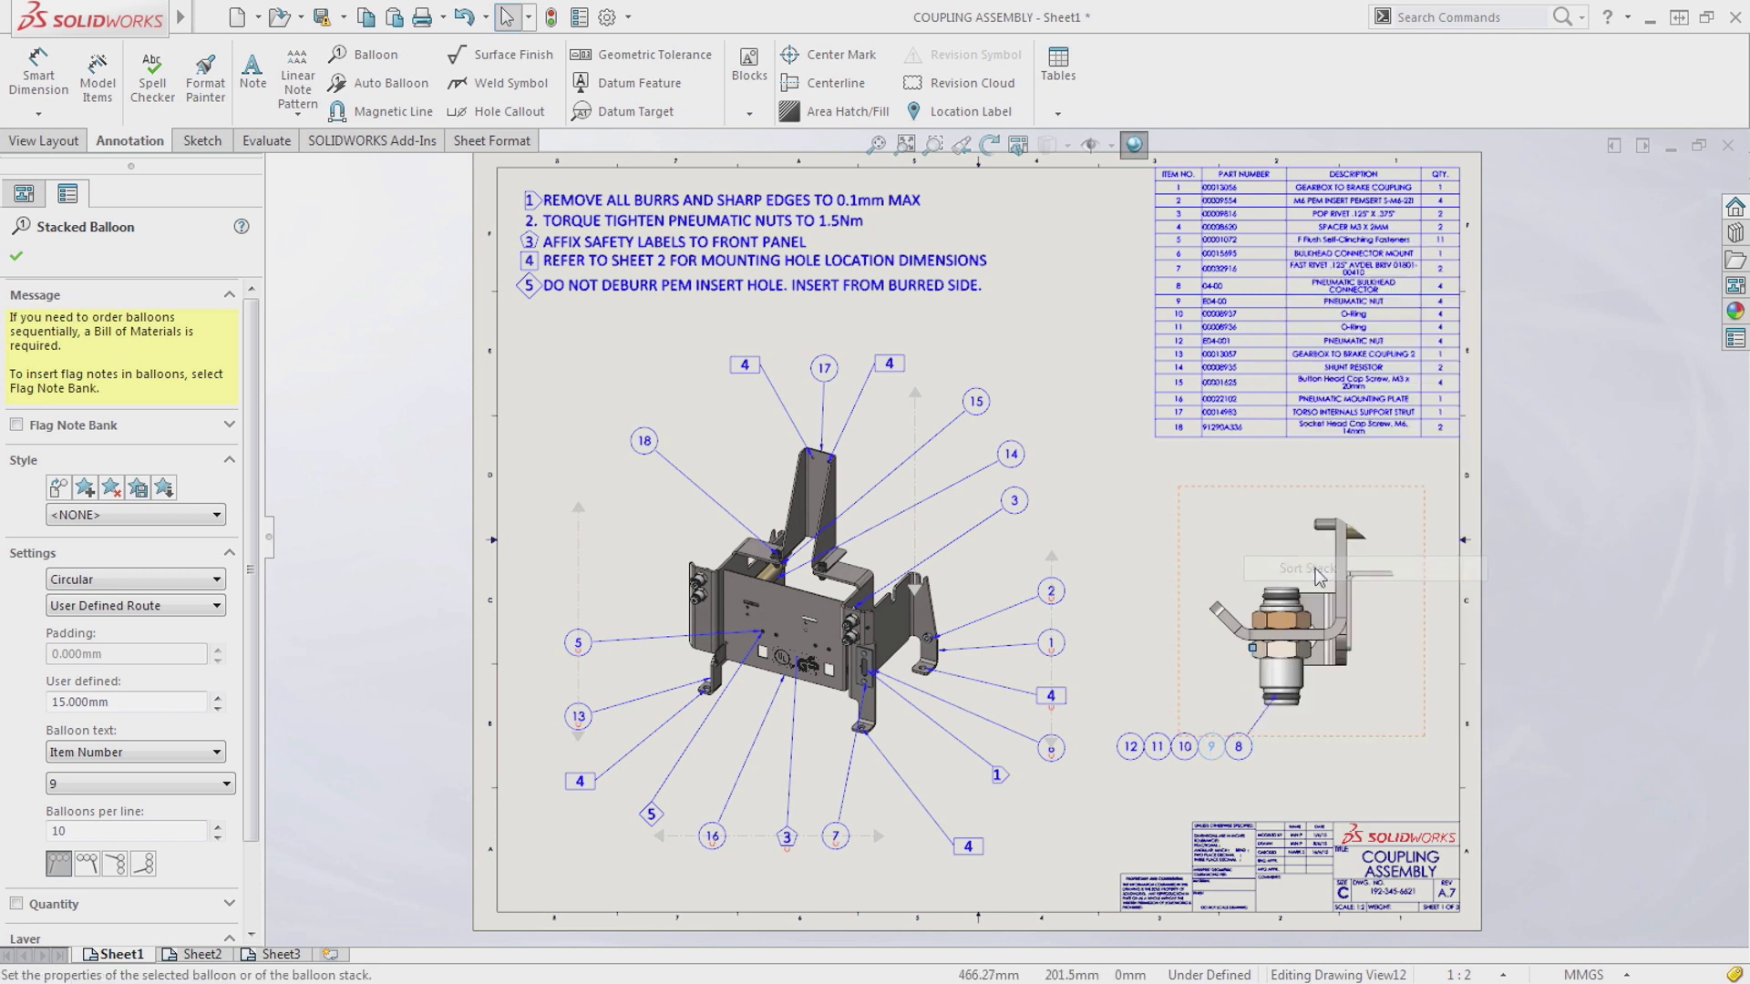
click(1316, 576)
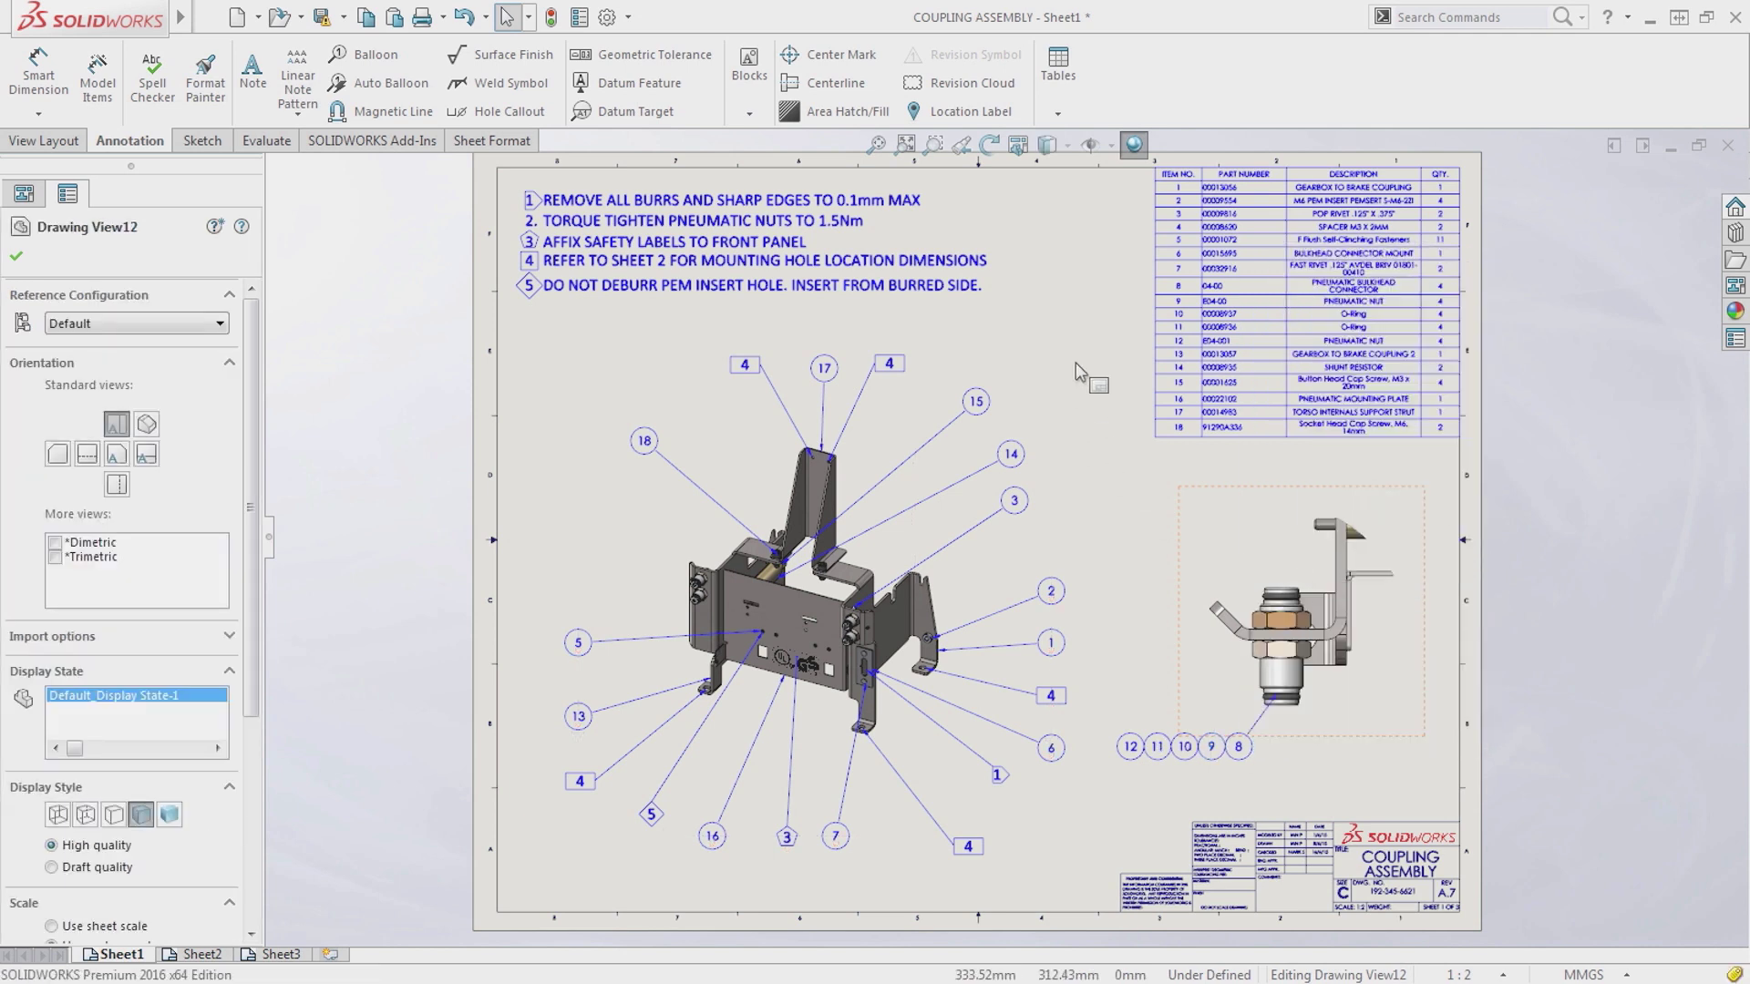
mouse_move(1070, 350)
mouse_down()
mouse_move(1026, 474)
mouse_move(957, 518)
mouse_up()
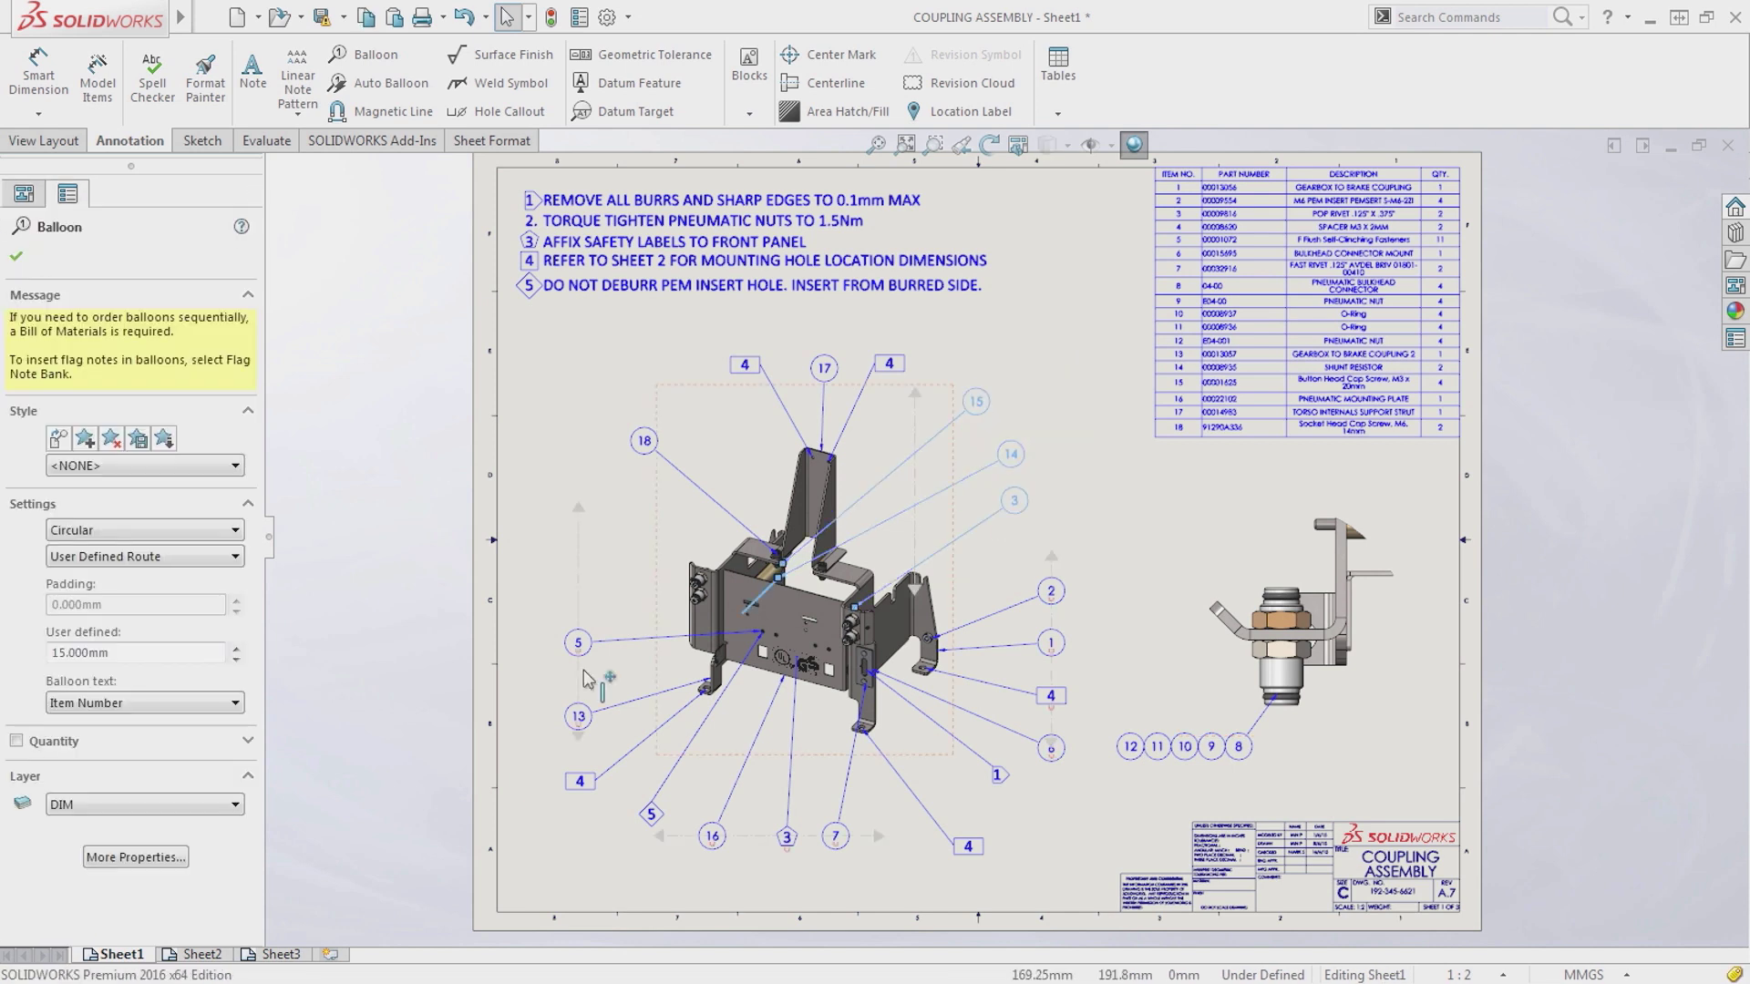
Step: Give balloons 15, 14 and 3 spline leaders, then check balloon 3's curved leader
click(155, 858)
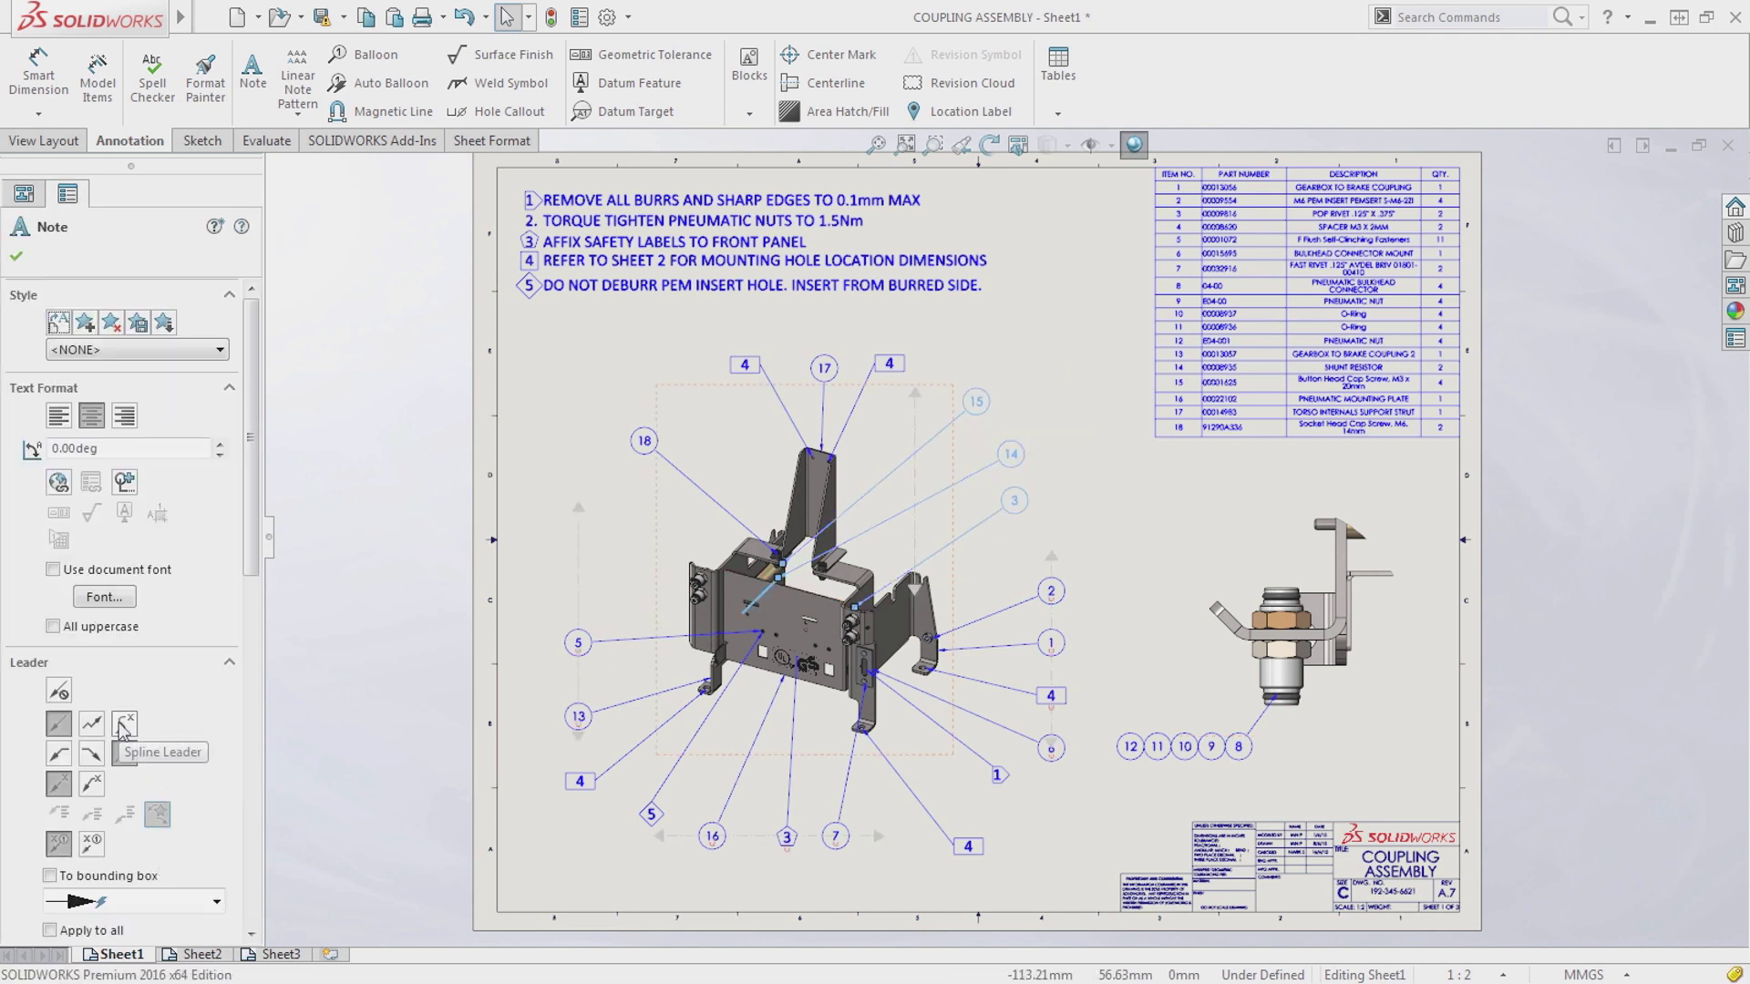
click(124, 724)
key(Escape)
click(968, 557)
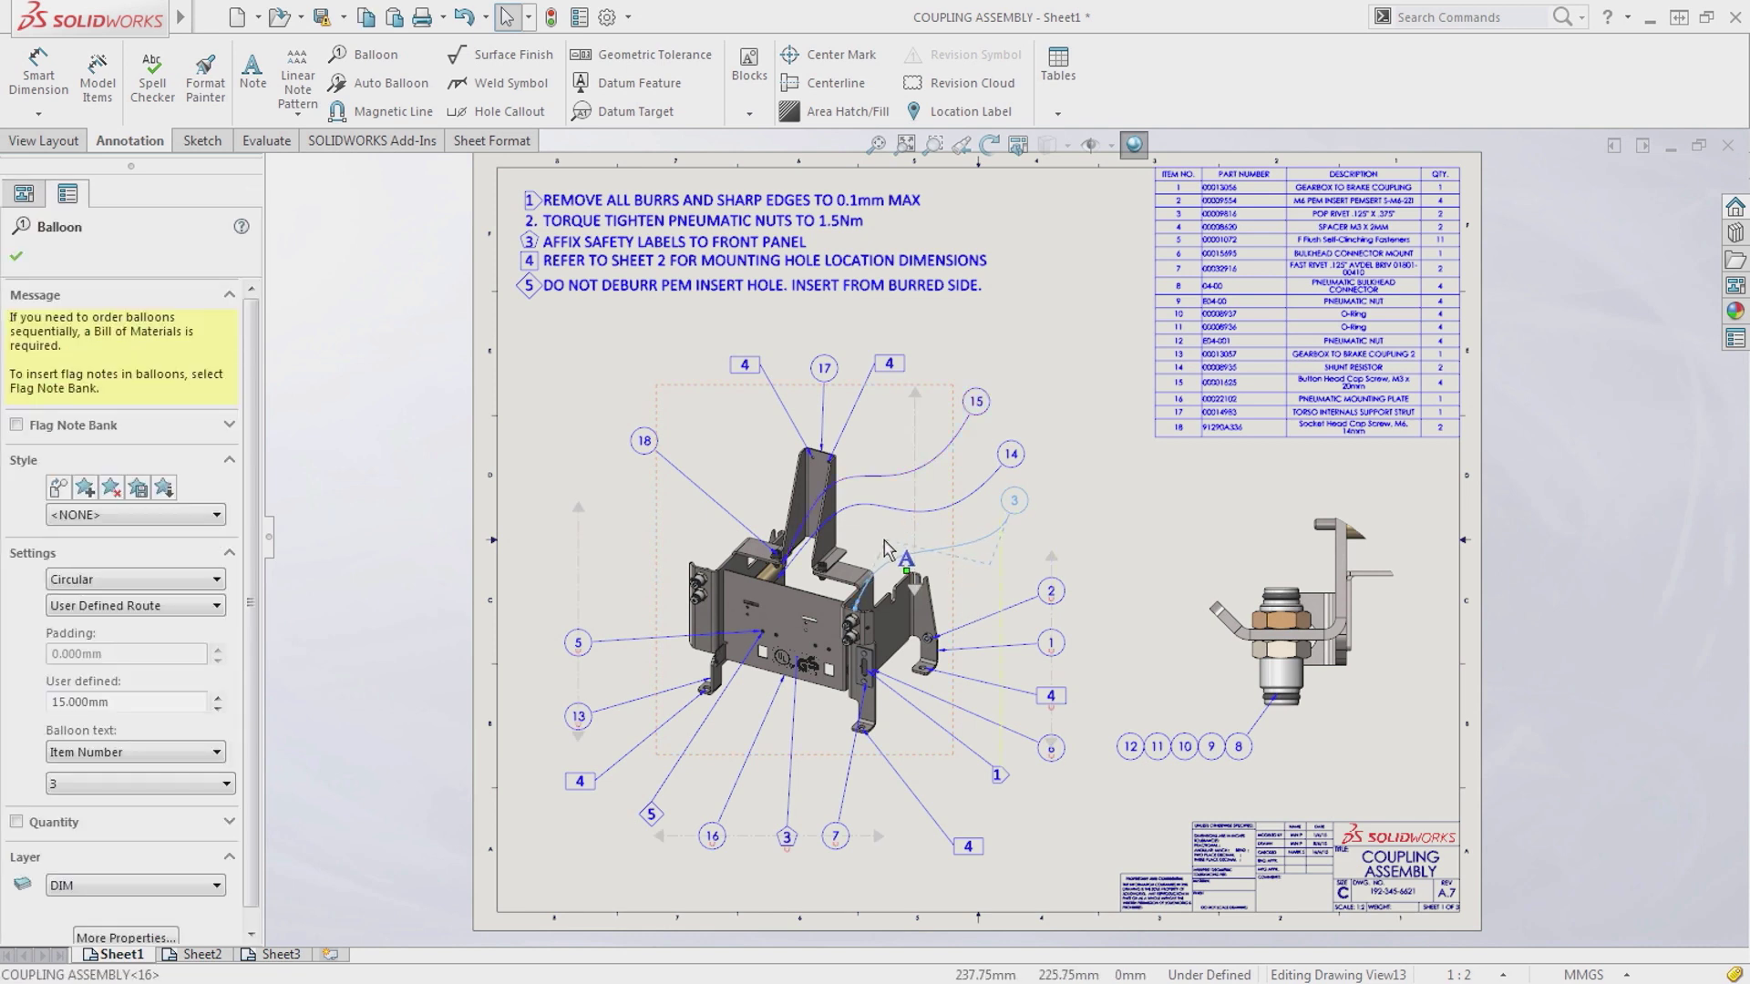
key(Escape)
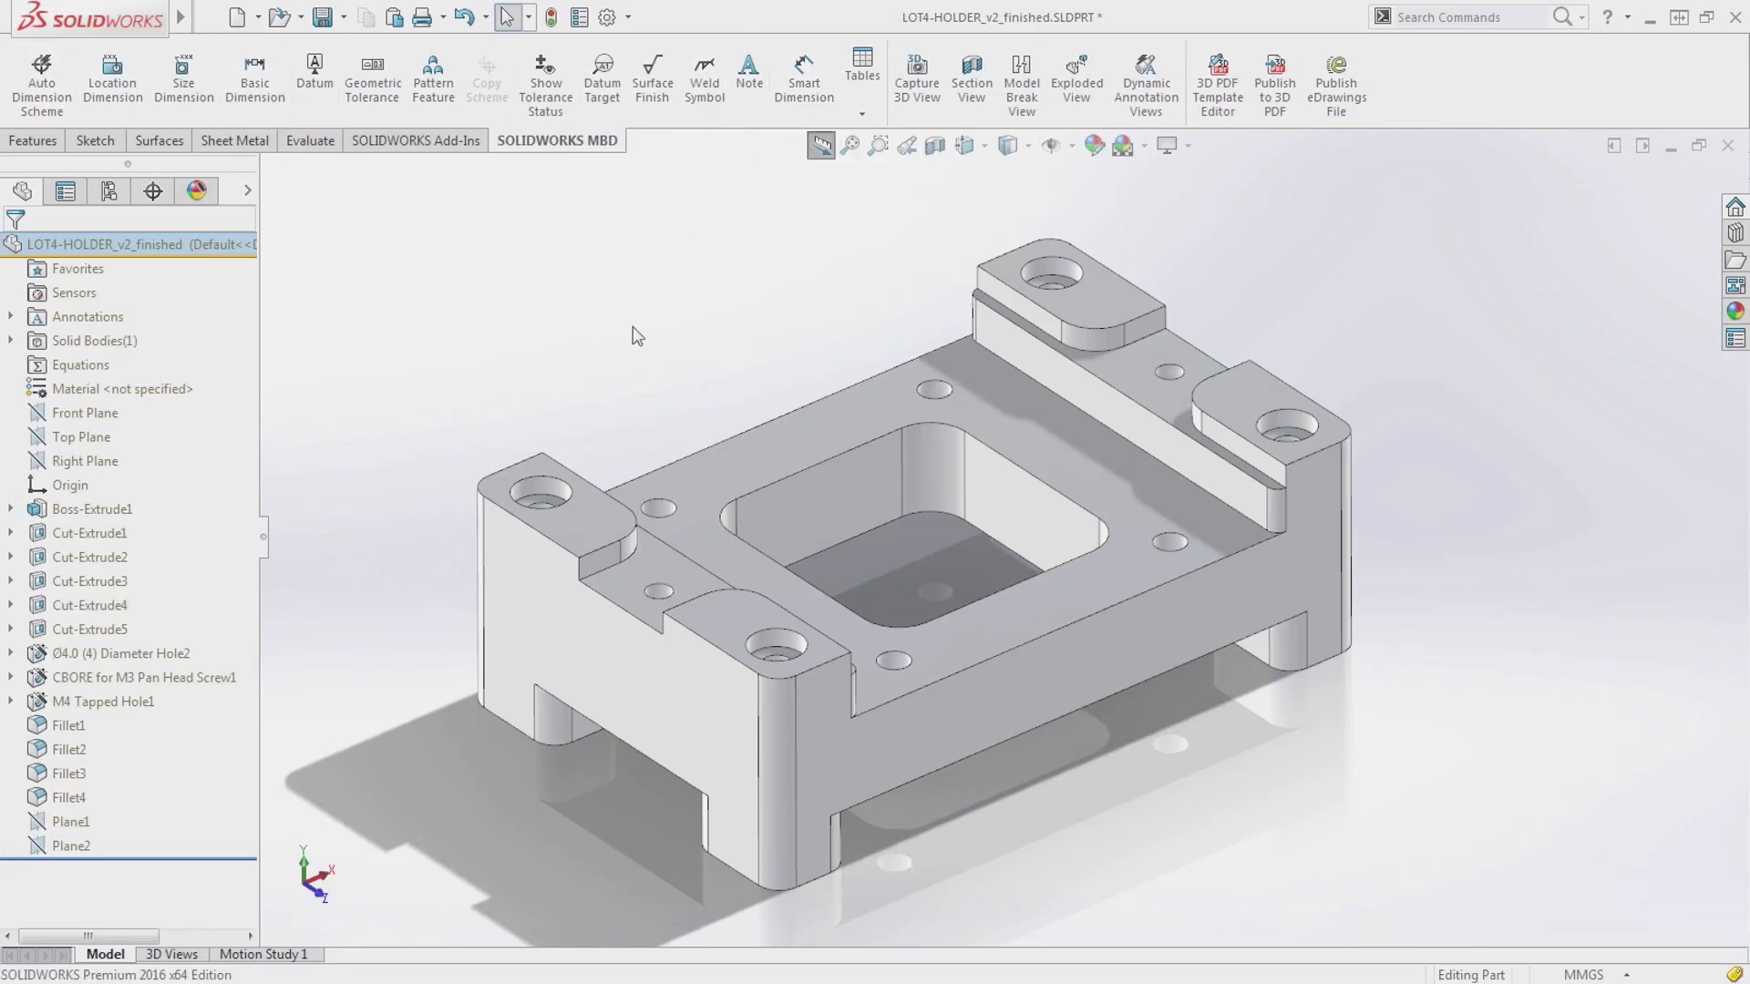
Step: Cycle through the holder's saved 3D views: Top, Holes, Front and 3DView4
click(171, 955)
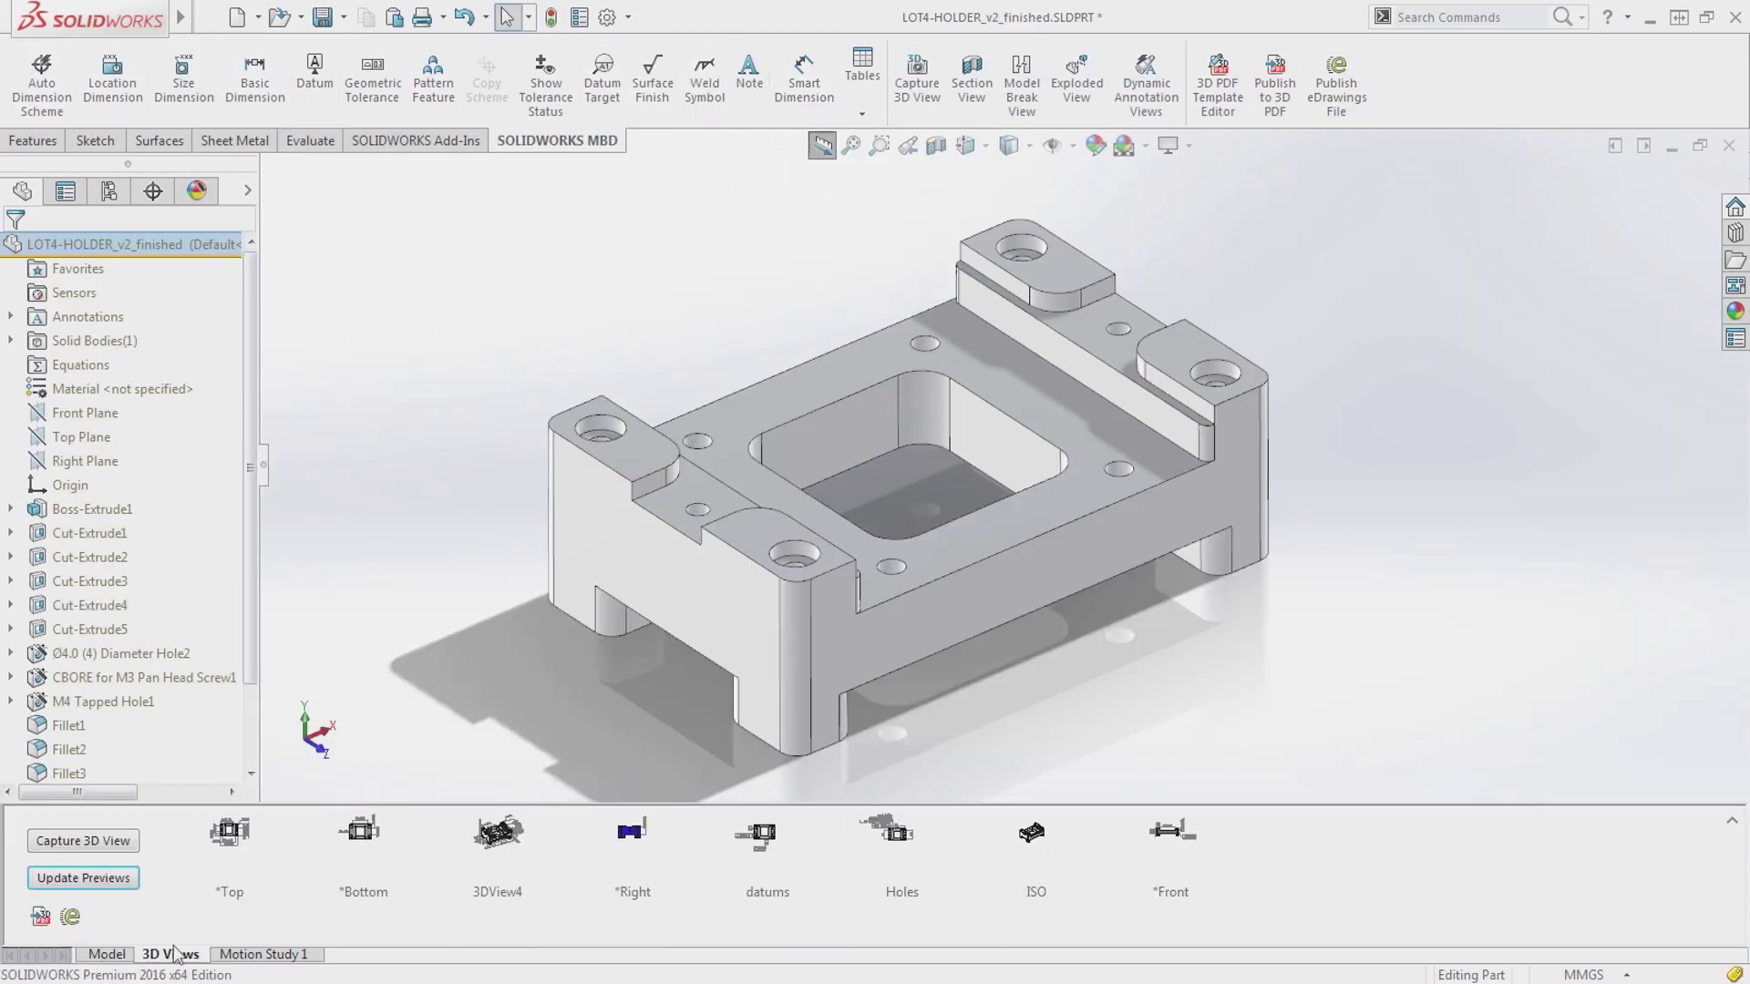
double_click(232, 846)
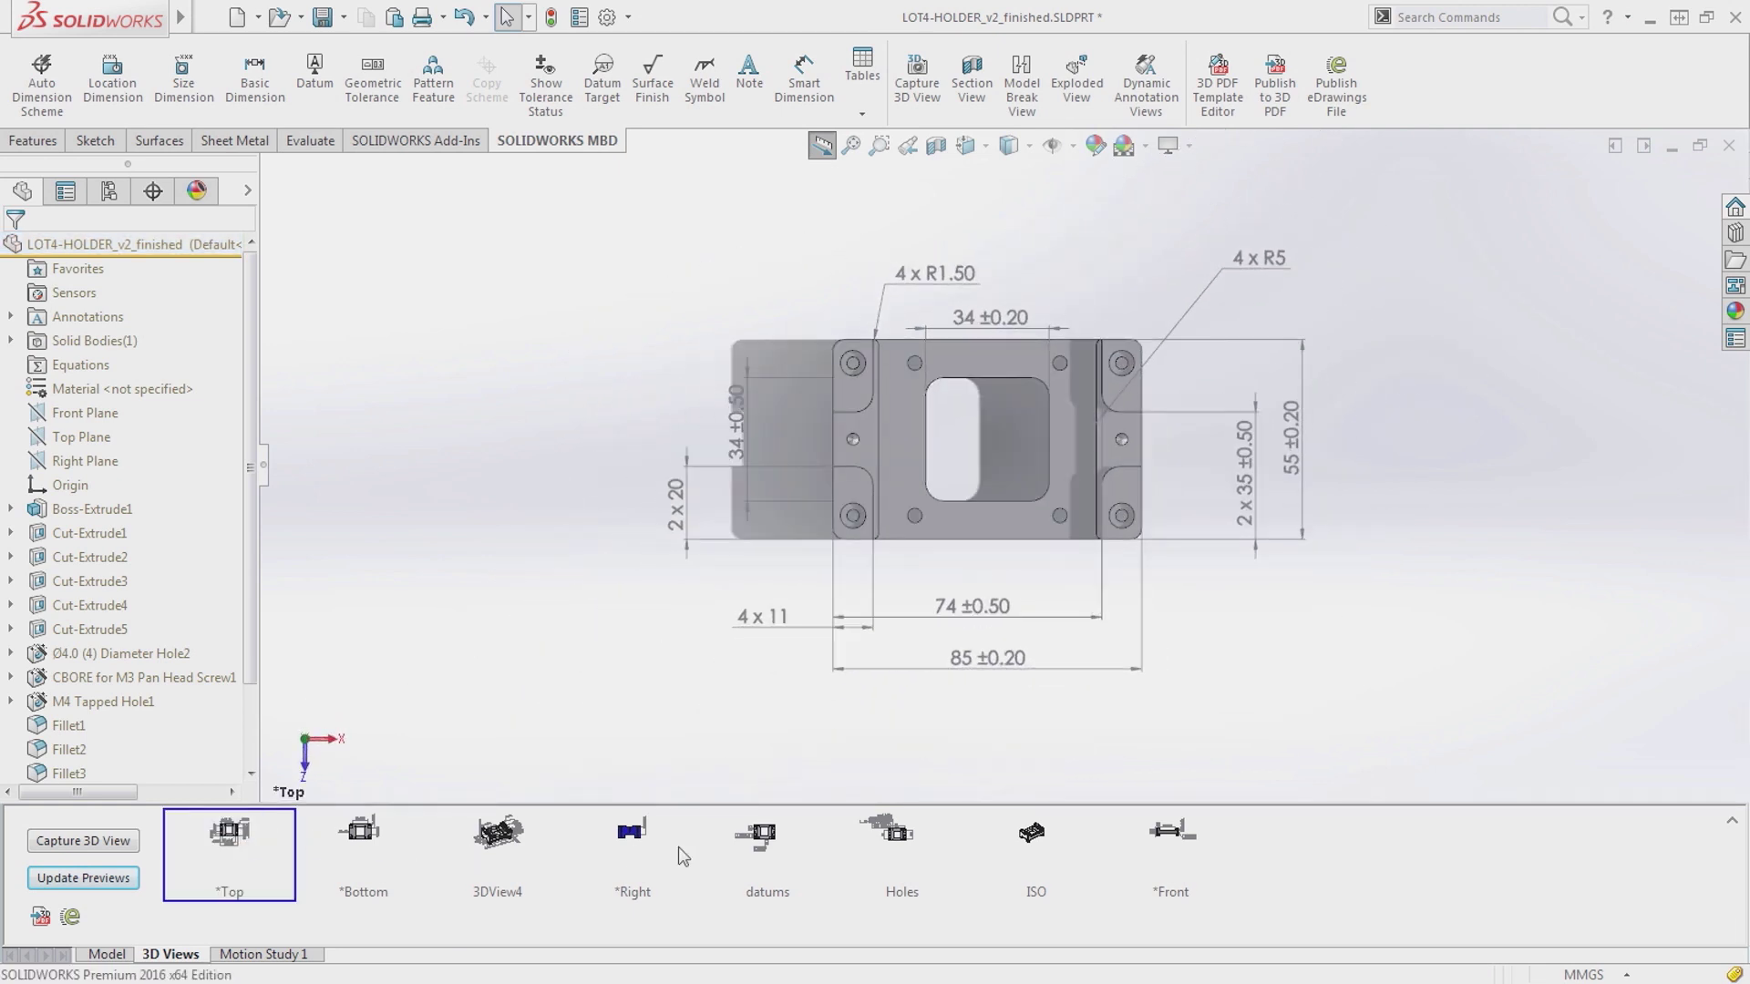
double_click(863, 833)
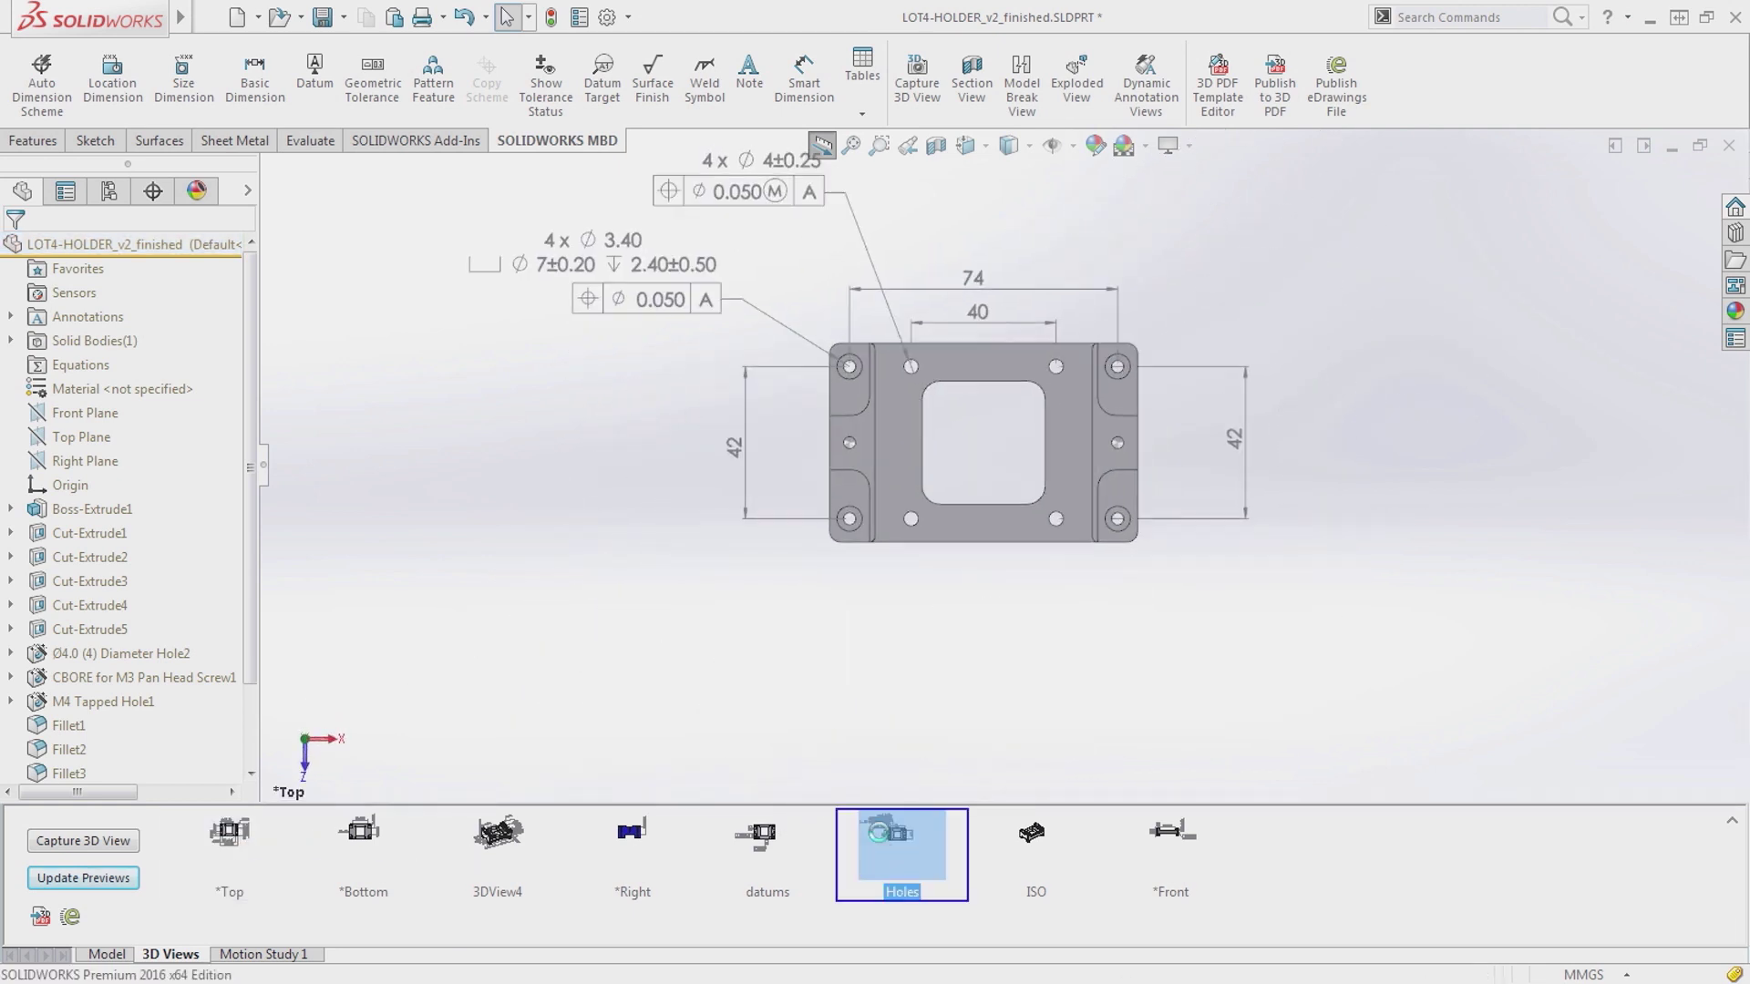
double_click(1167, 831)
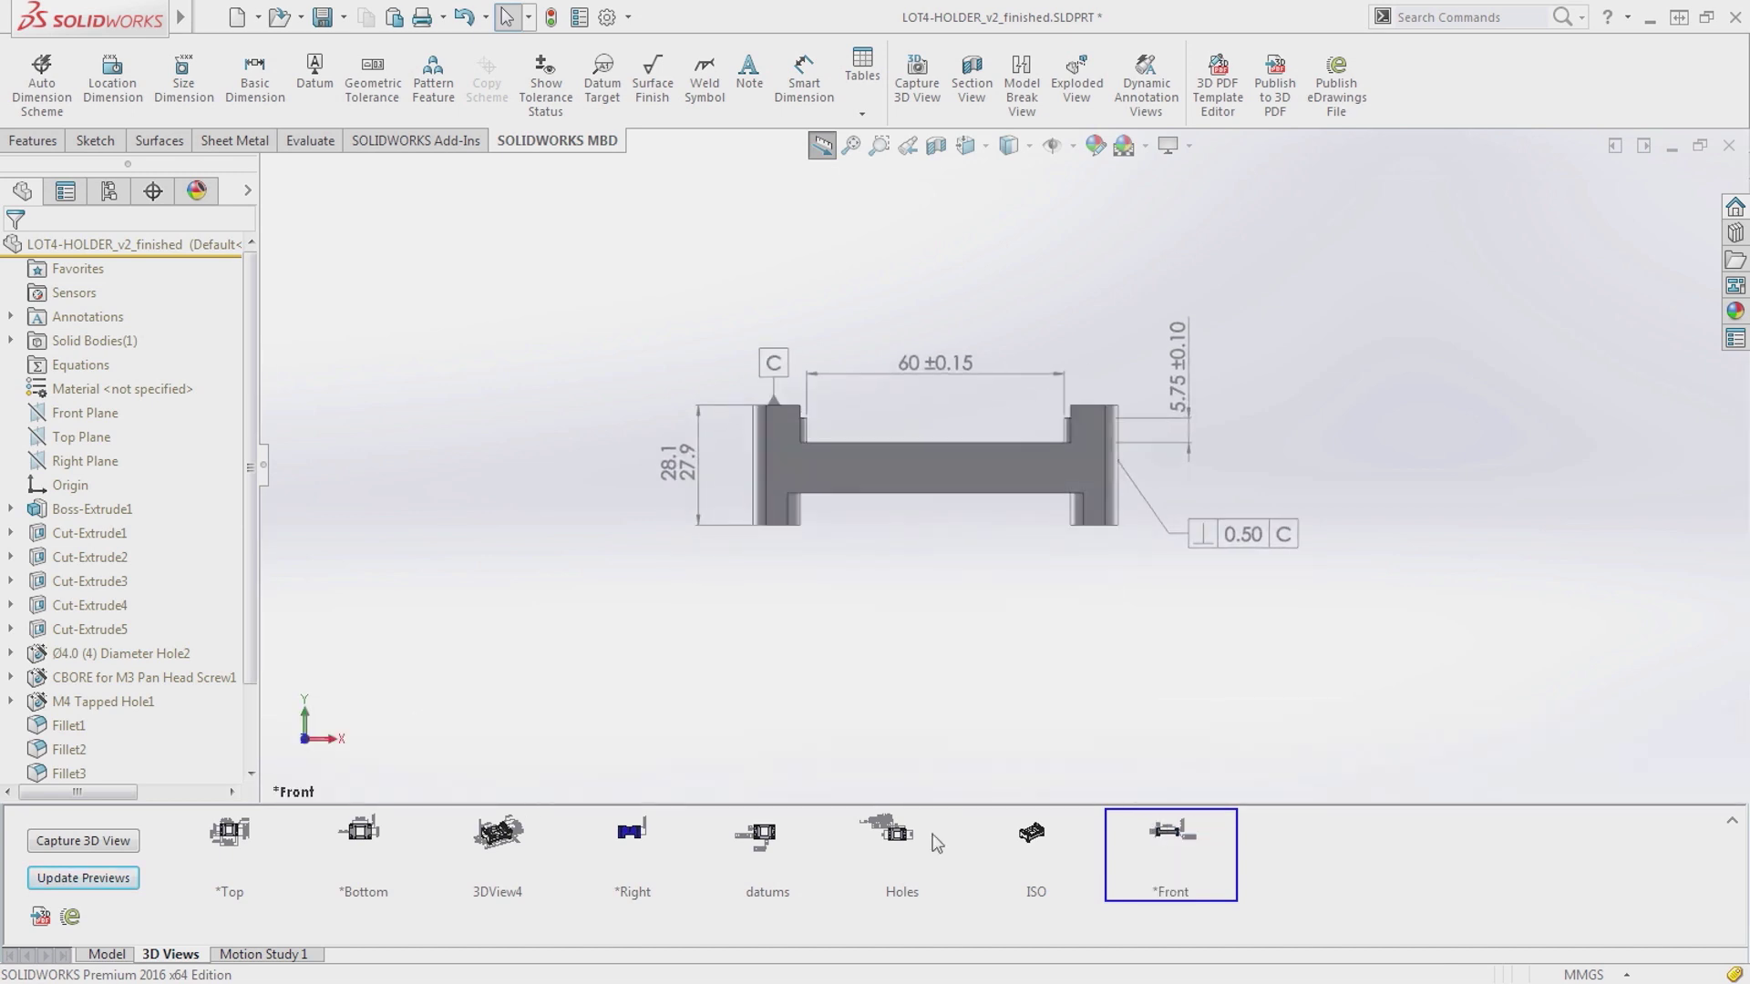
double_click(498, 837)
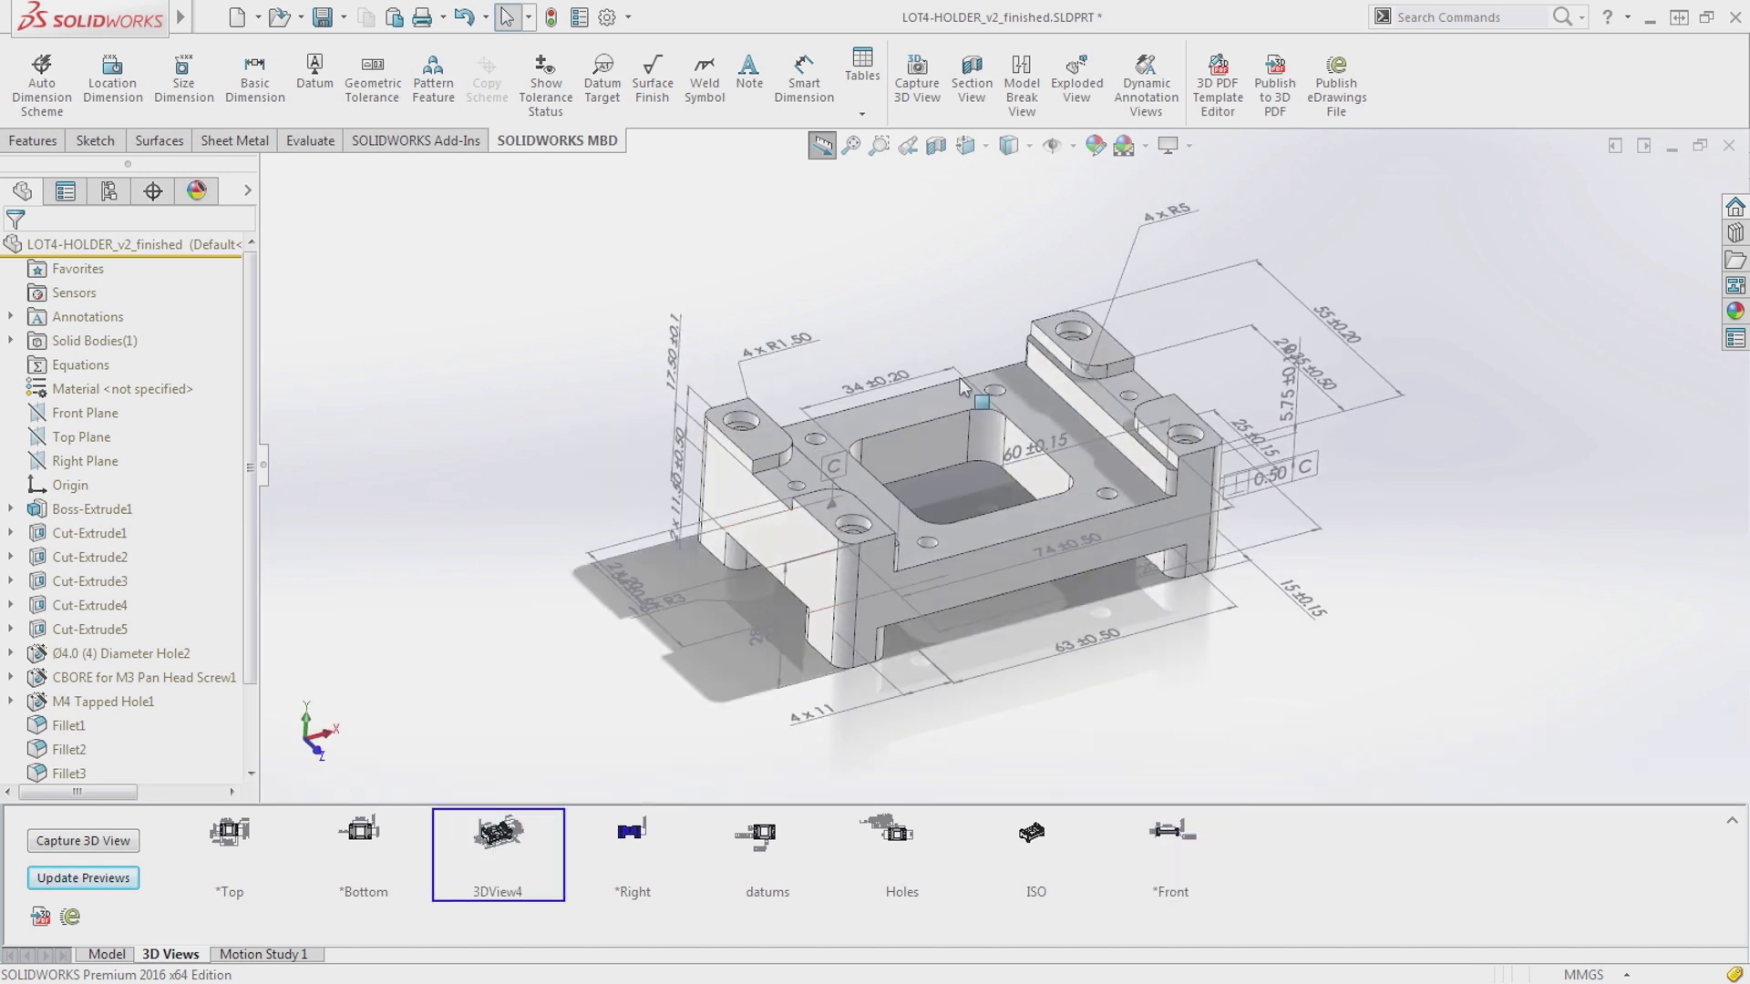
Step: Enable Dynamic Annotation Views, rotate the model, and publish the part to 3D PDF
click(1149, 86)
mouse_move(1014, 552)
middle_down()
mouse_move(1000, 433)
mouse_move(980, 445)
mouse_move(969, 788)
middle_up()
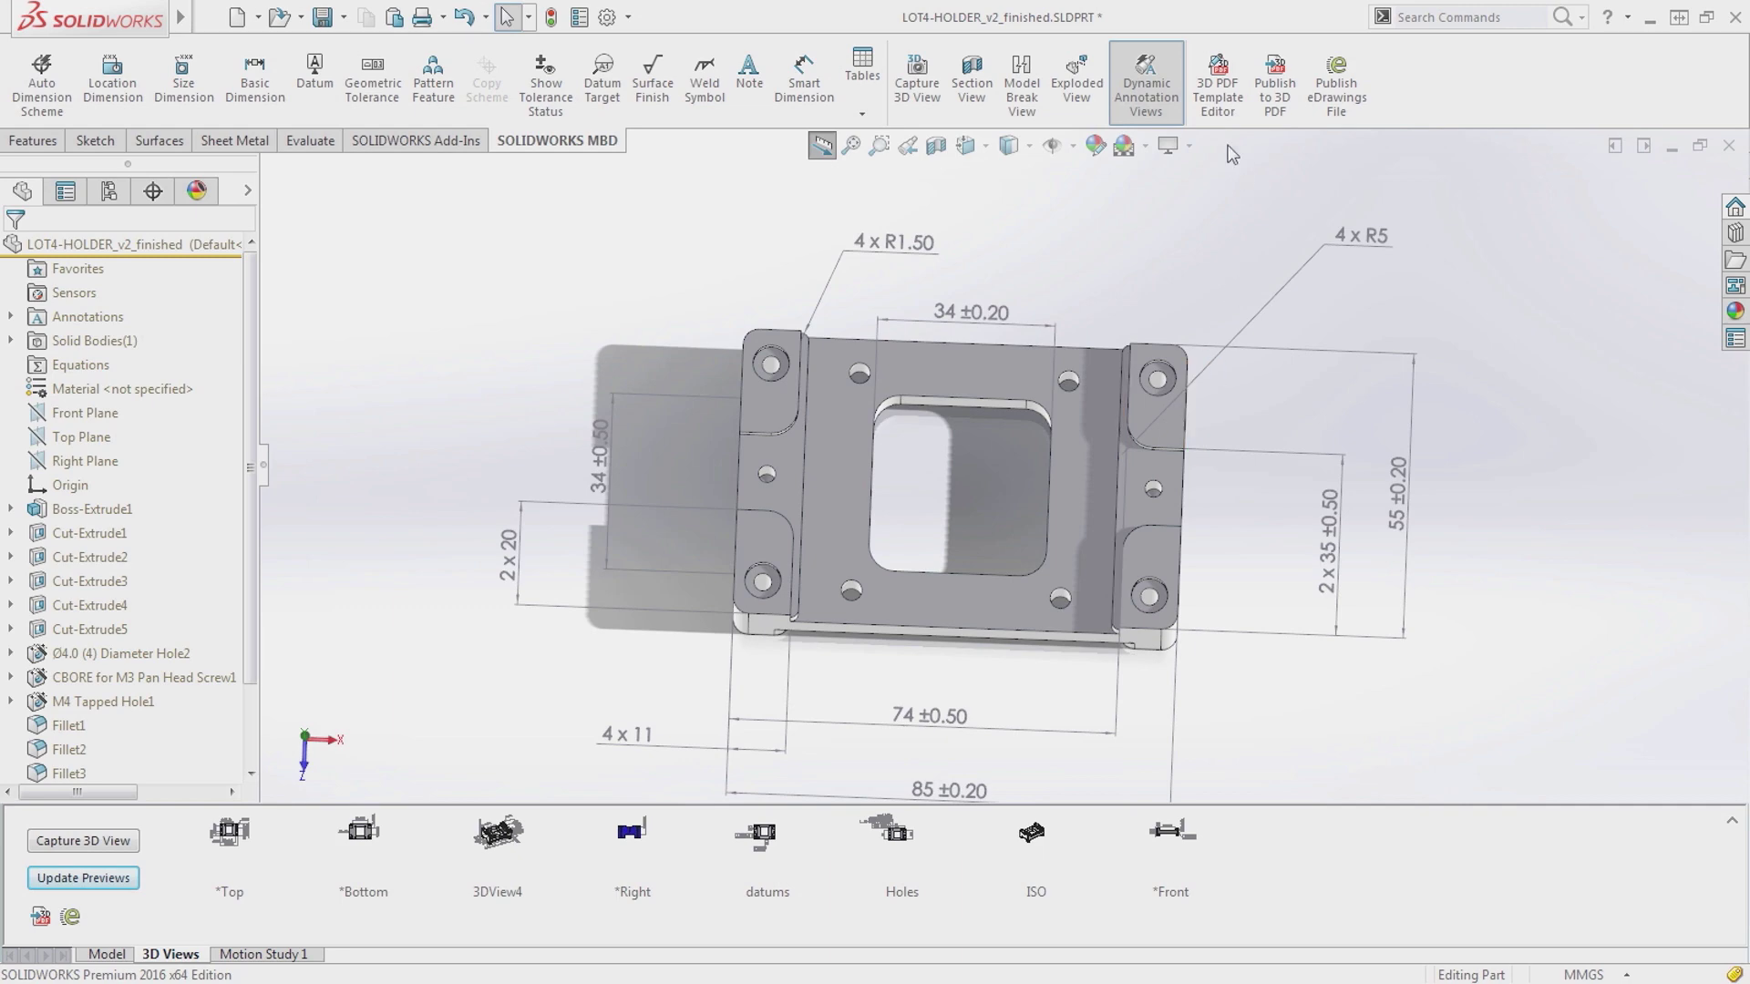
click(1275, 96)
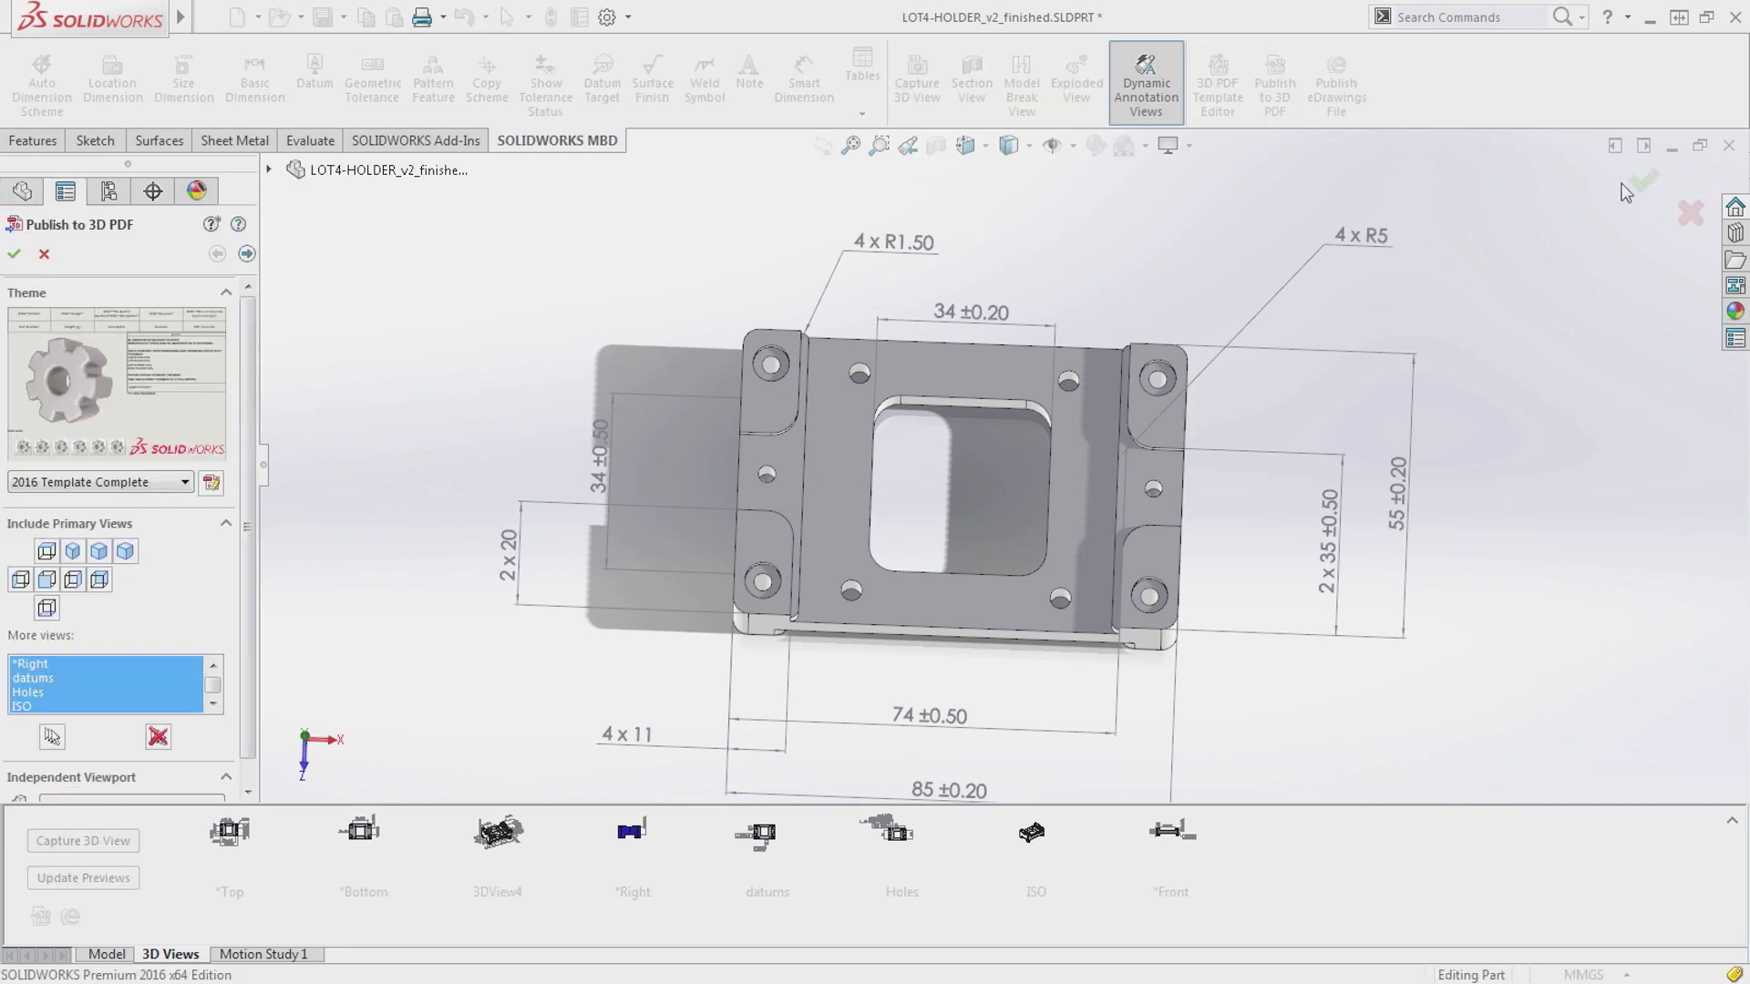
click(1638, 183)
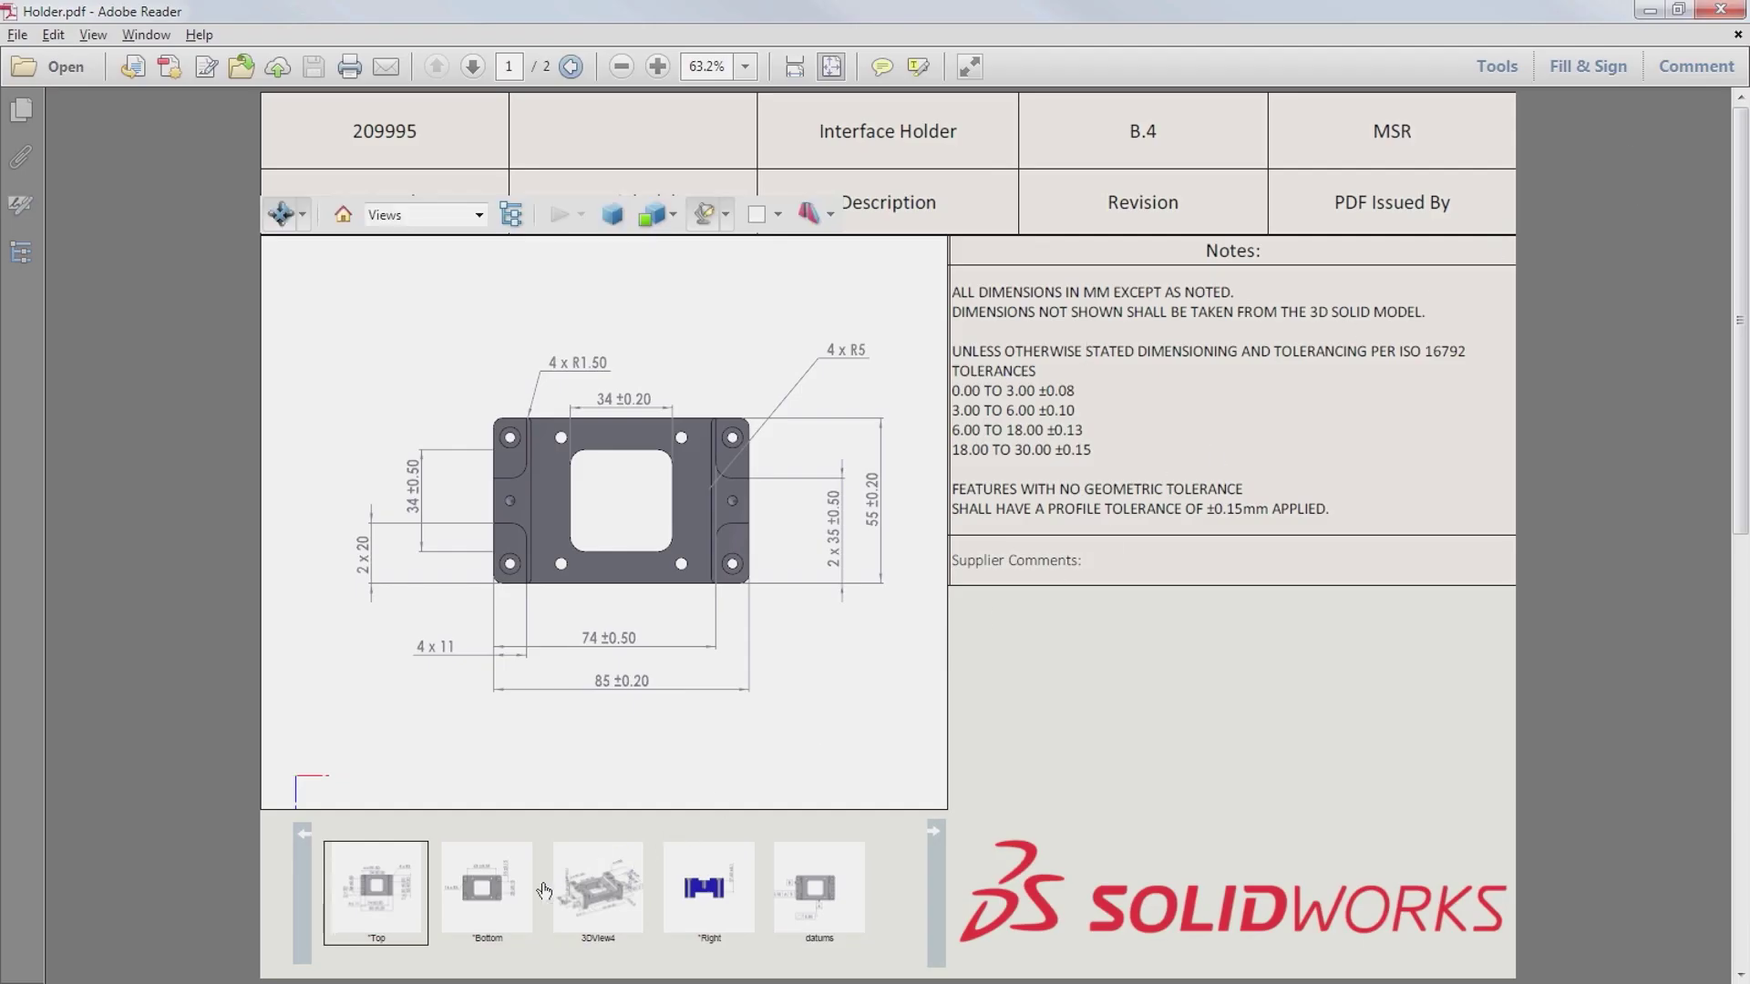
Step: Show the Bottom and 3DView4 views, then rotate and zoom to look into the holder's top opening
click(486, 902)
click(602, 902)
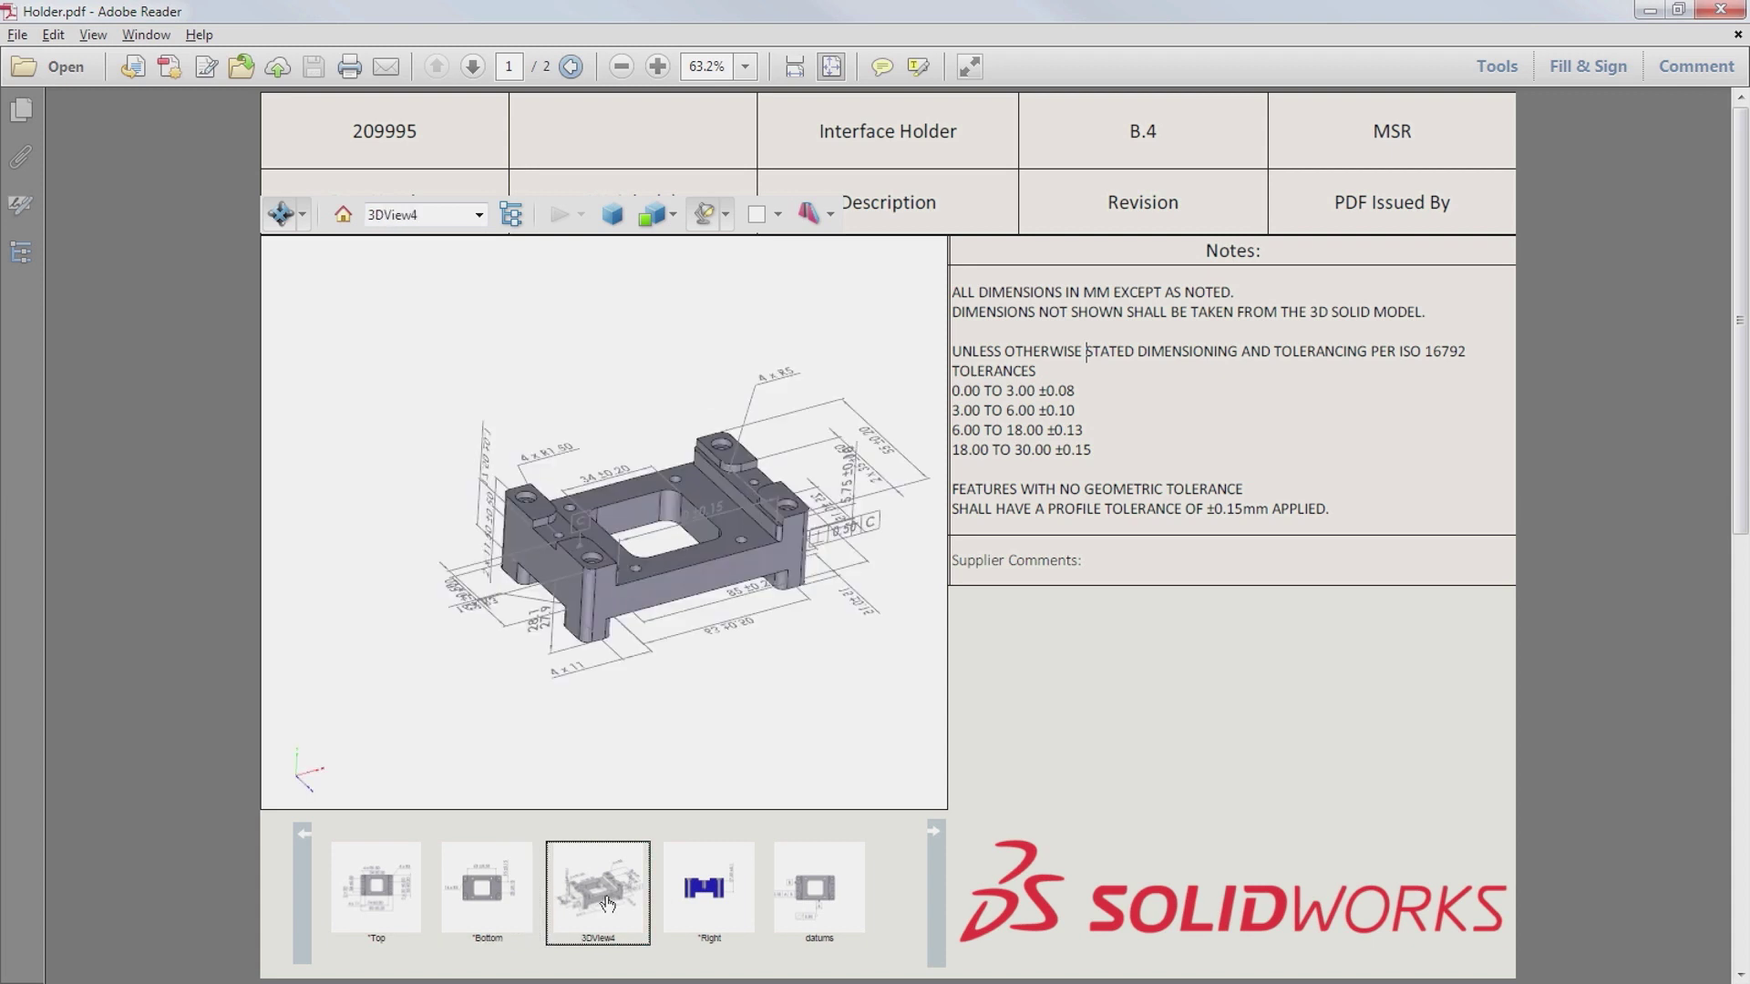
drag(679, 611, 675, 556)
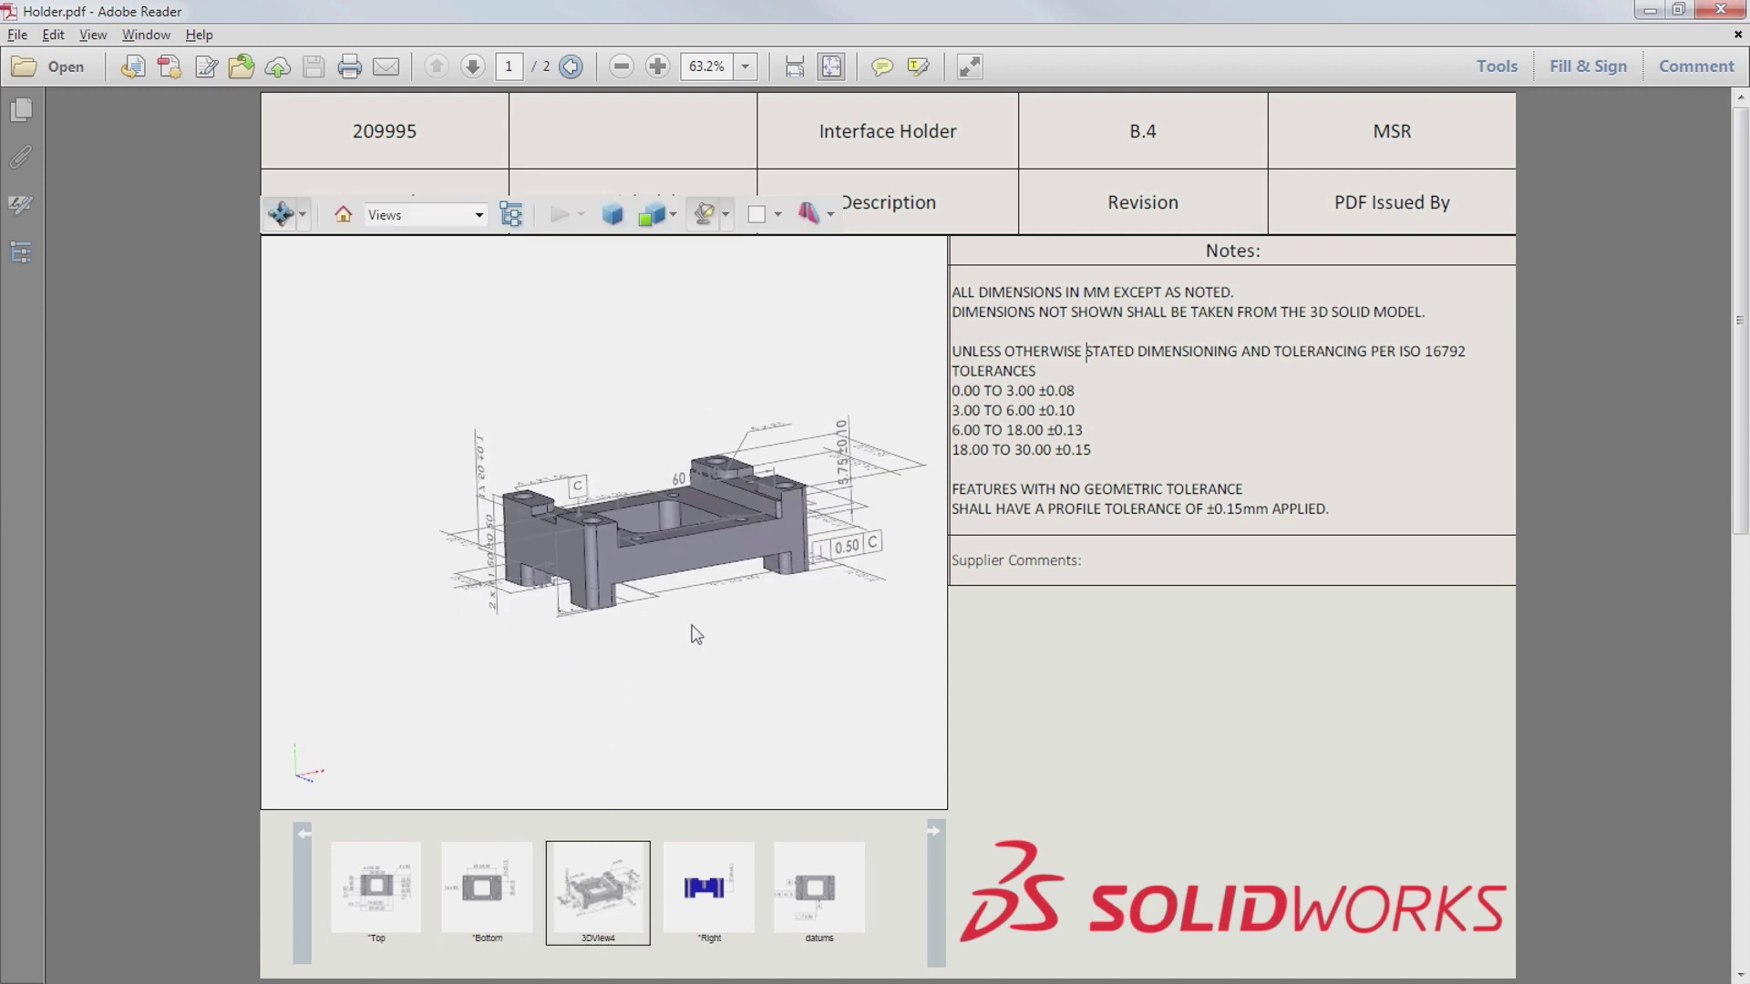
scroll(738, 523, up, 3)
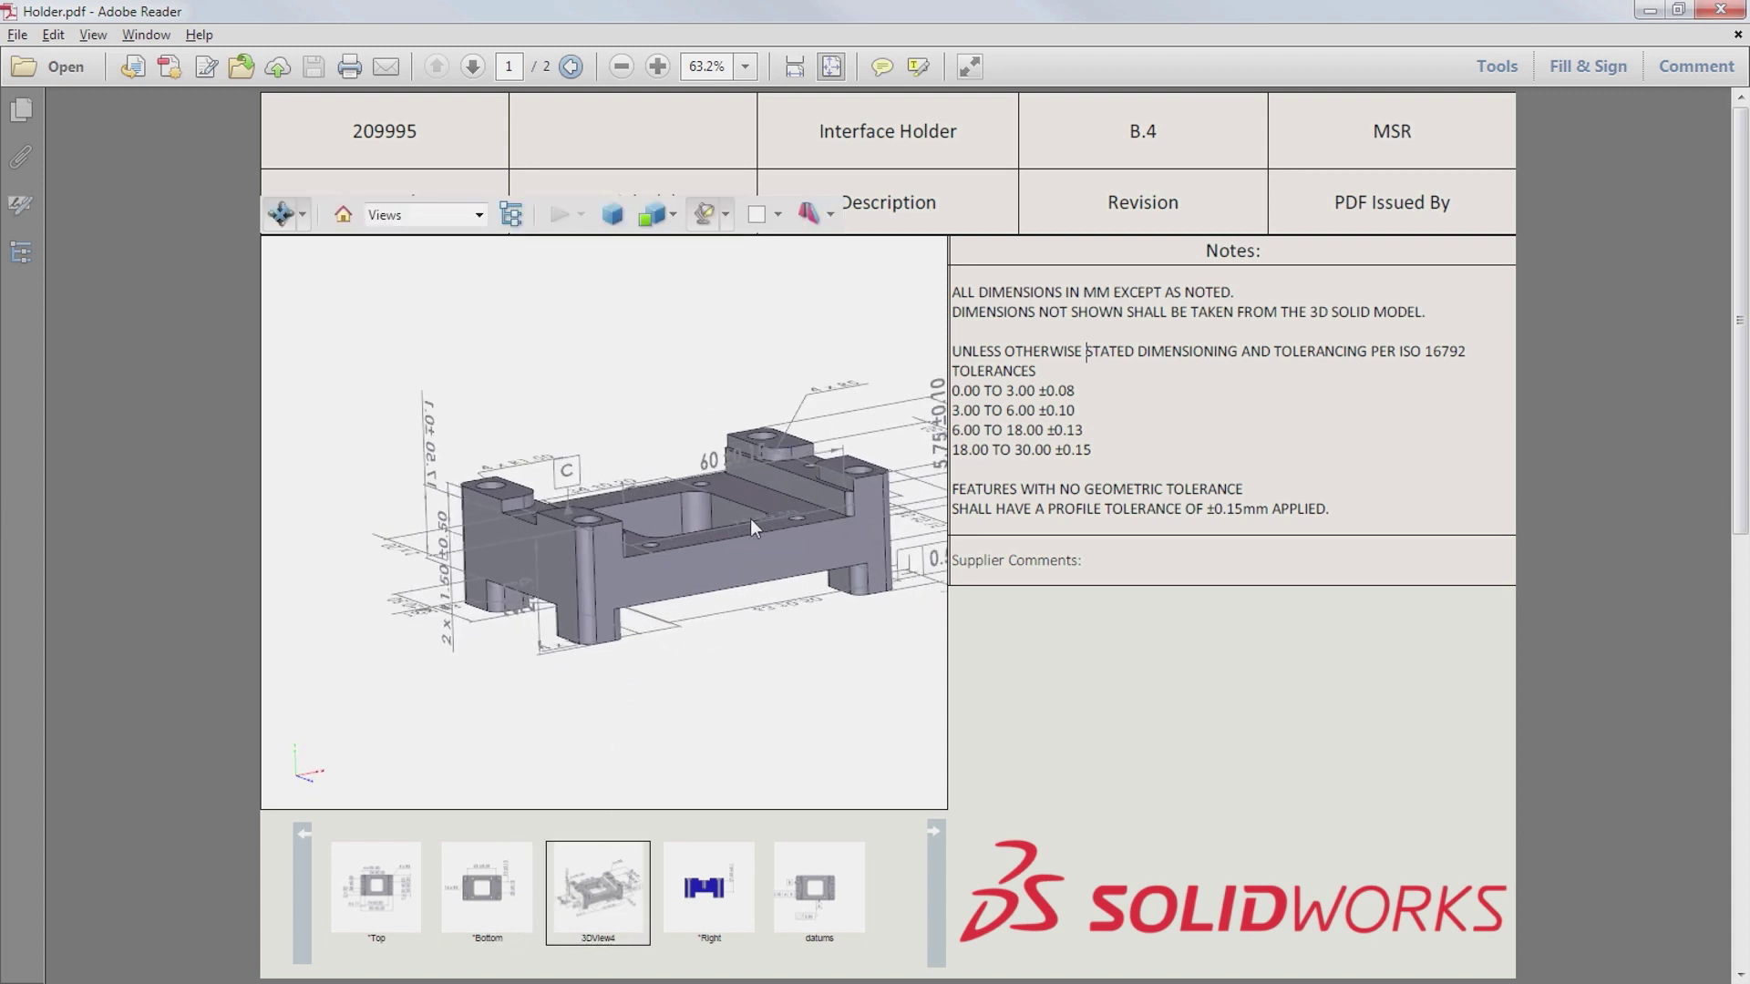
drag(720, 544, 784, 624)
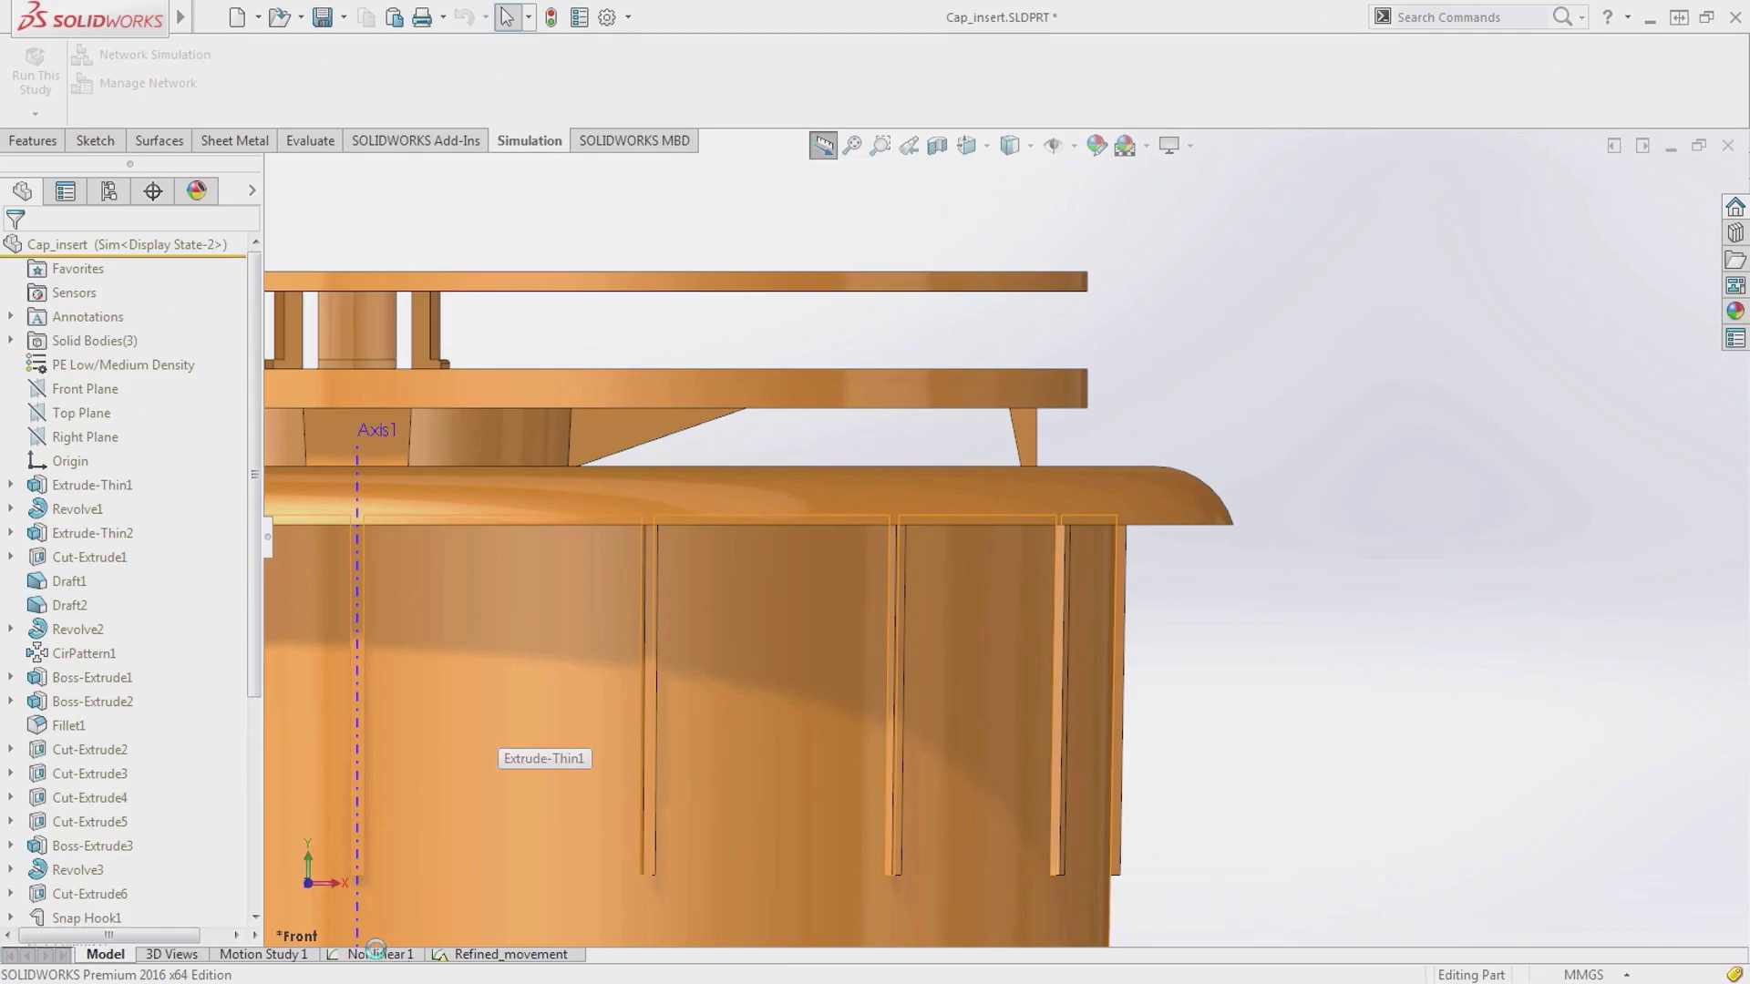
Step: Run the Nonlinear 1 study on Cap_insert, then show the 00011846_r2 Mesh Quality1 plot
click(376, 952)
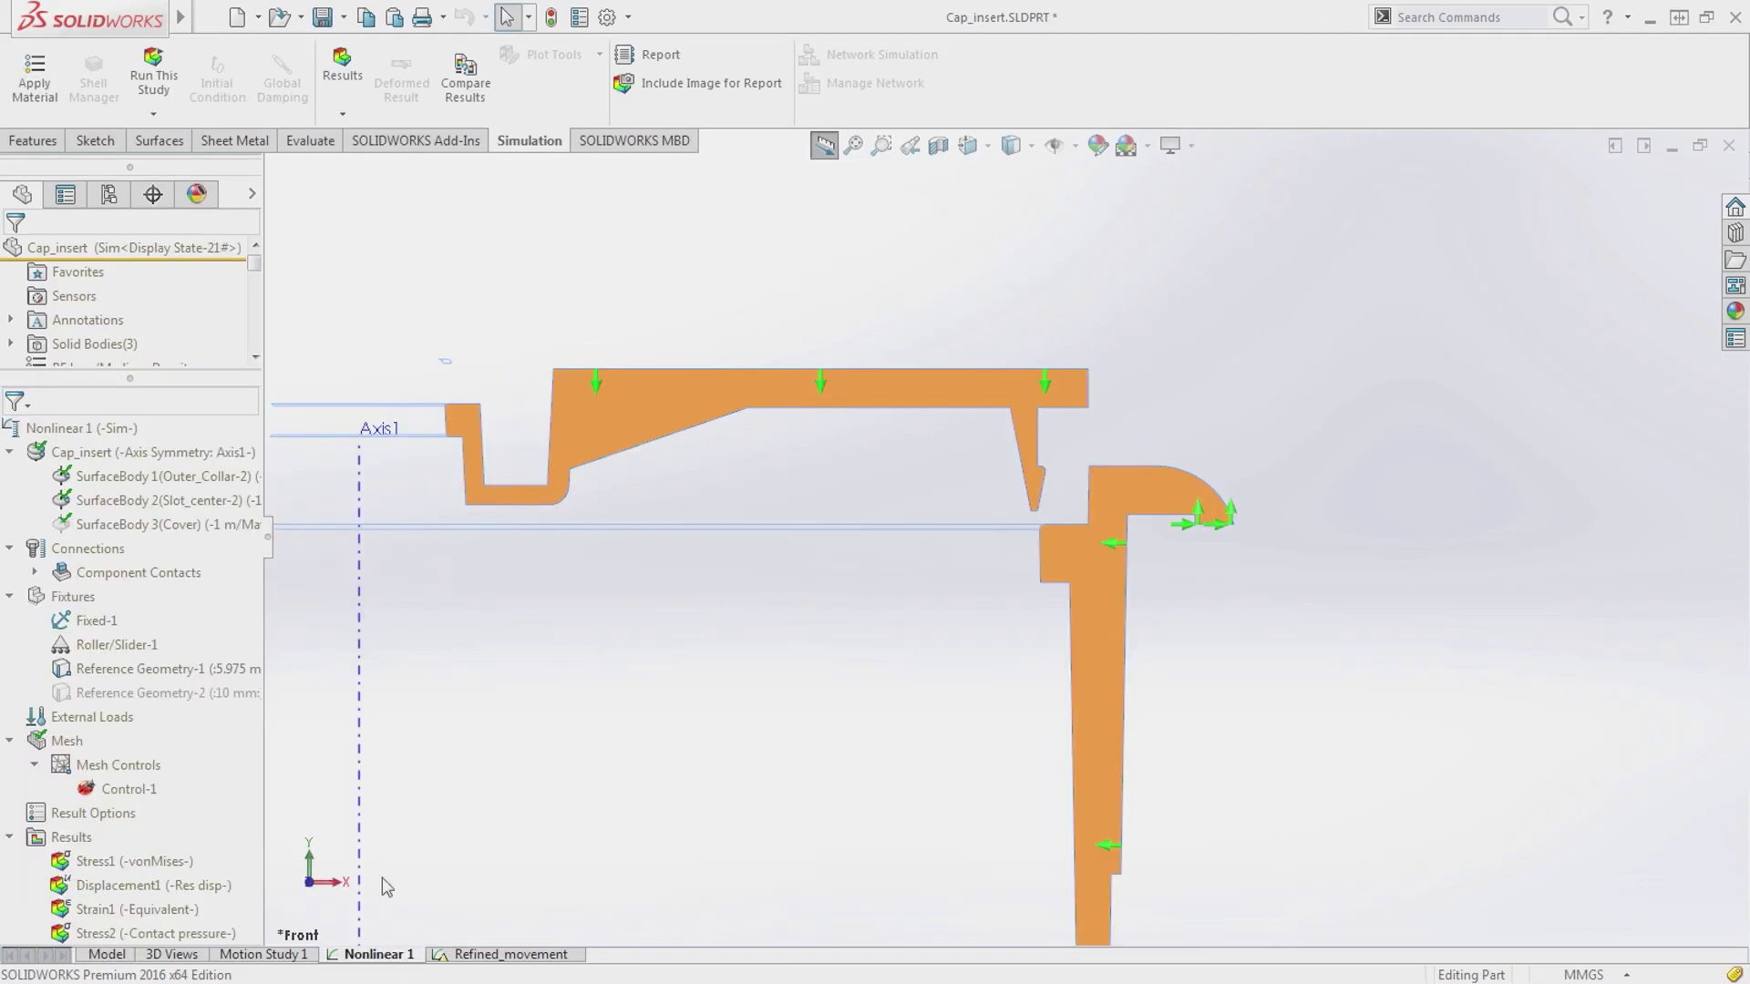
right_click(88, 434)
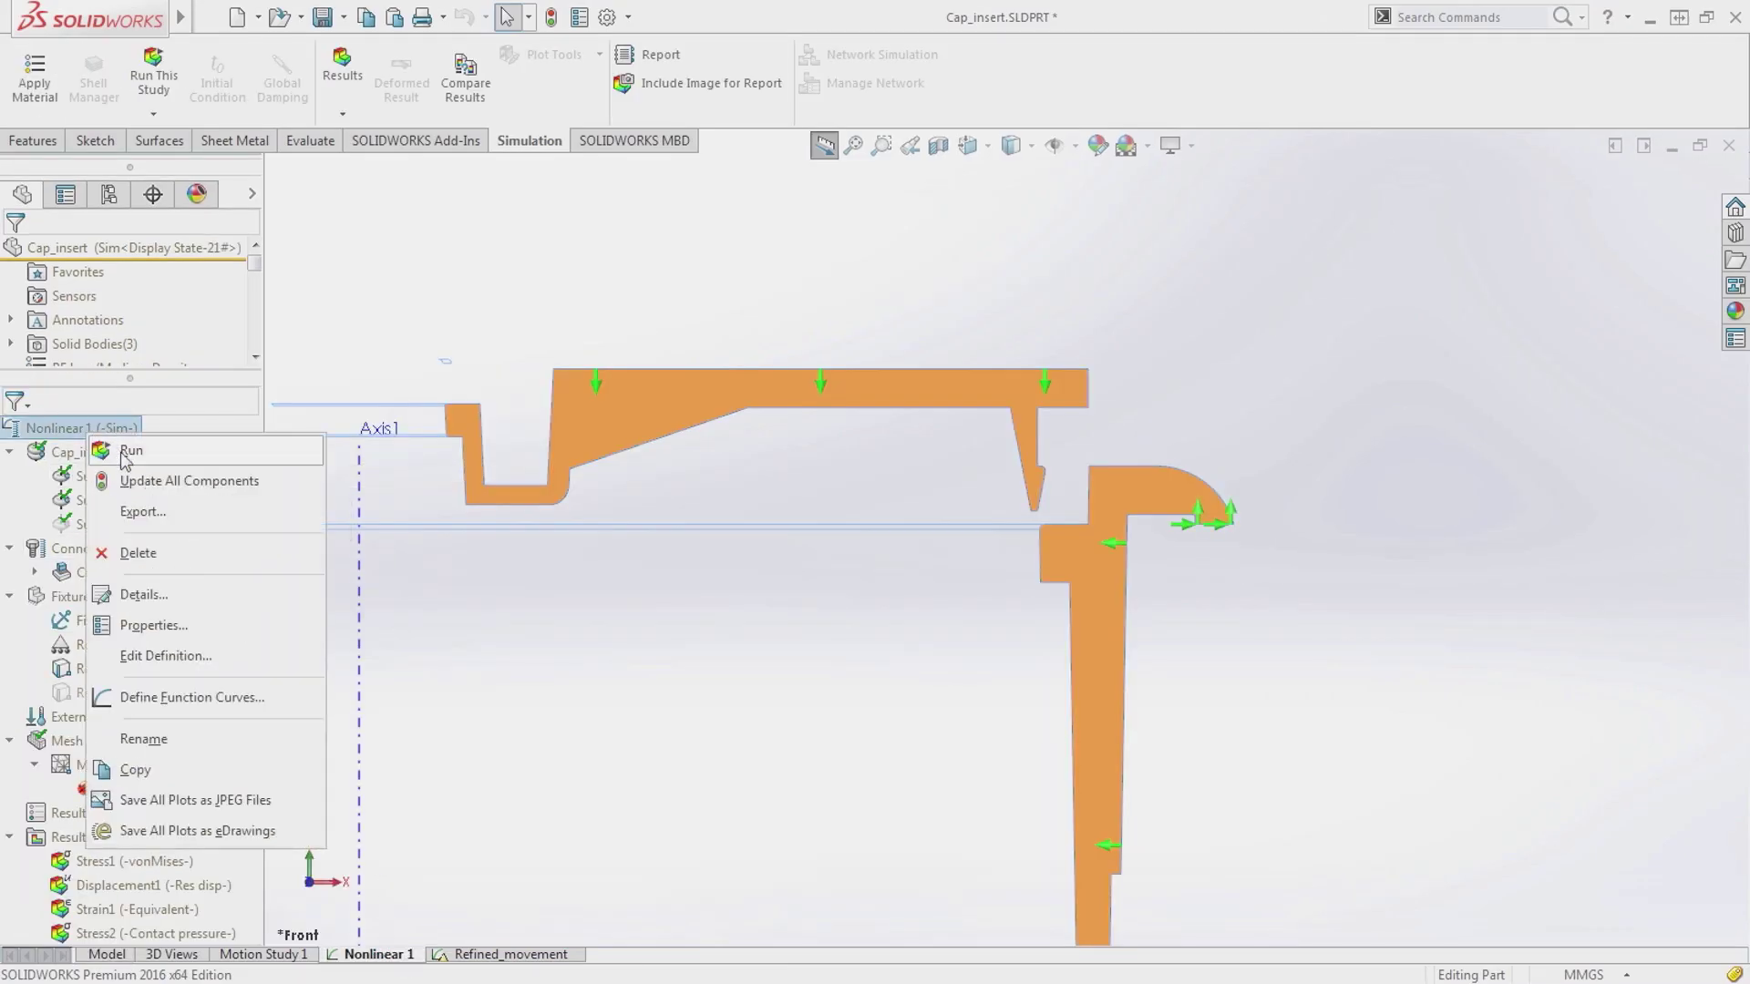
click(125, 452)
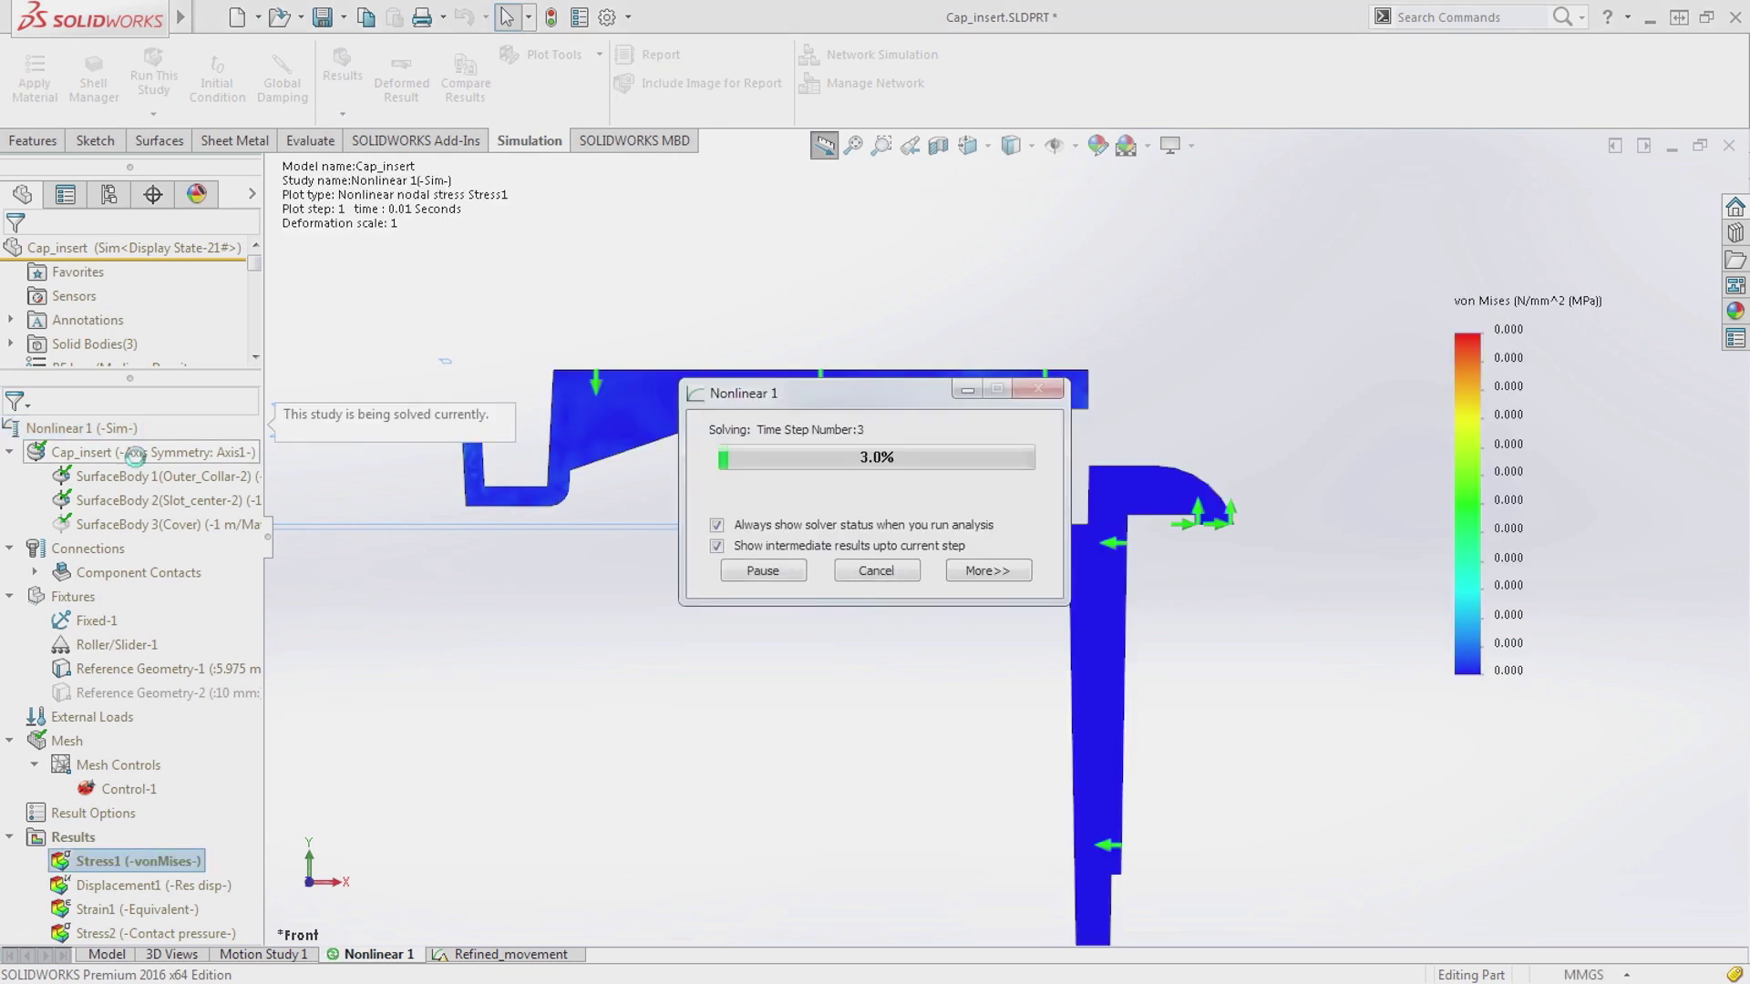
drag(785, 406, 537, 627)
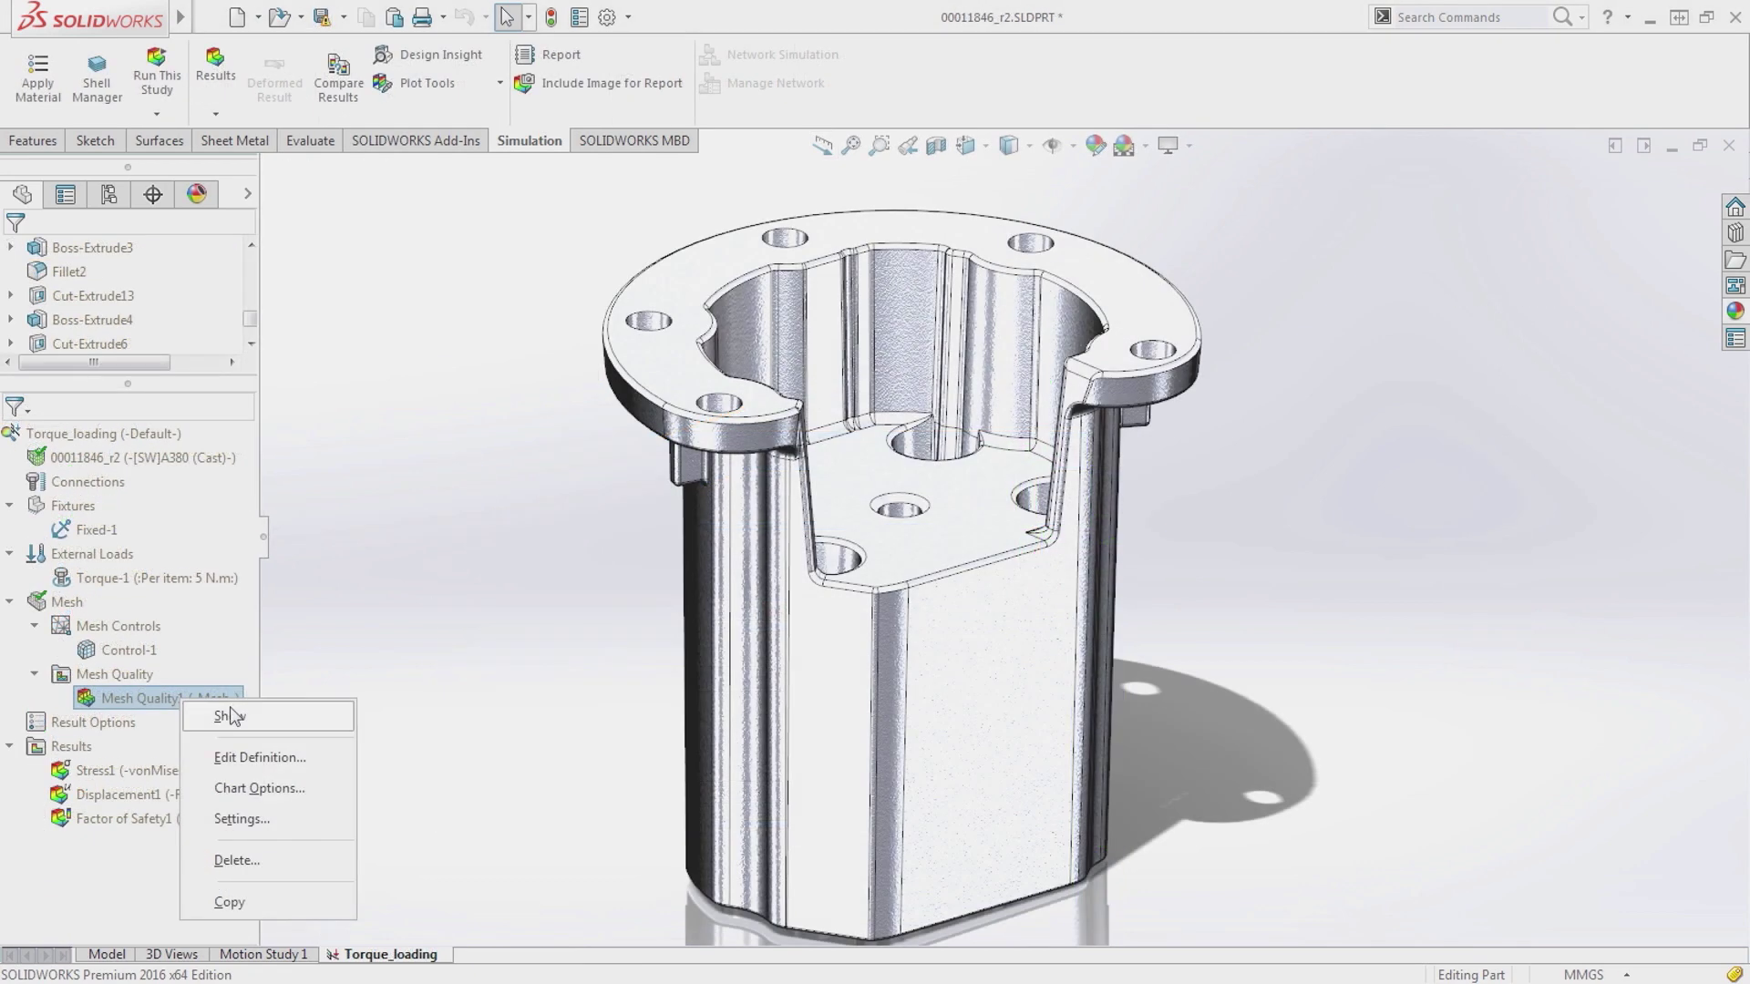
click(230, 716)
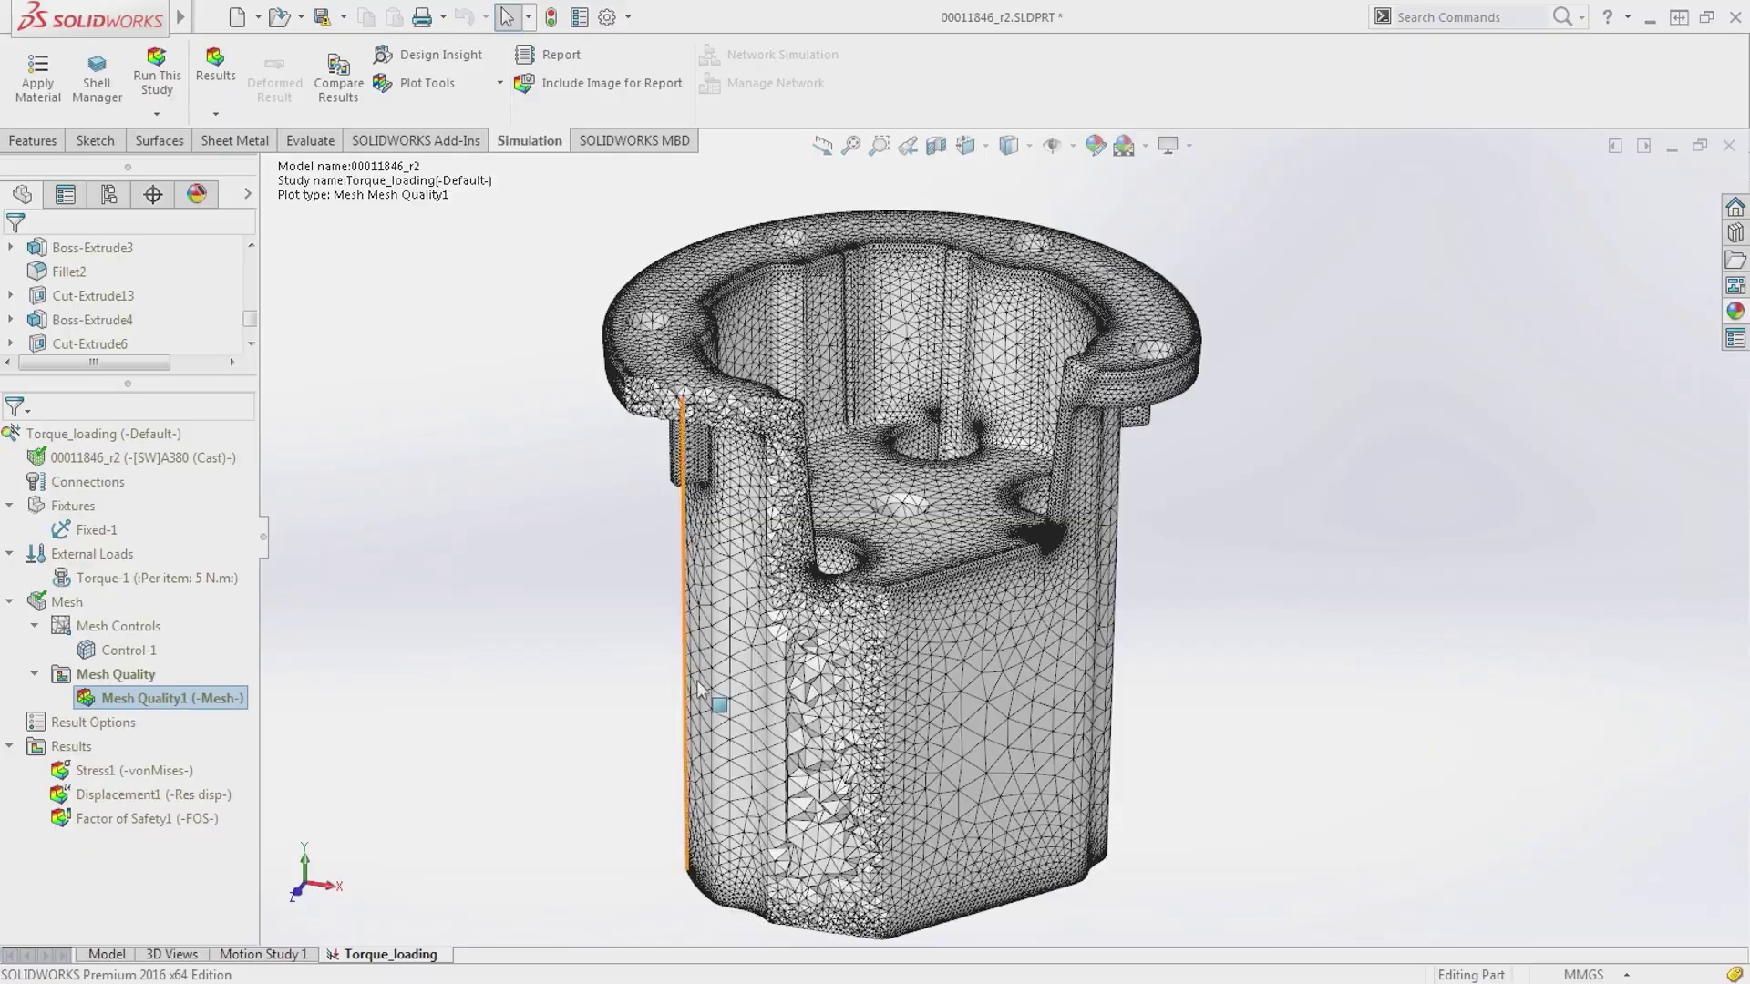
Step: Zoom into the part's inner floor and show the Stress1 von Mises plot
key(ctrl+shift+z)
drag(761, 643, 867, 549)
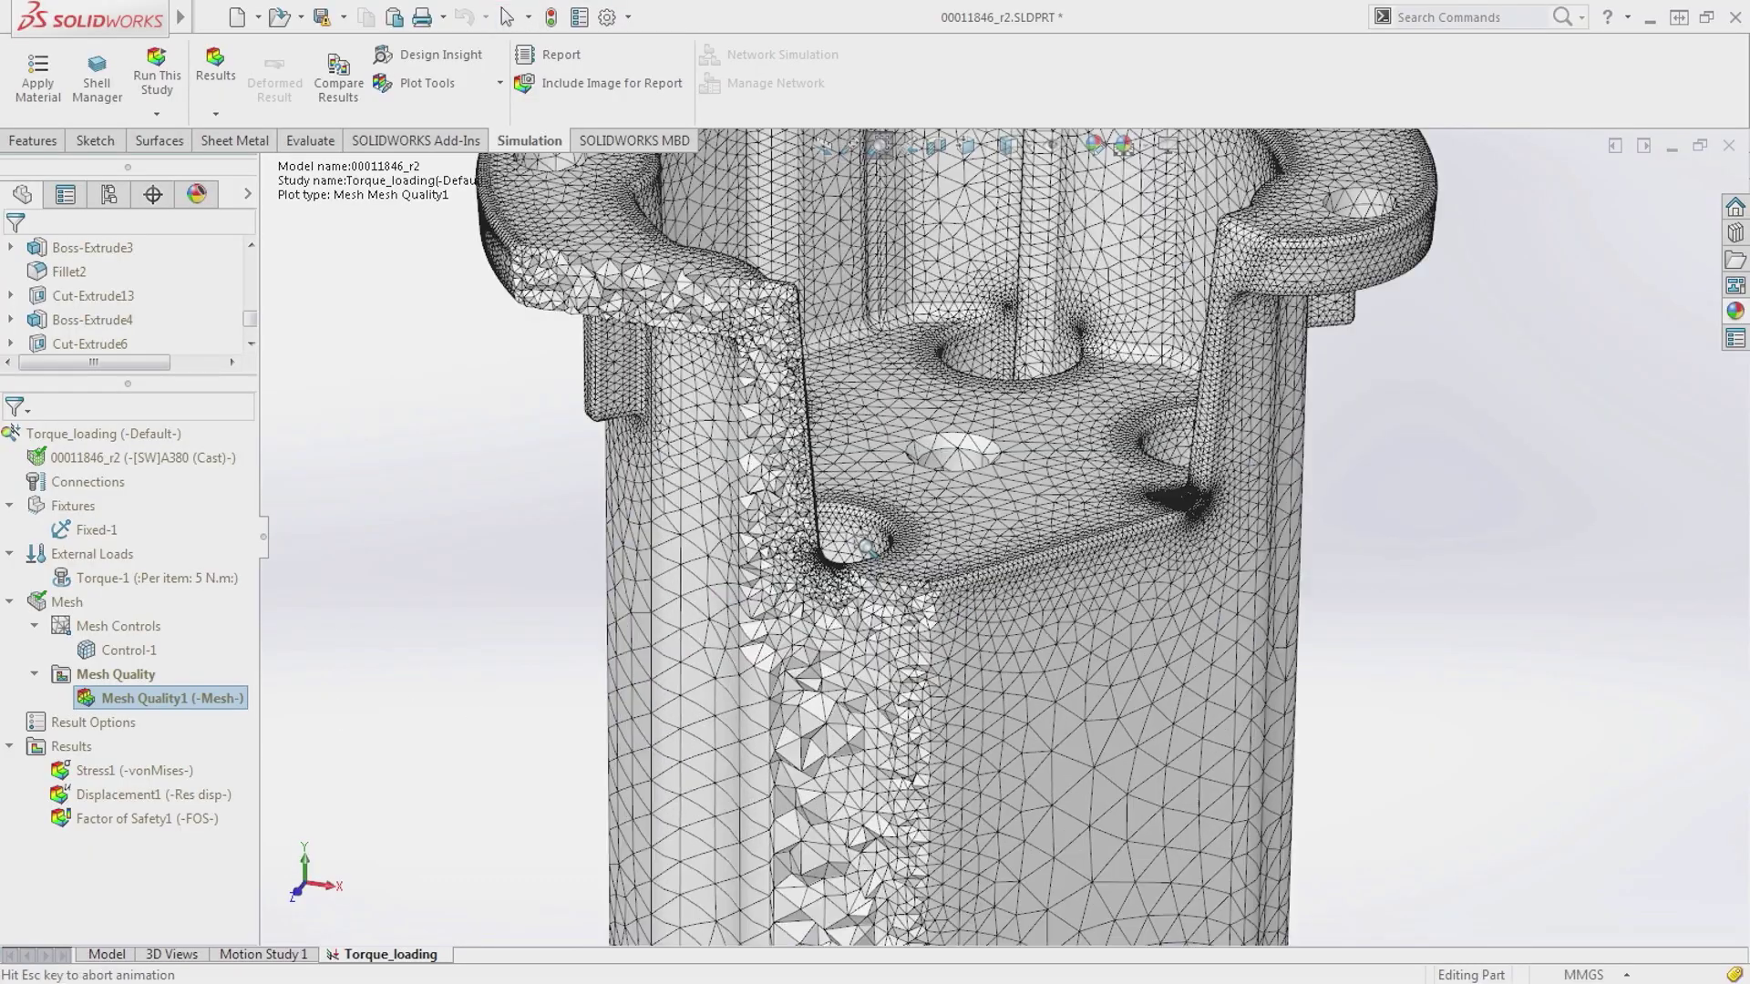
mouse_move(834, 558)
middle_down()
mouse_move(912, 447)
mouse_move(810, 538)
middle_up()
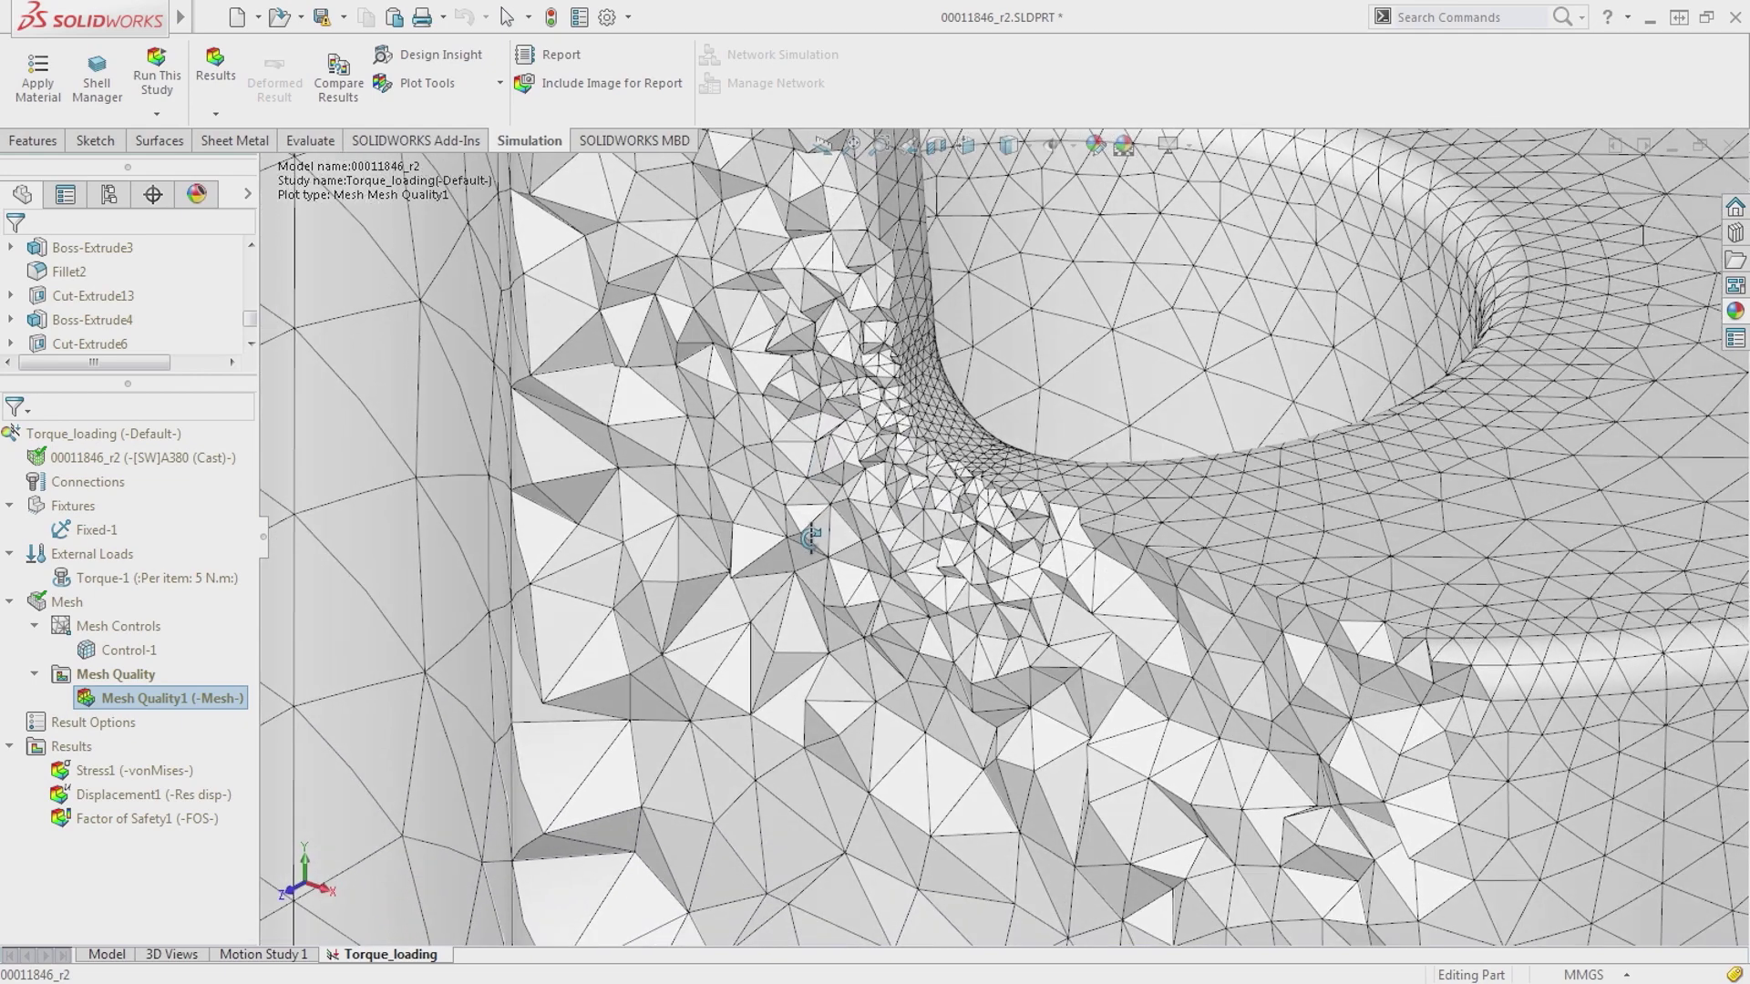
right_click(144, 769)
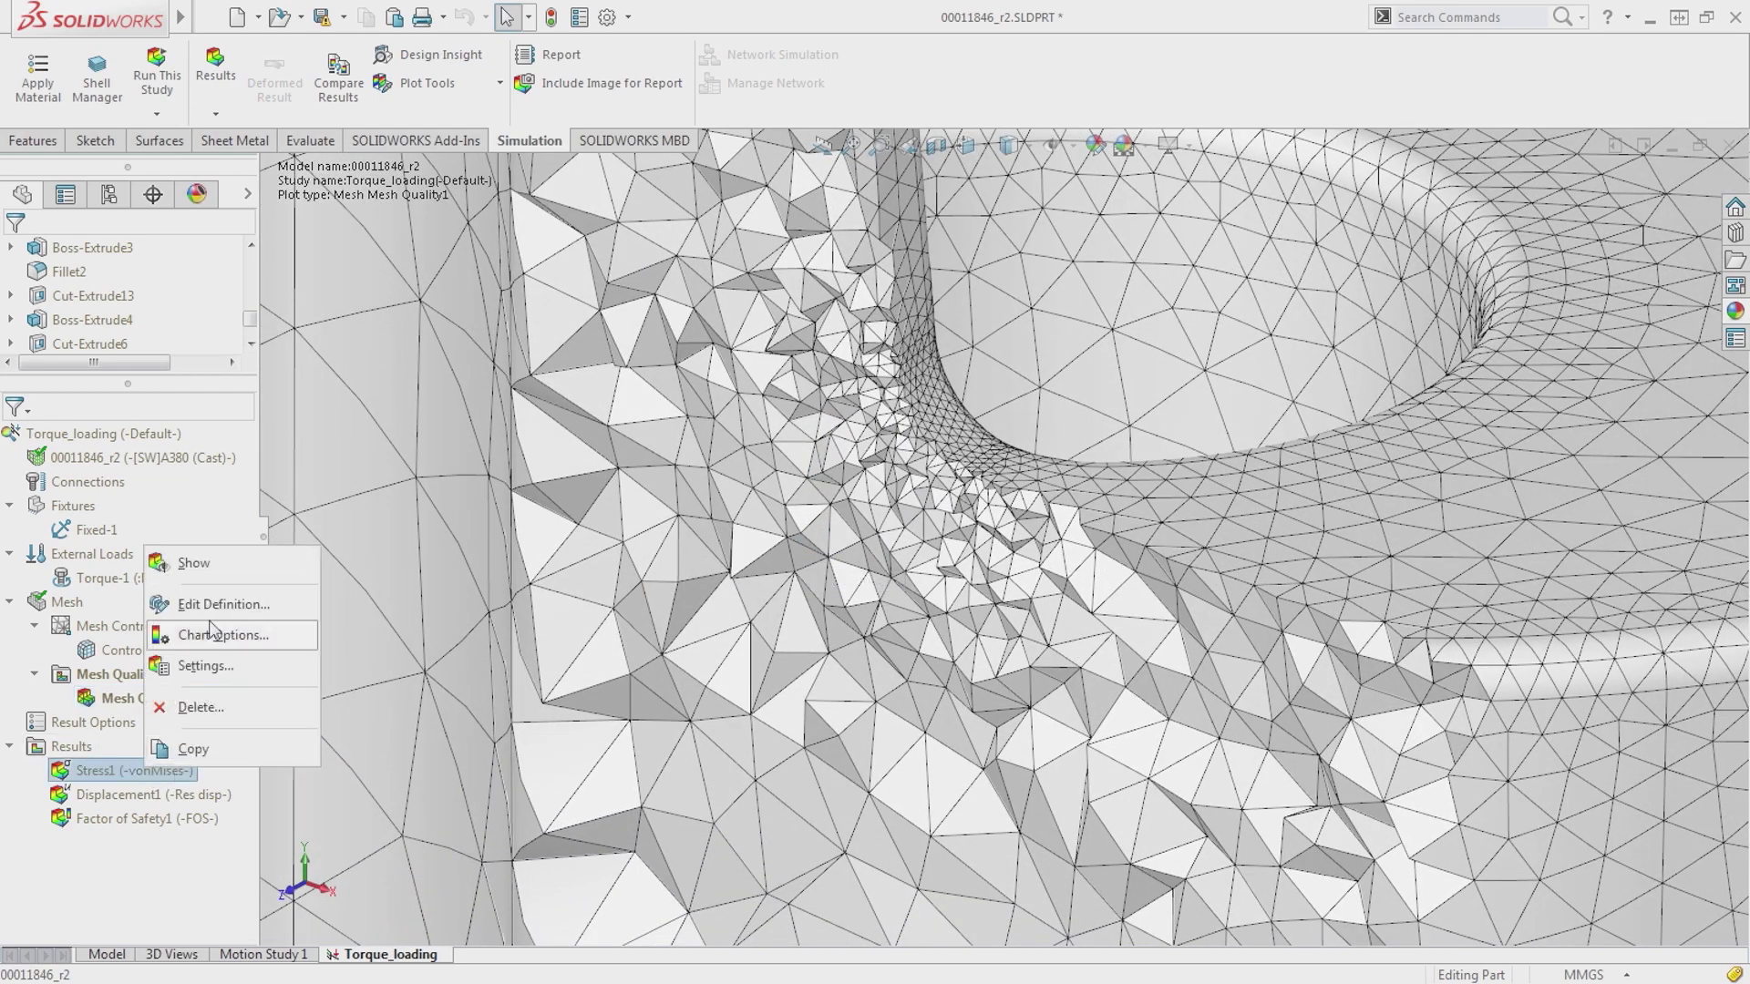
click(195, 564)
Step: Apply mesh sectioning to Stress1 with mesh edges shown, viewed side-on around the fillet
right_click(164, 770)
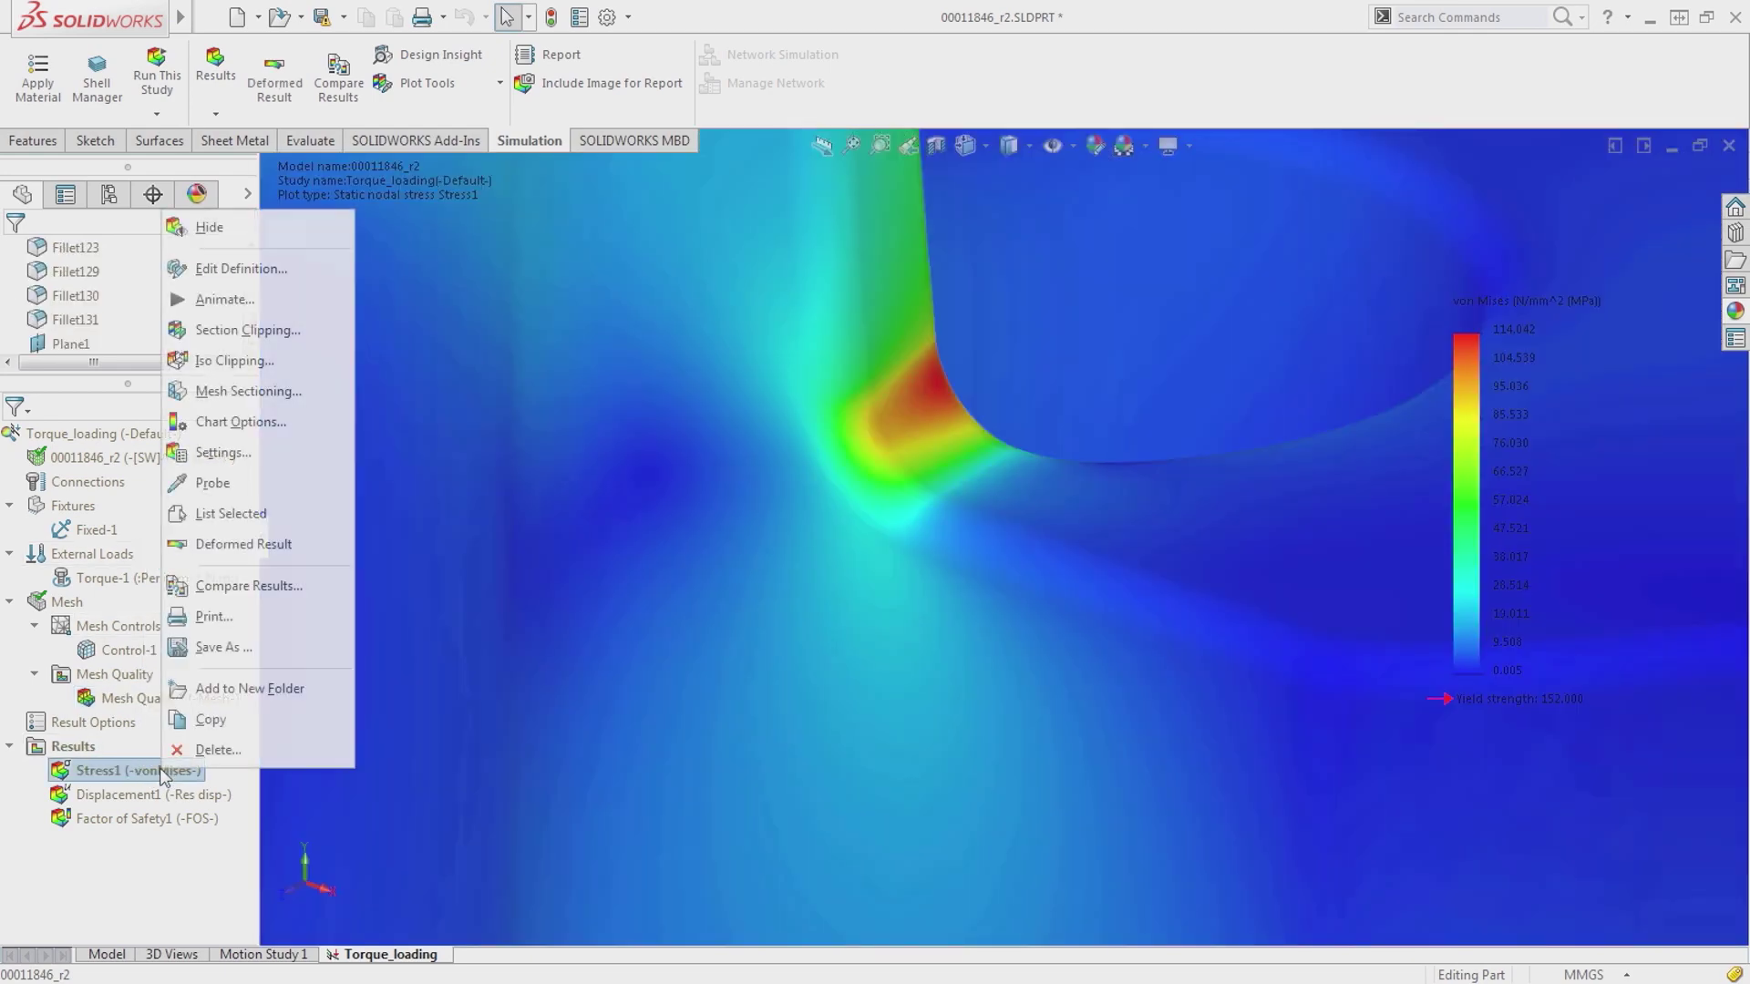
click(245, 392)
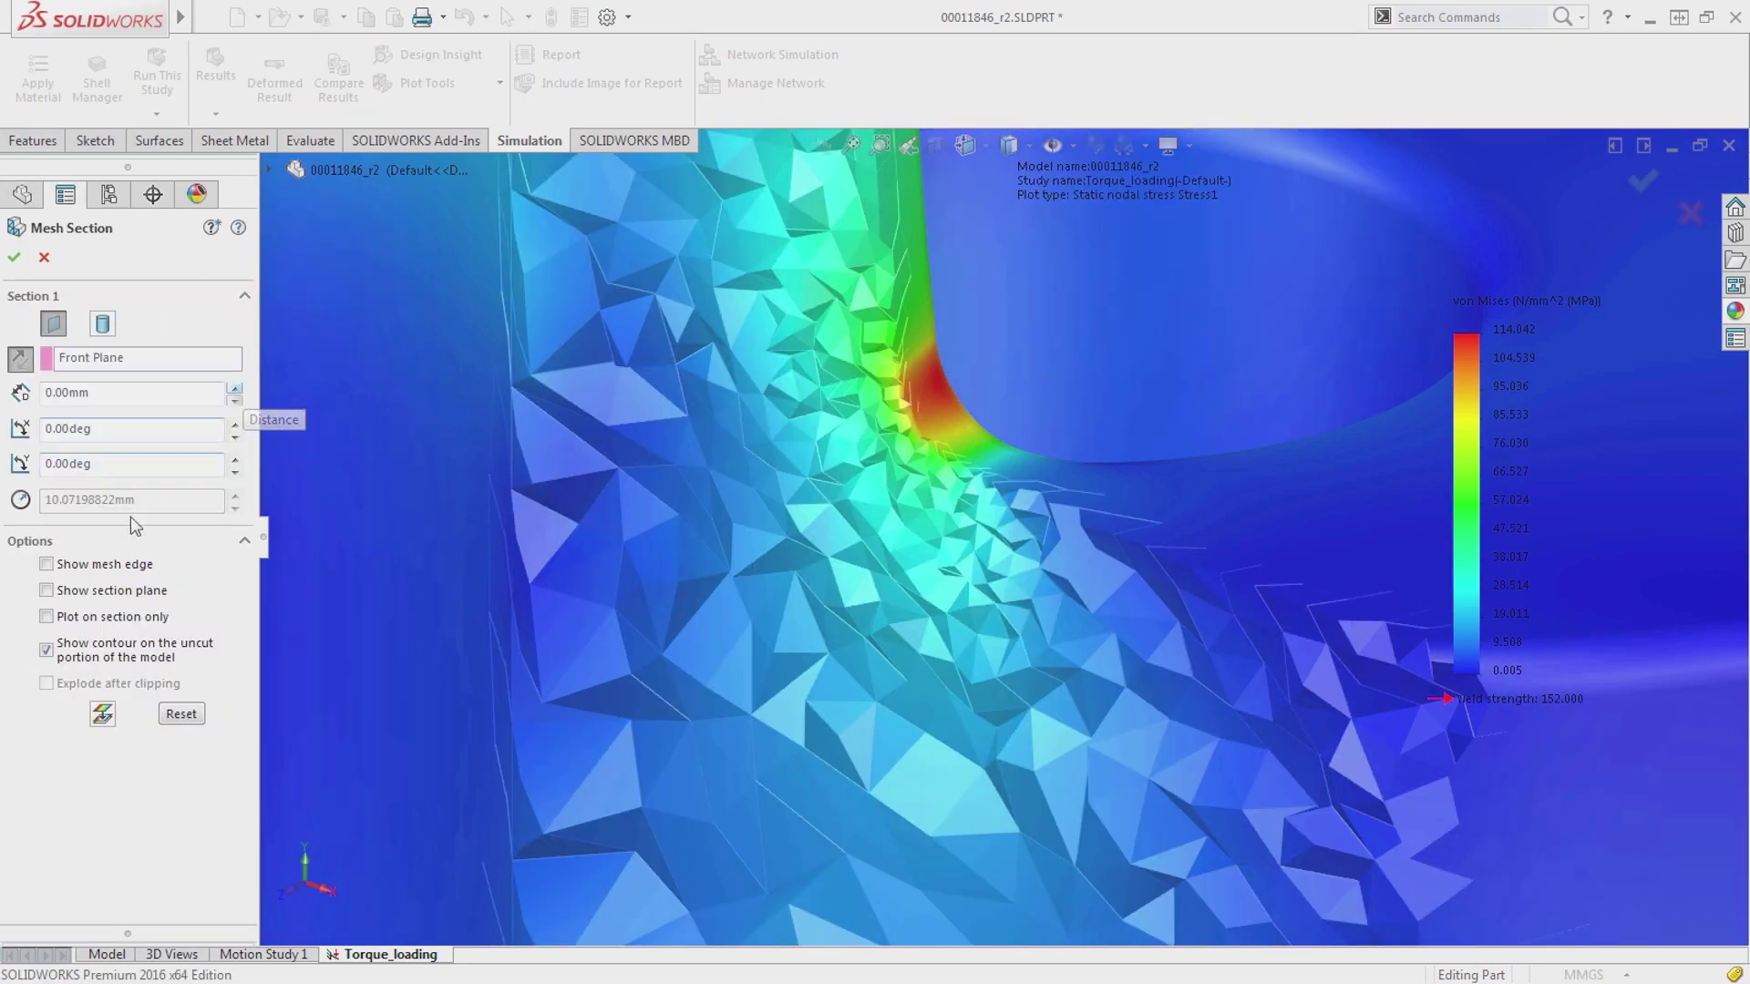
click(47, 564)
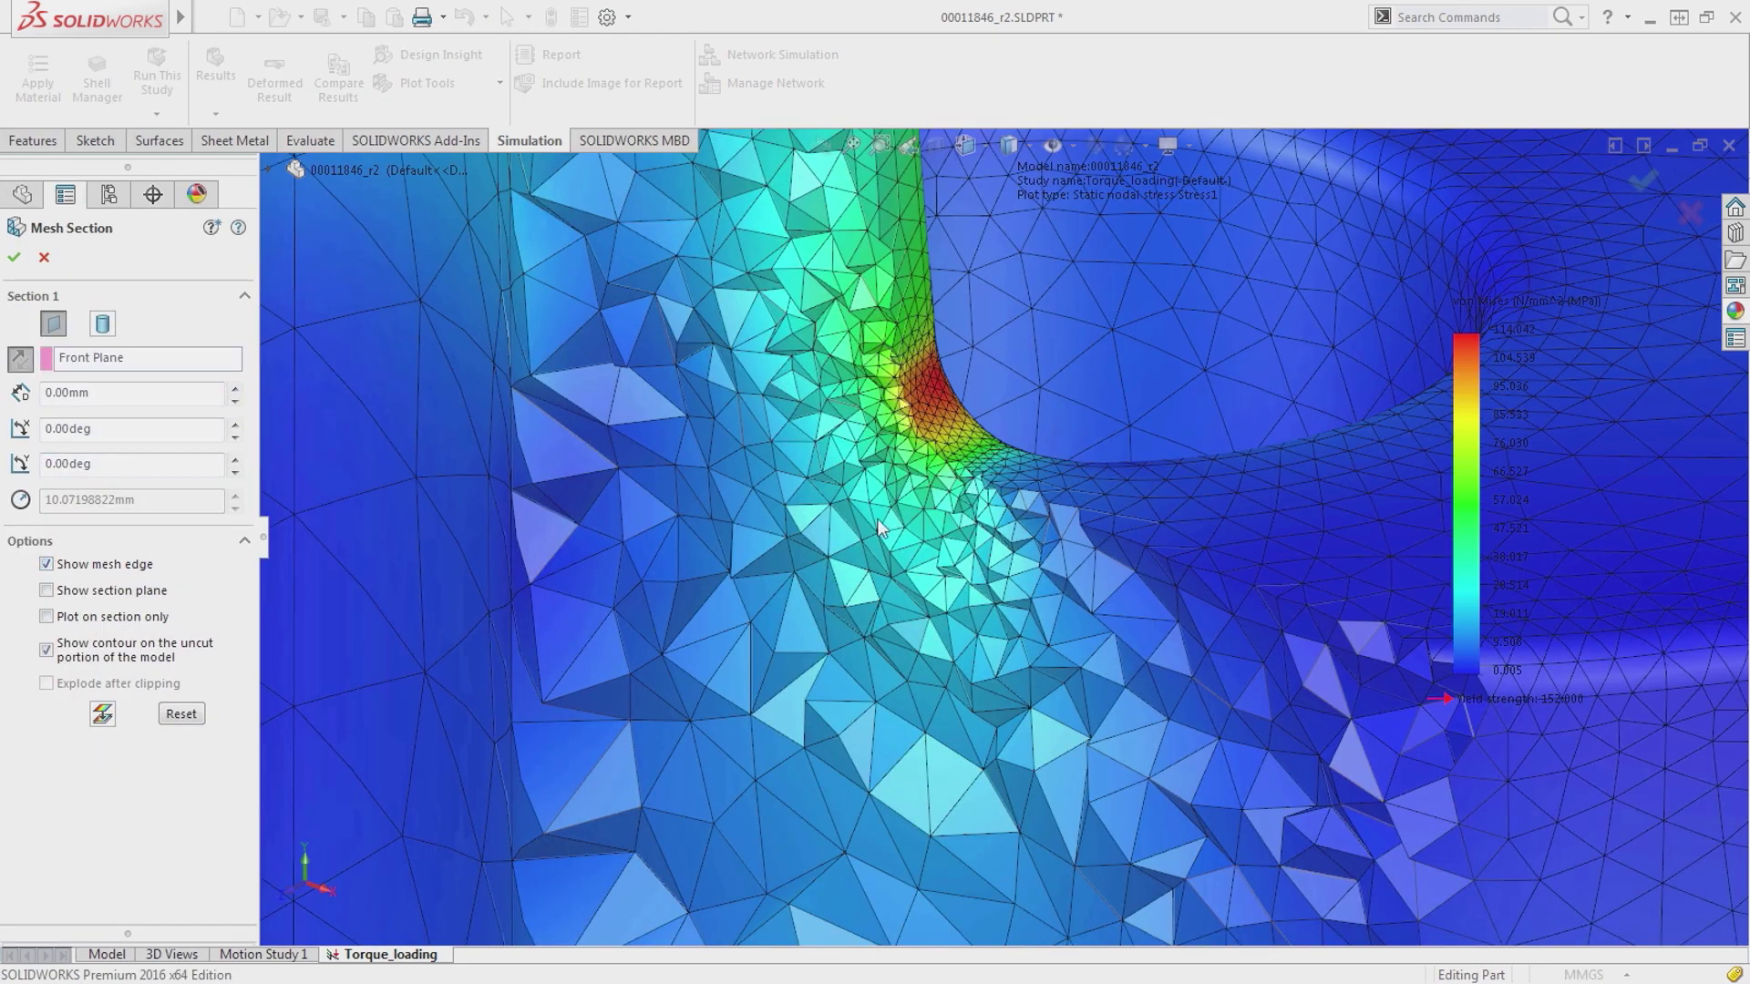
middle_drag(880, 528, 914, 408)
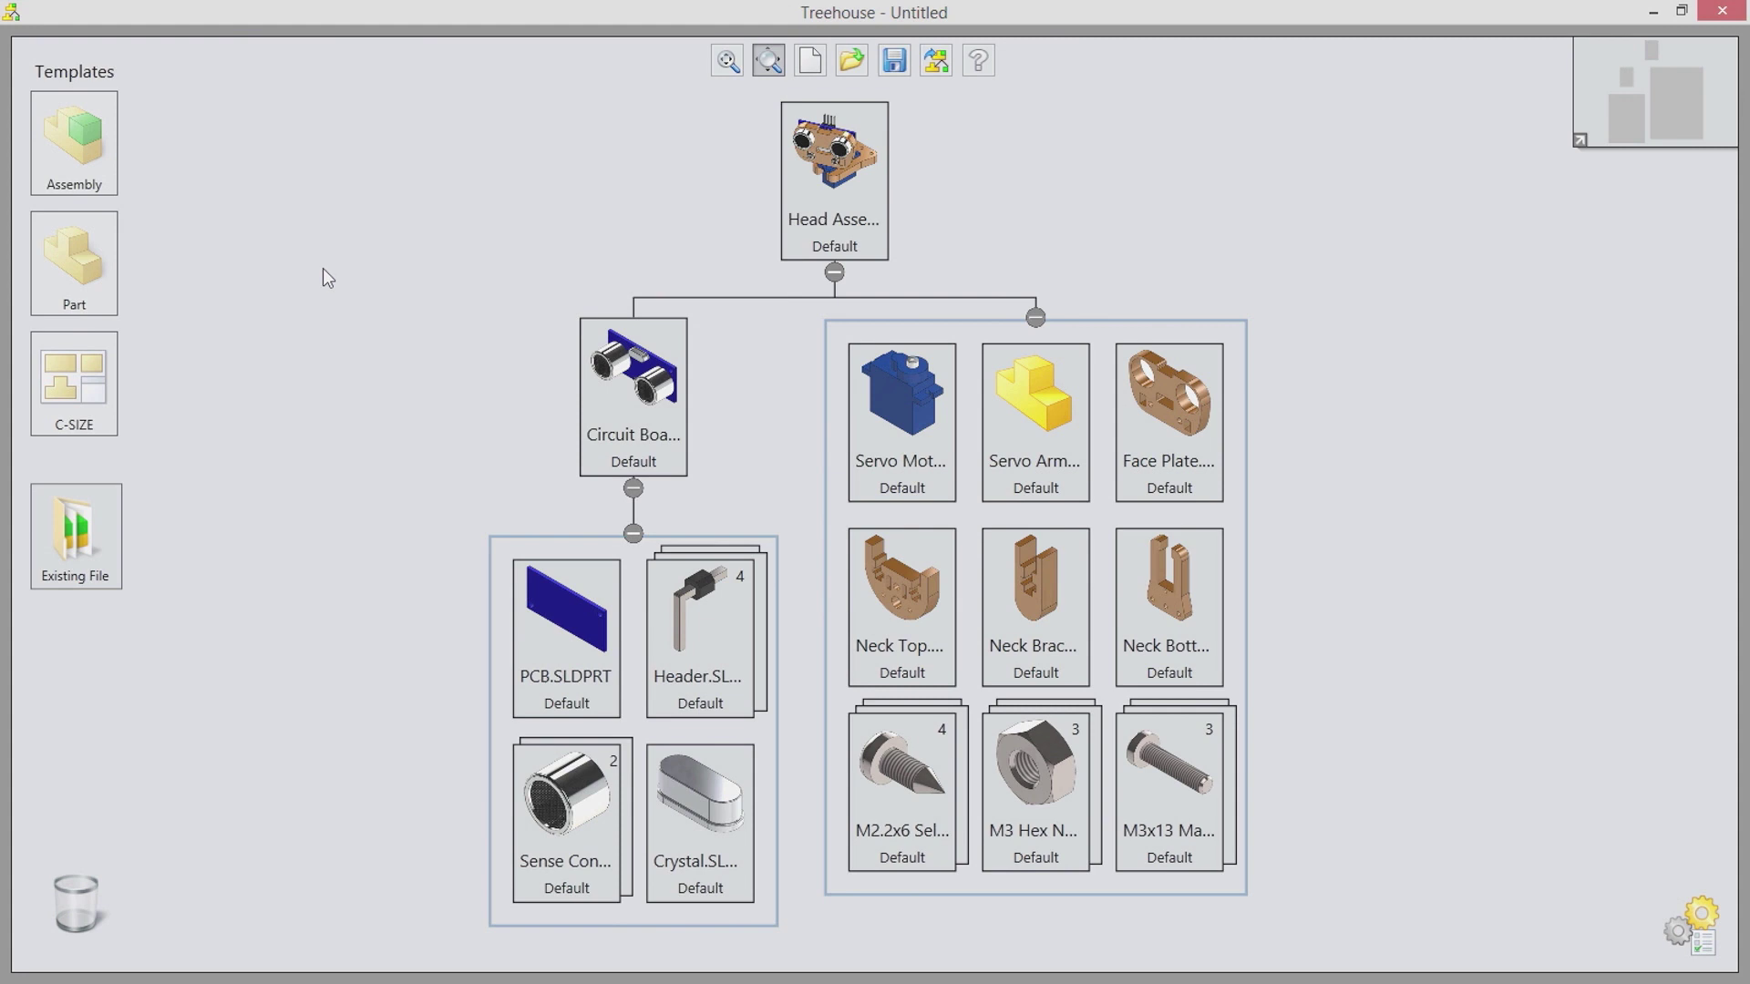
Step: Add a new subassembly under Head Assembly containing new parts Part11 and Part12
drag(74, 137, 825, 180)
drag(74, 263, 781, 383)
drag(105, 274, 751, 382)
Step: Name the subassembly 55417 with the description CONTROL BOX
click(746, 406)
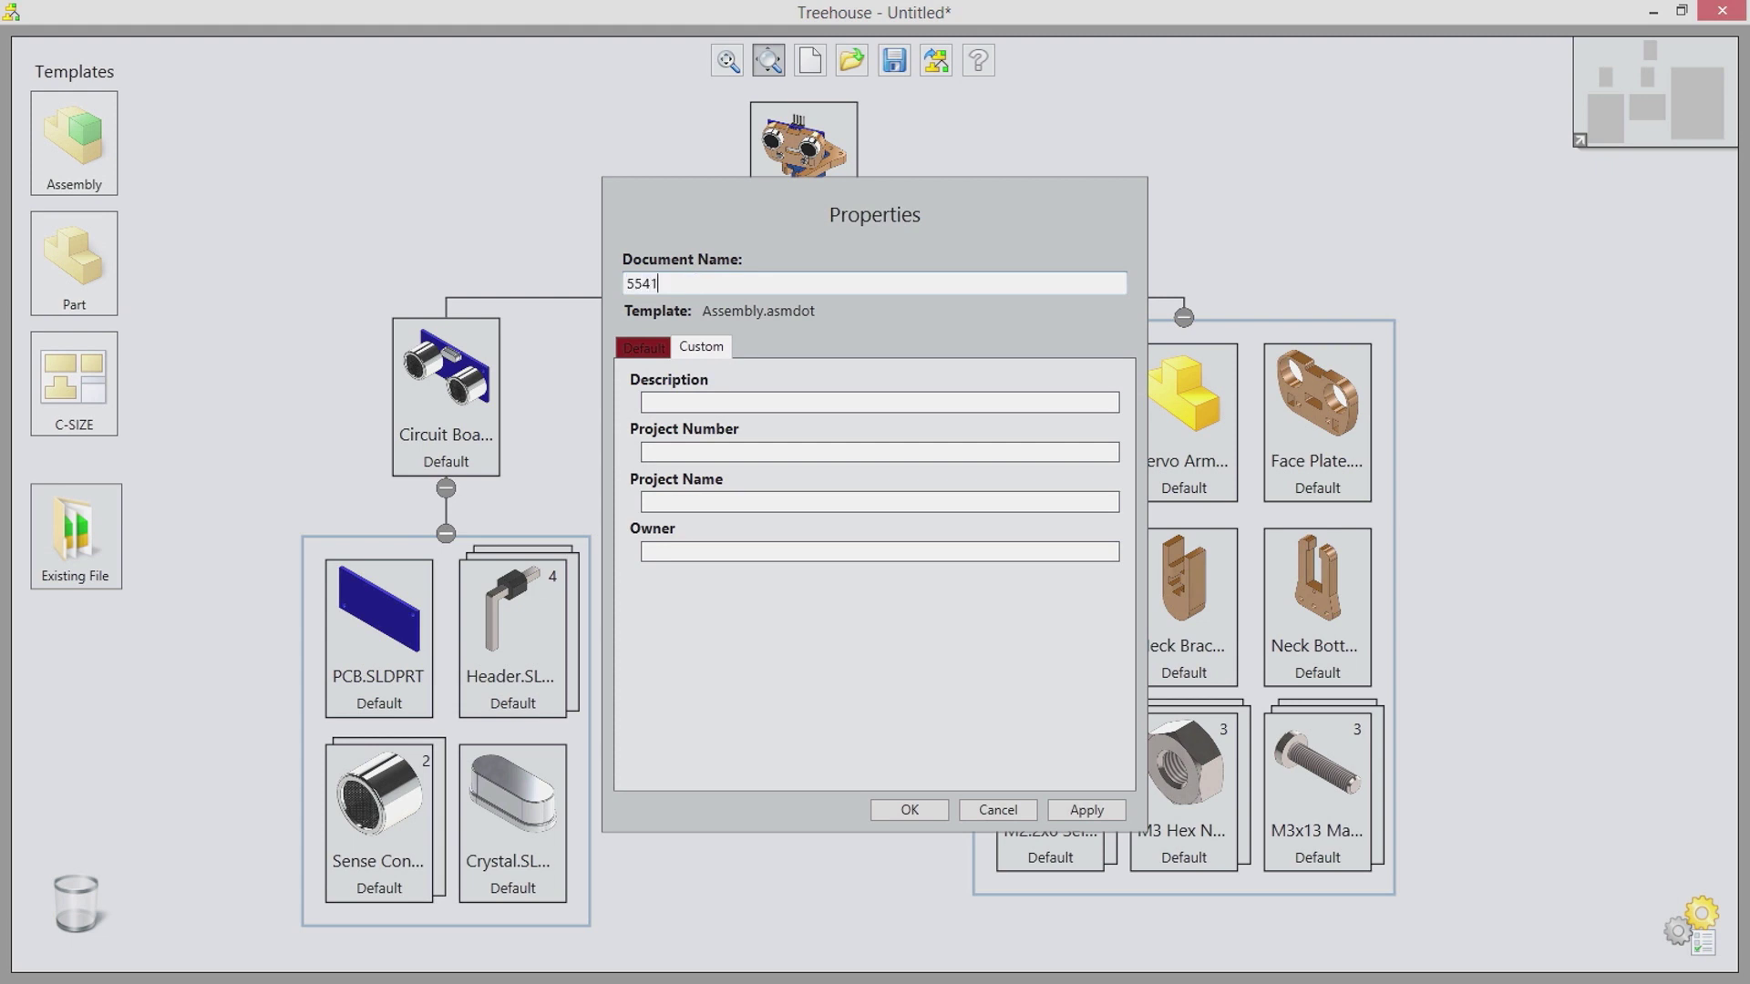
key(Tab)
text(CO)
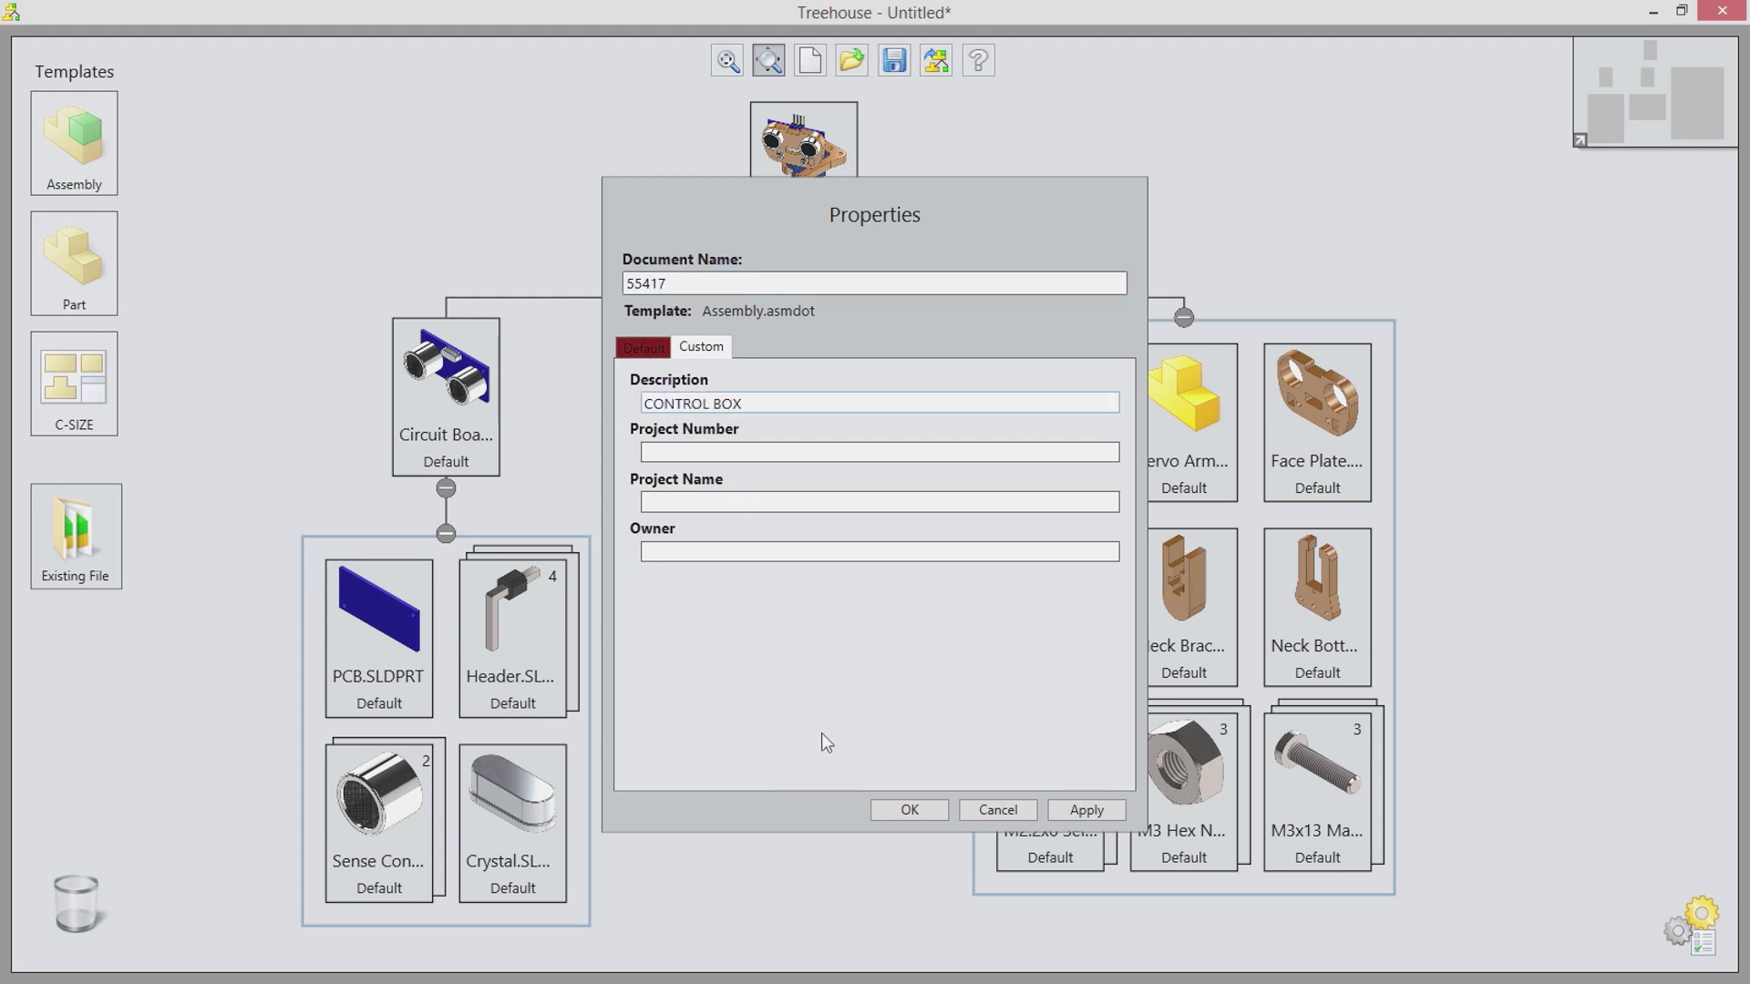
click(910, 809)
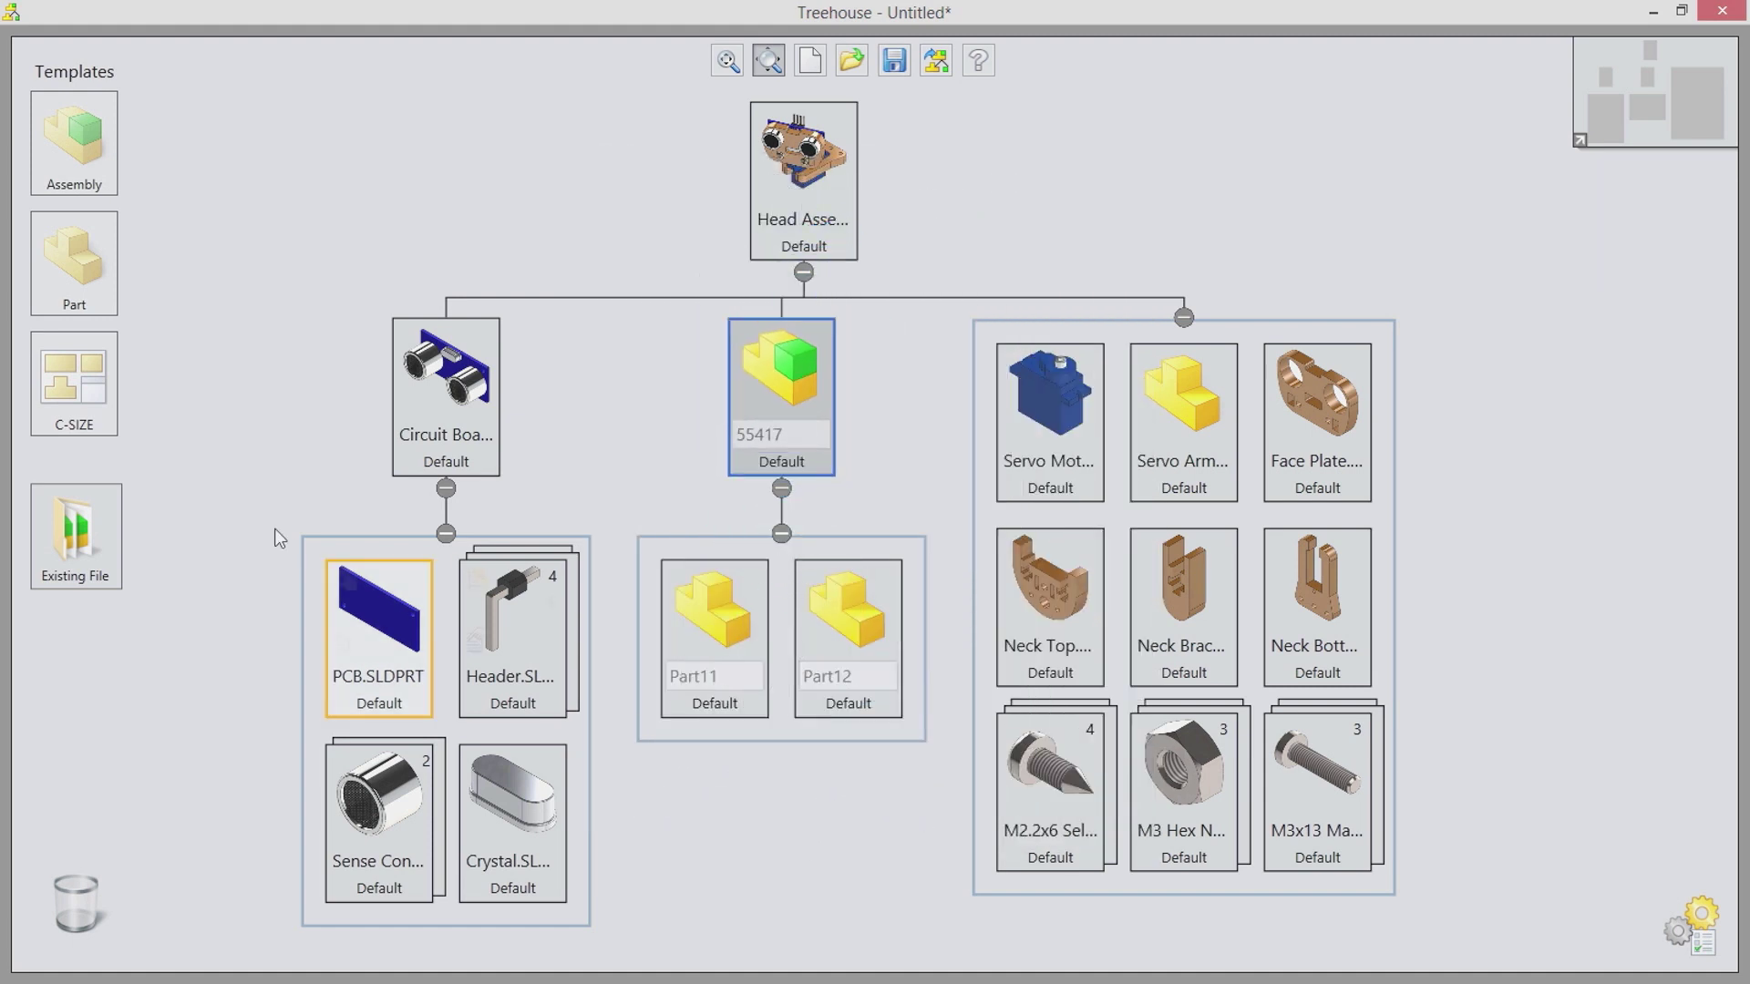
Step: Attach a C-SIZE drawing to Part11 and to Part12
mouse_move(72, 381)
mouse_down()
mouse_move(610, 616)
mouse_move(728, 599)
mouse_up()
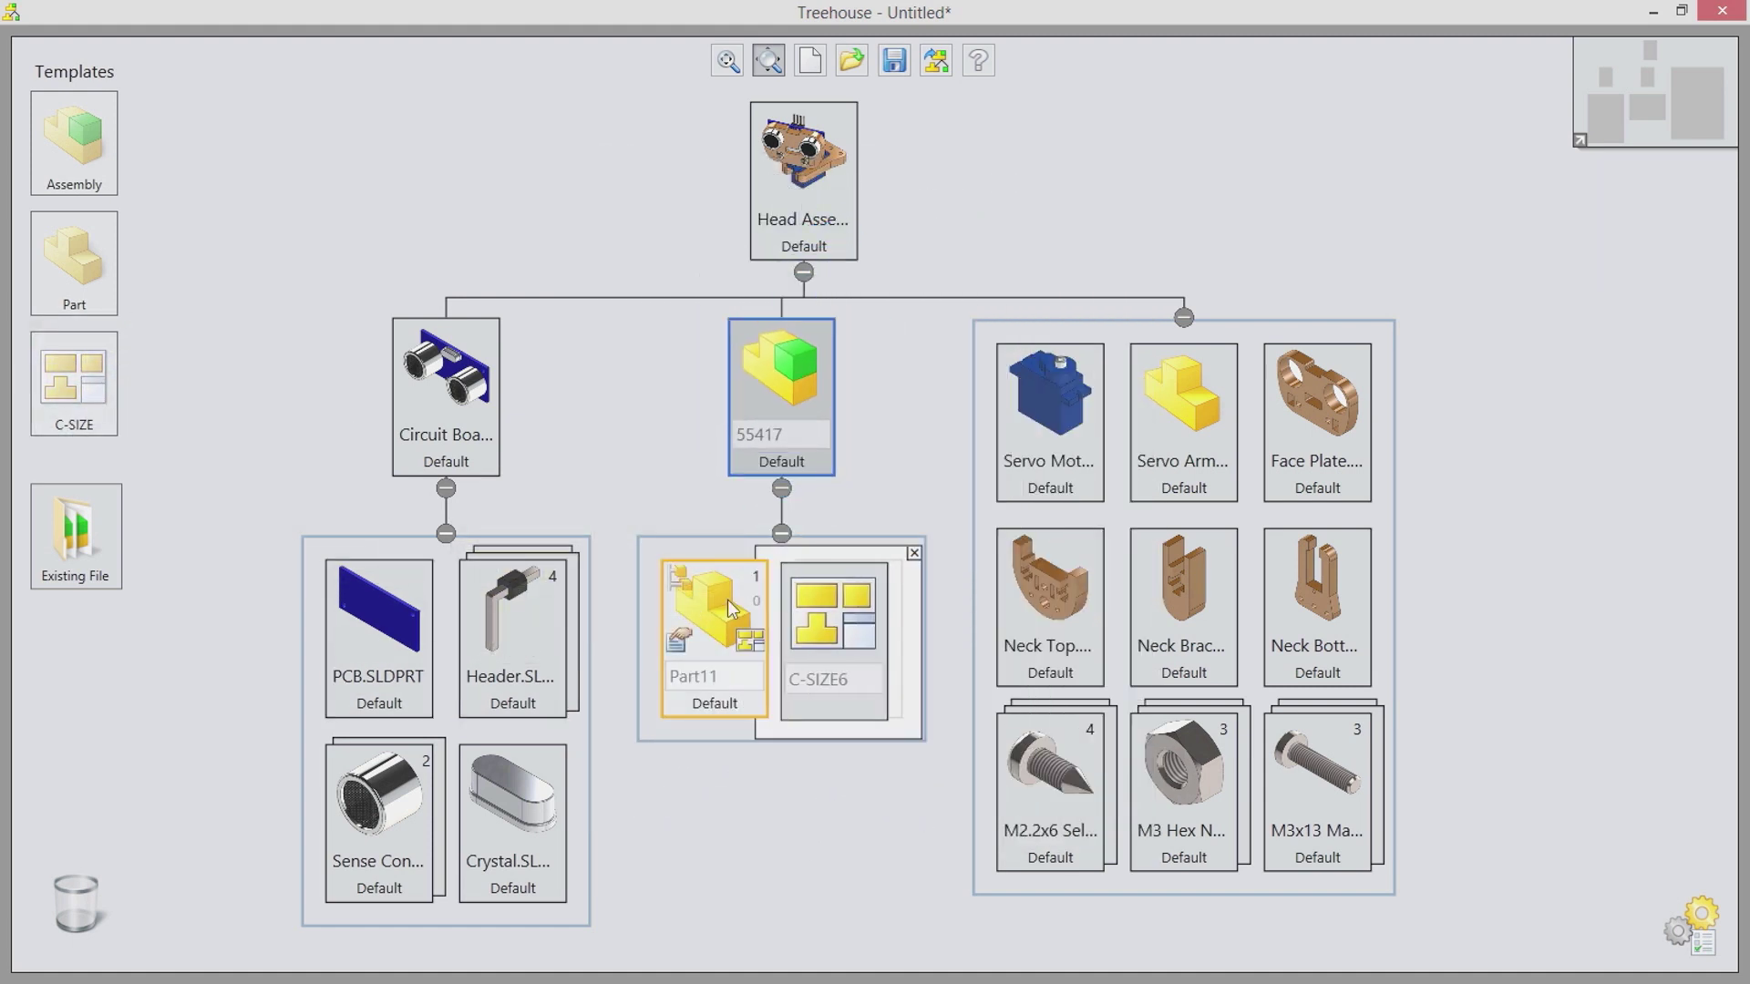
mouse_move(73, 381)
mouse_down()
mouse_move(612, 570)
mouse_move(879, 620)
mouse_up()
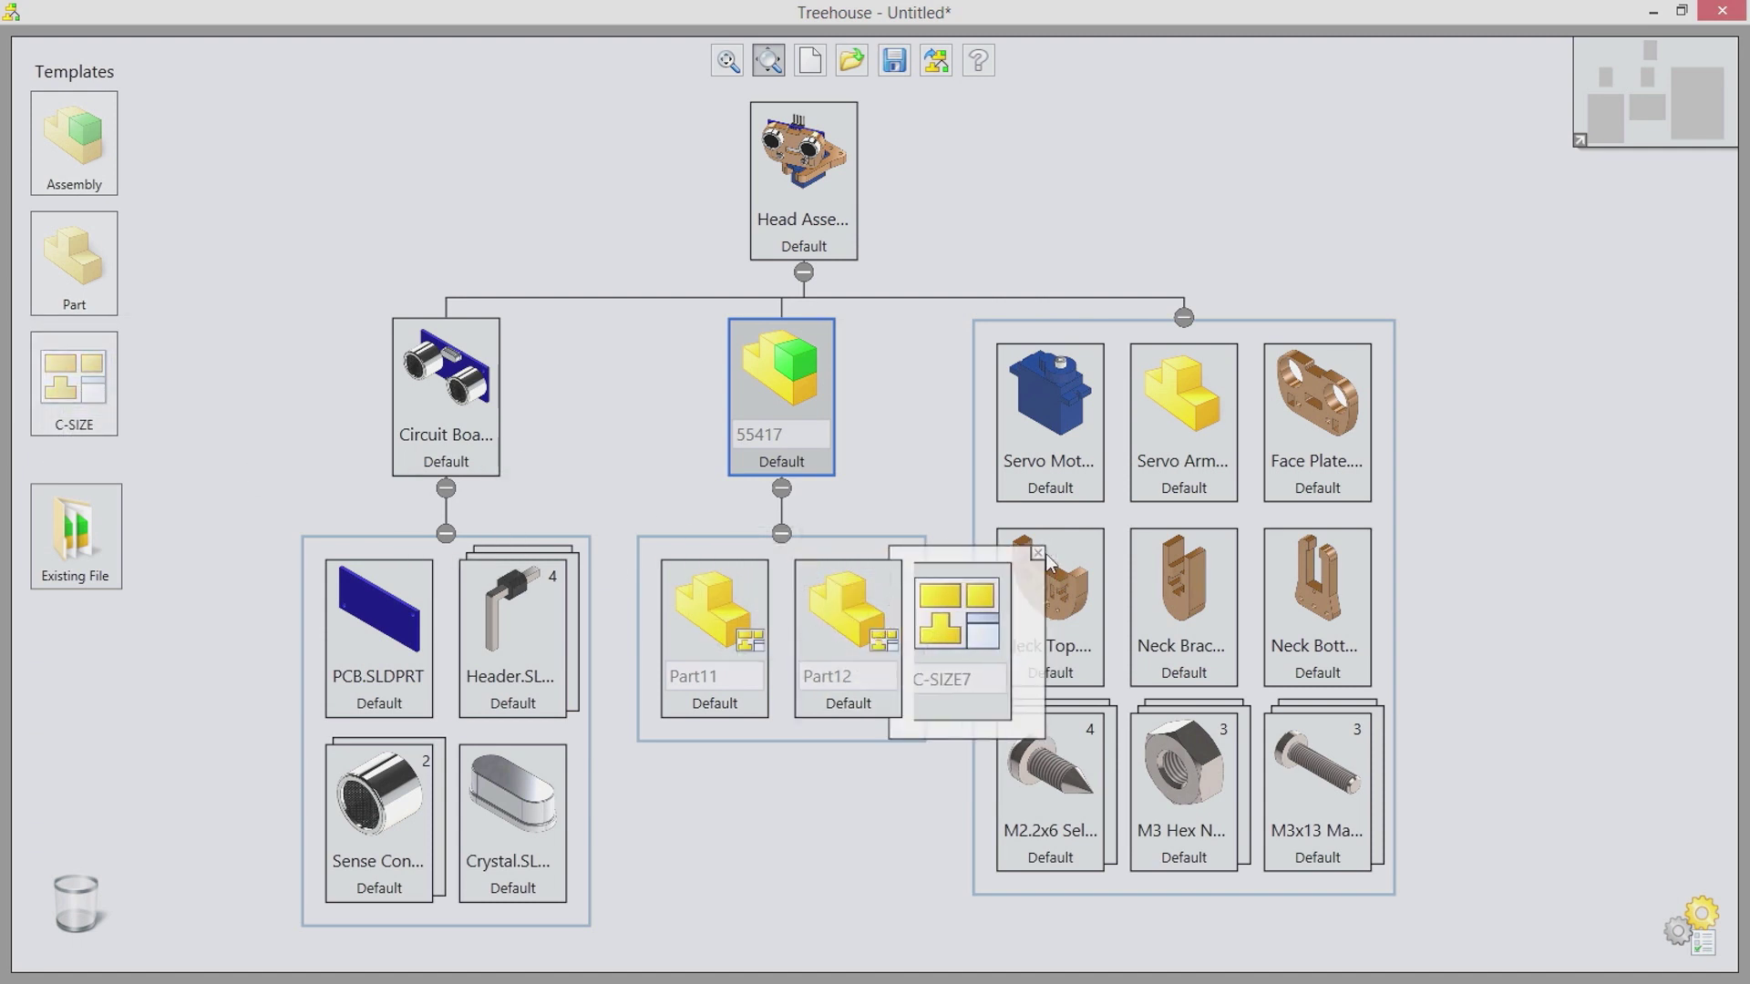
click(1047, 553)
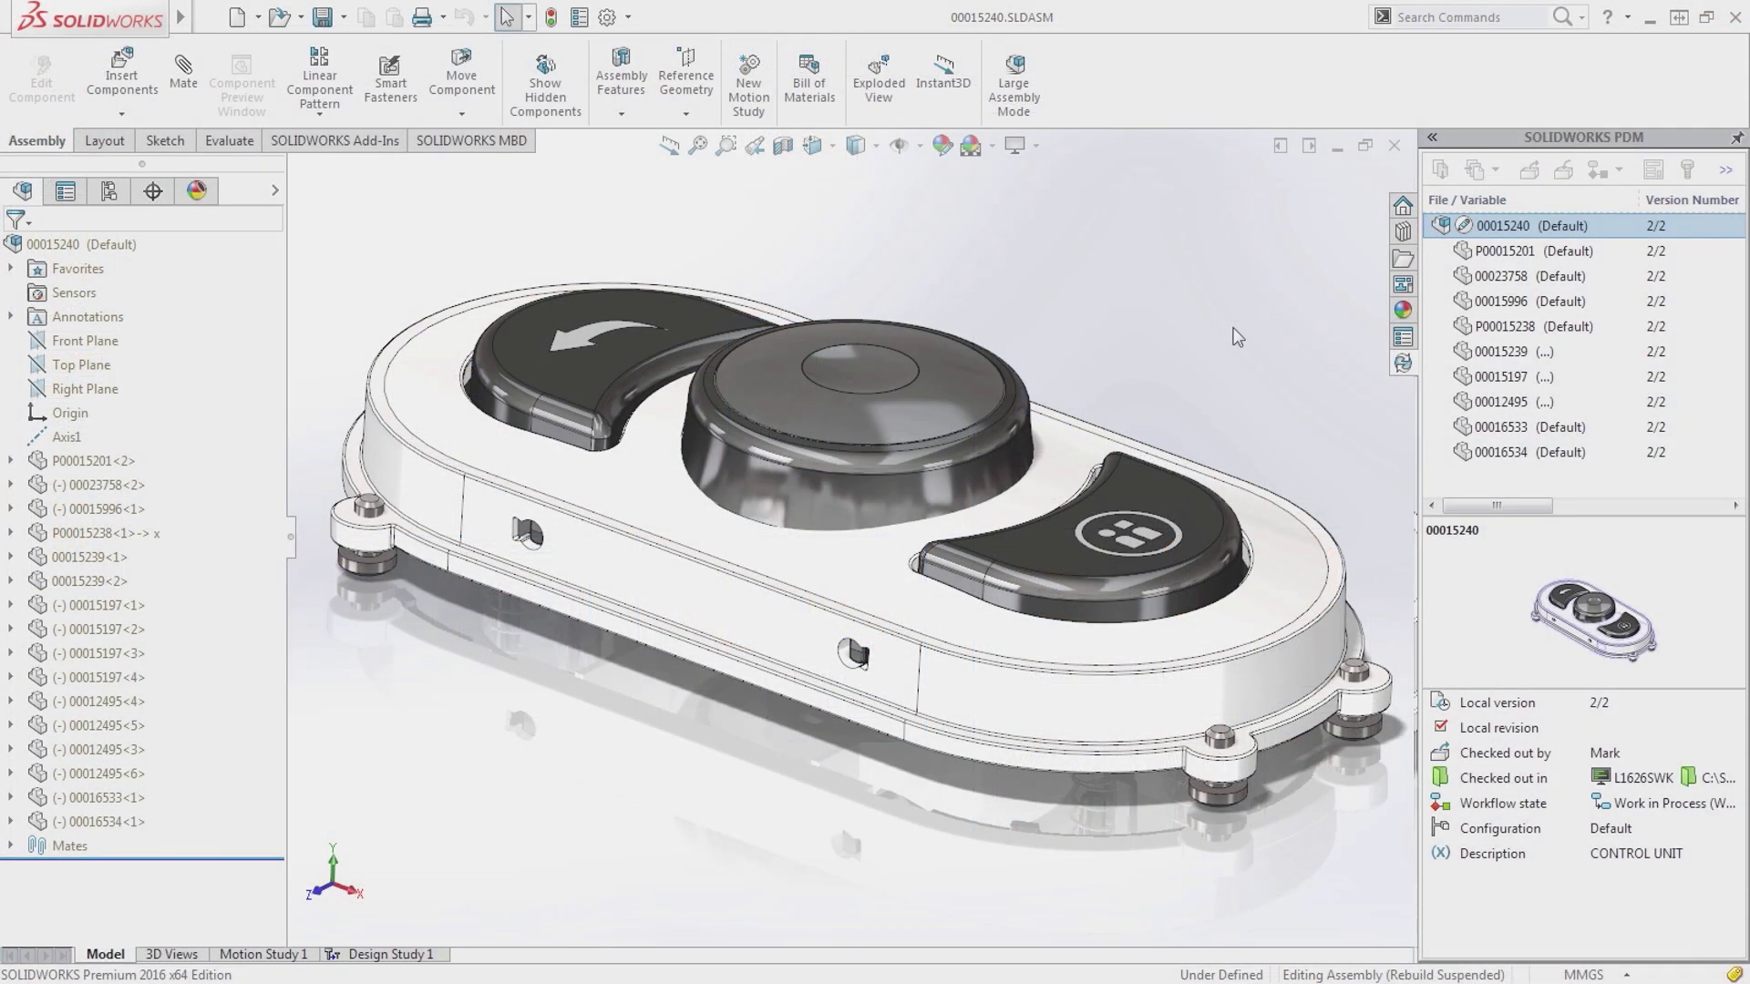
Step: Check the 00015240 assembly into the PDM vault with a comment, then rotate its preview
click(1516, 230)
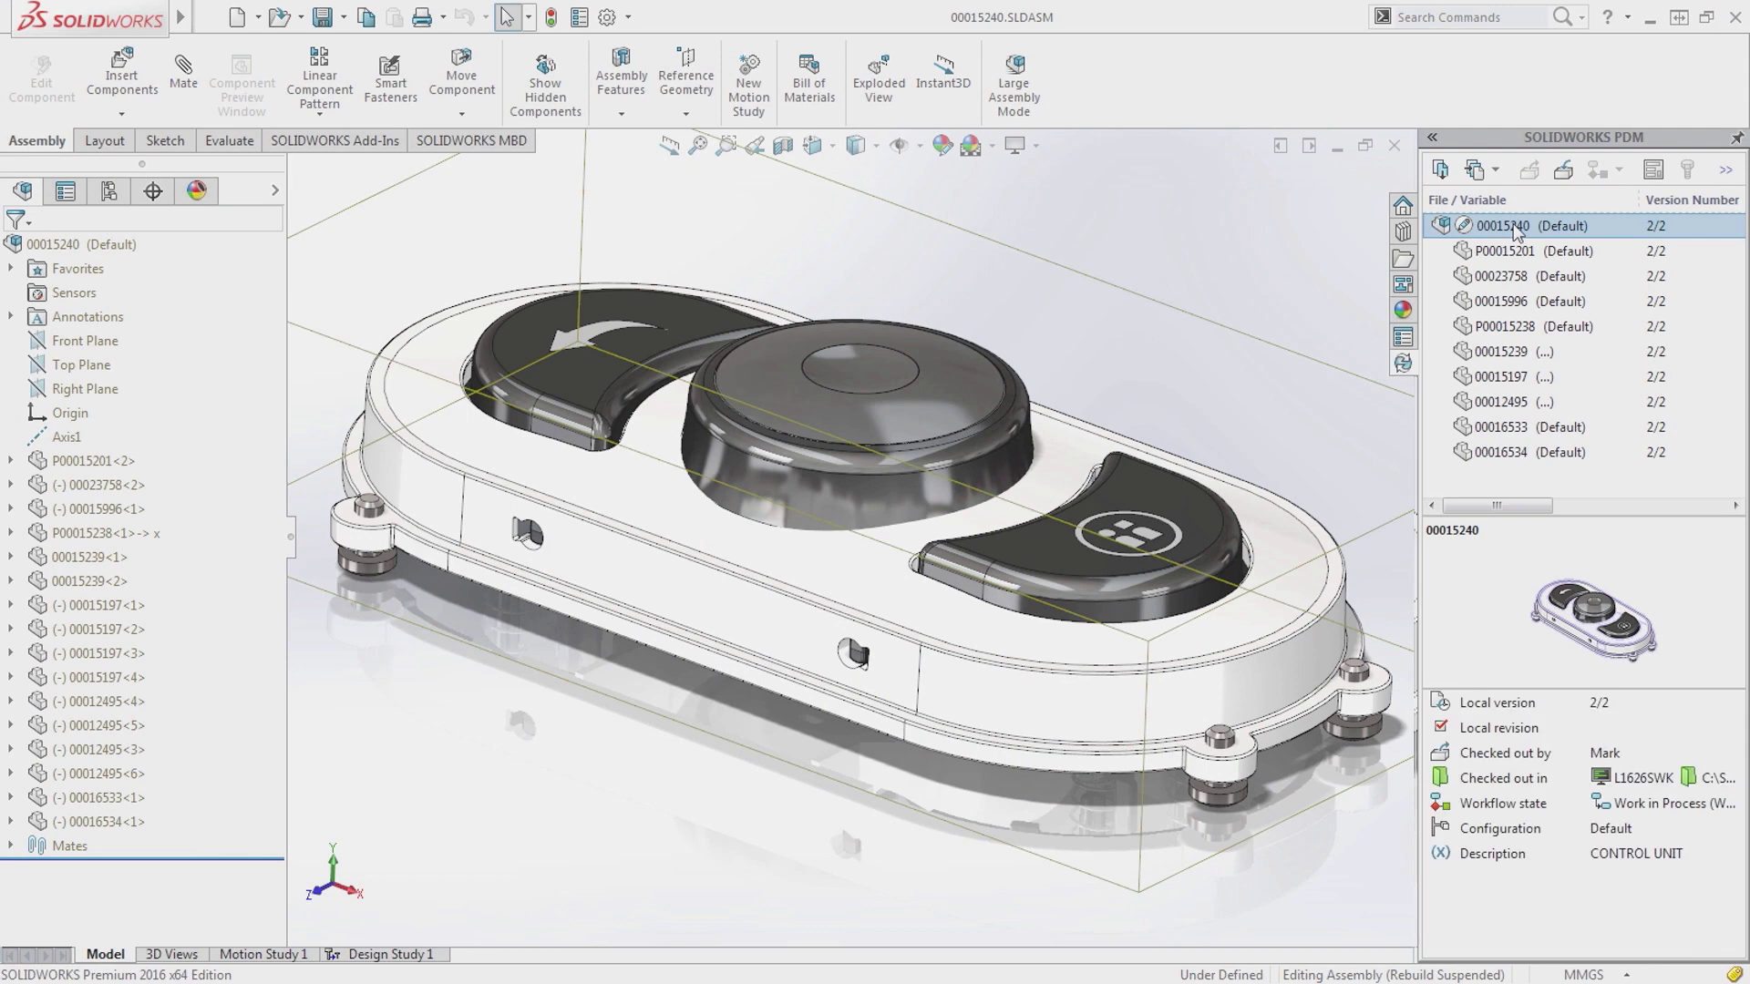
click(1562, 173)
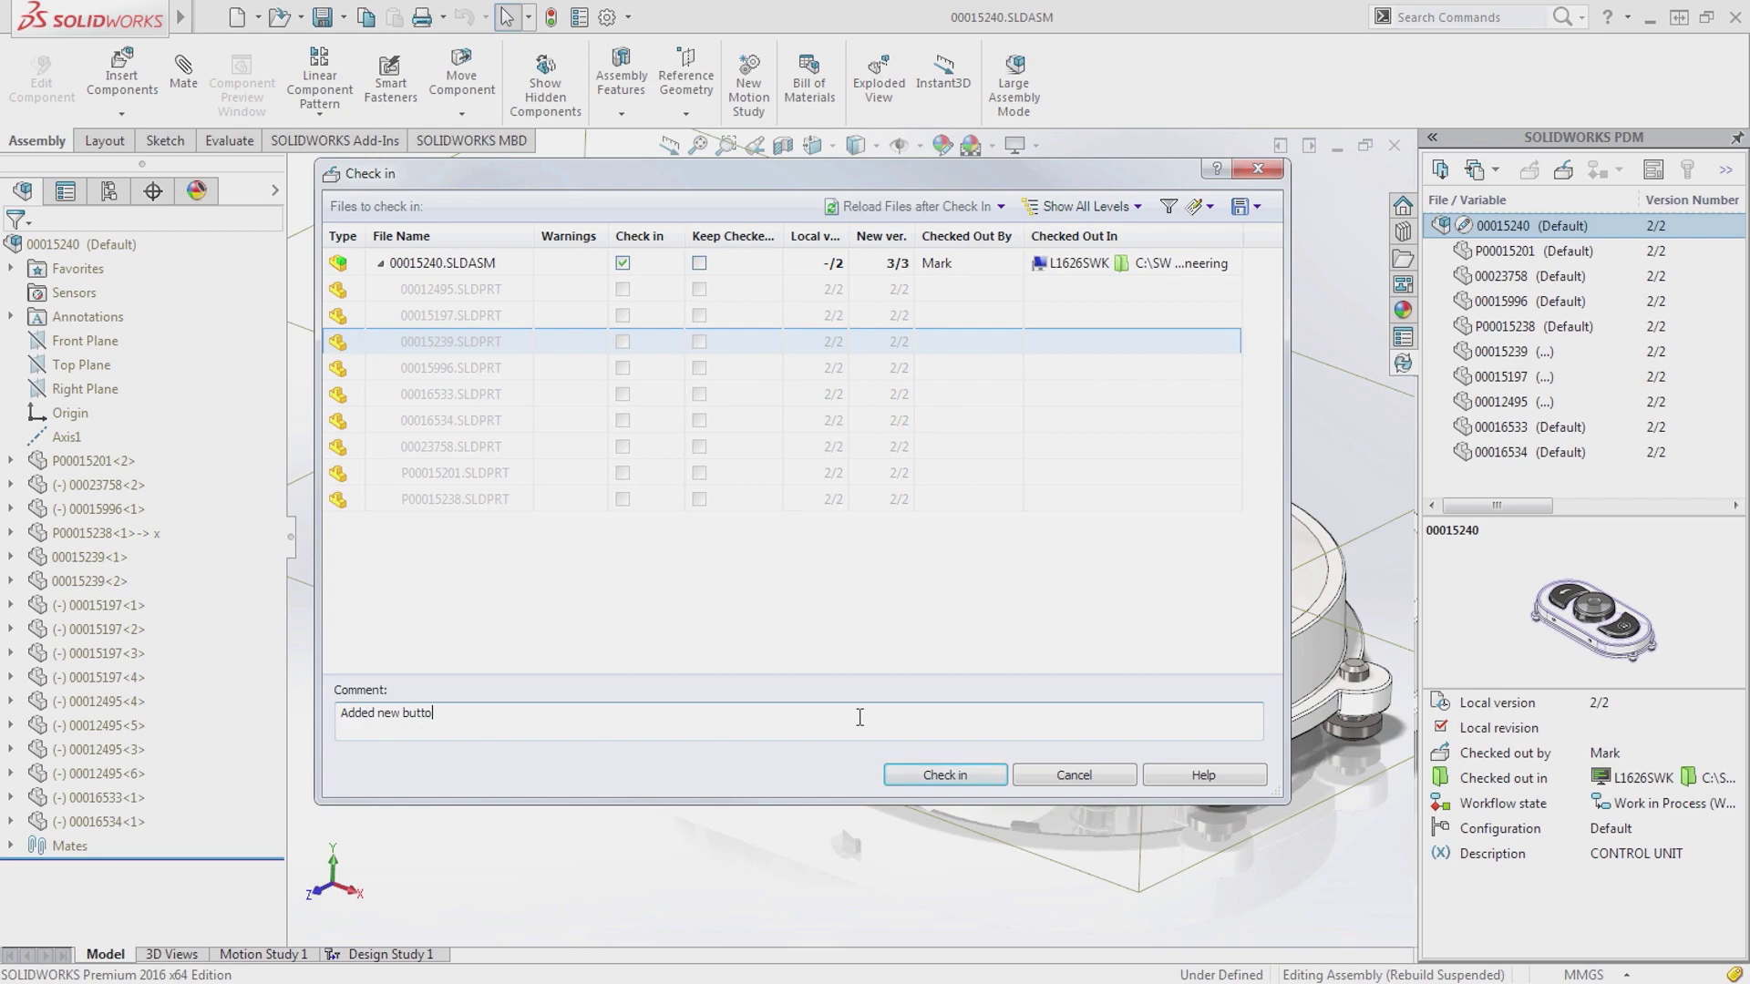
click(983, 777)
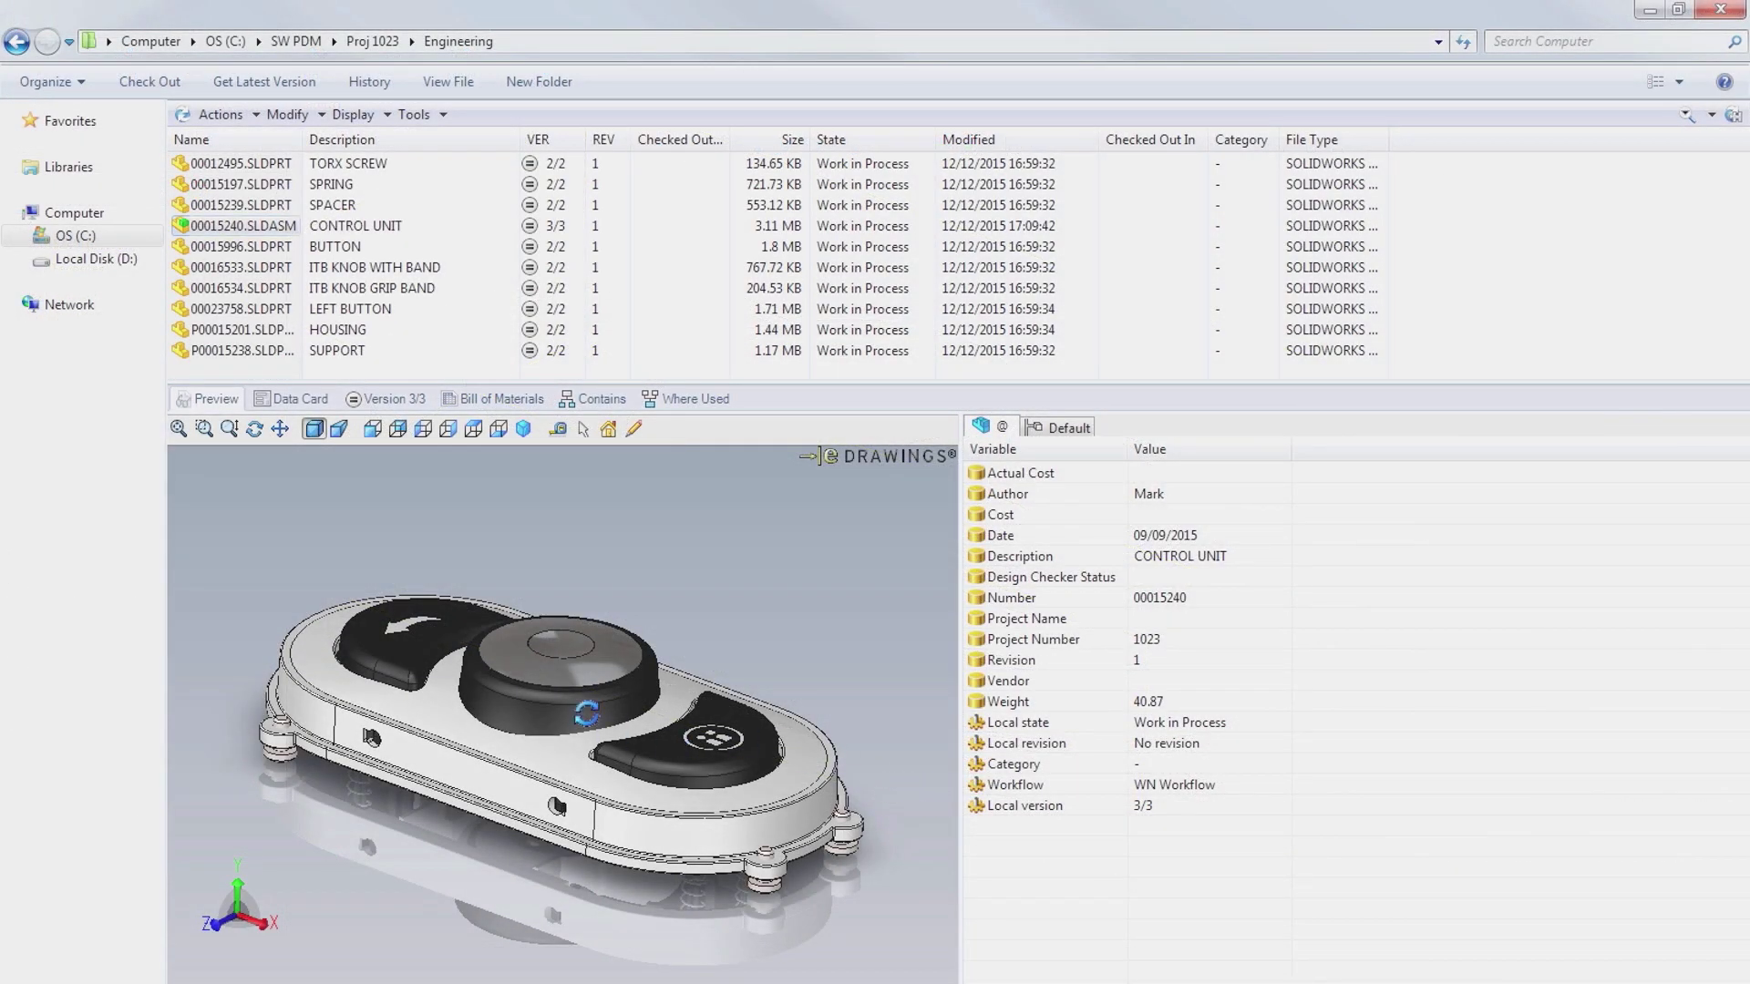
drag(586, 713, 550, 741)
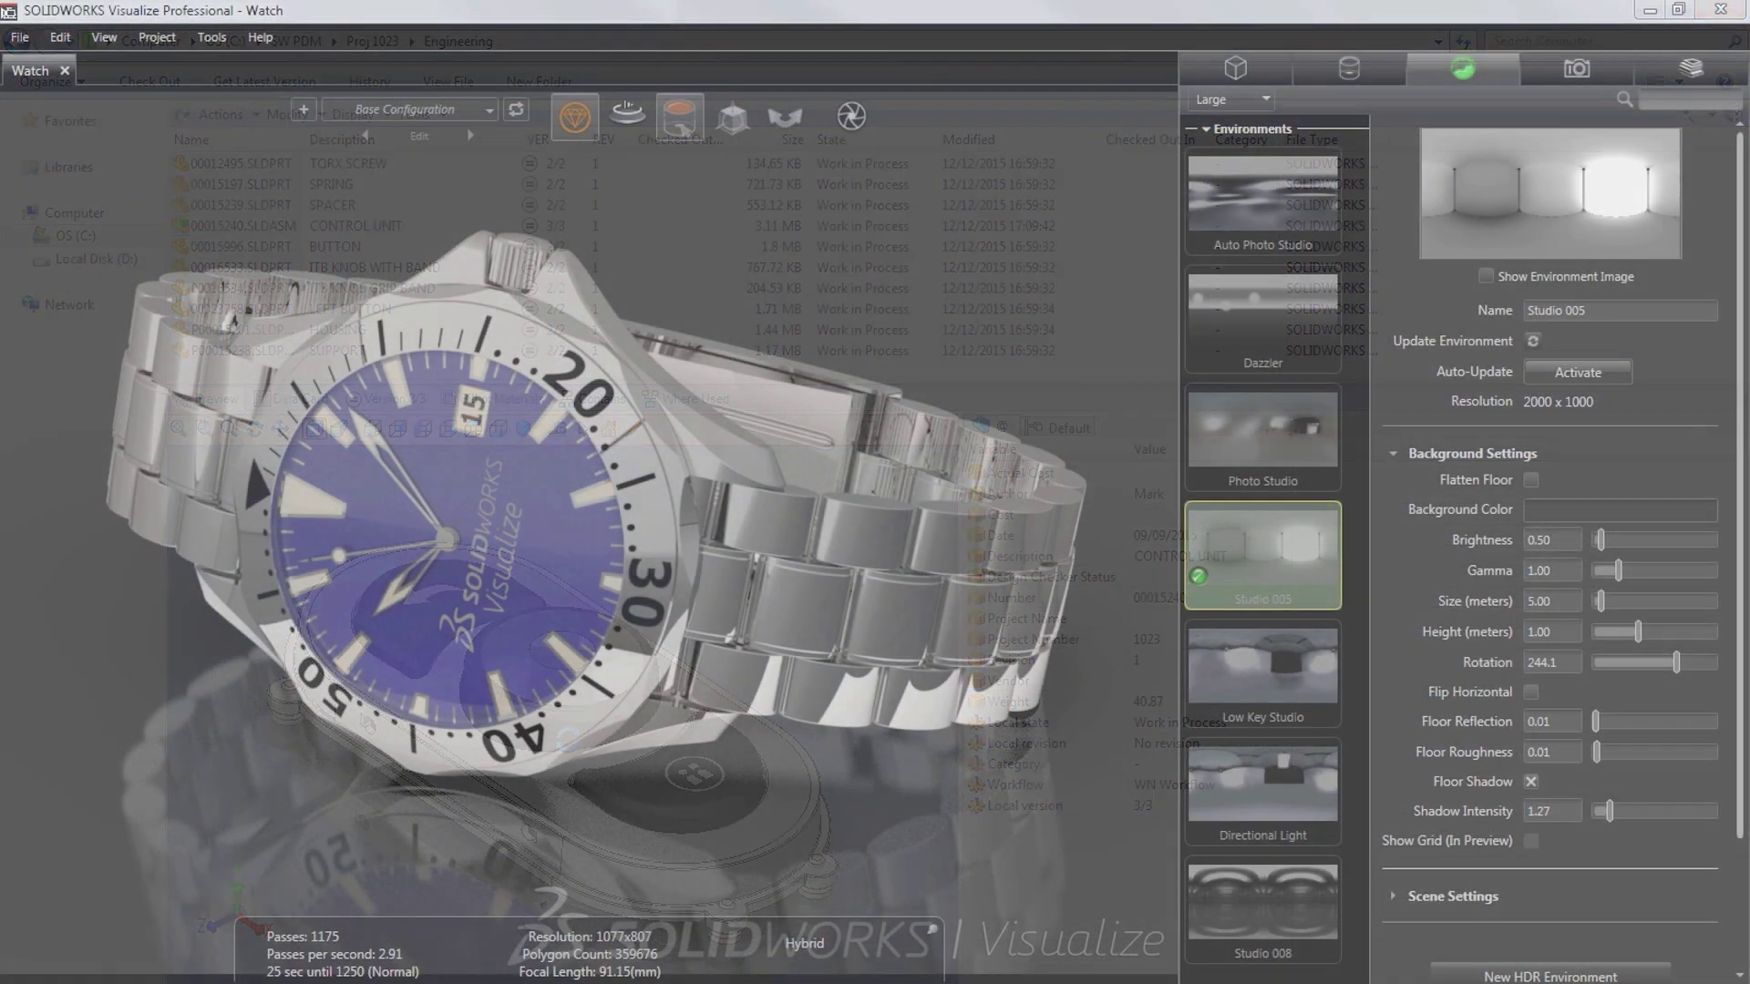